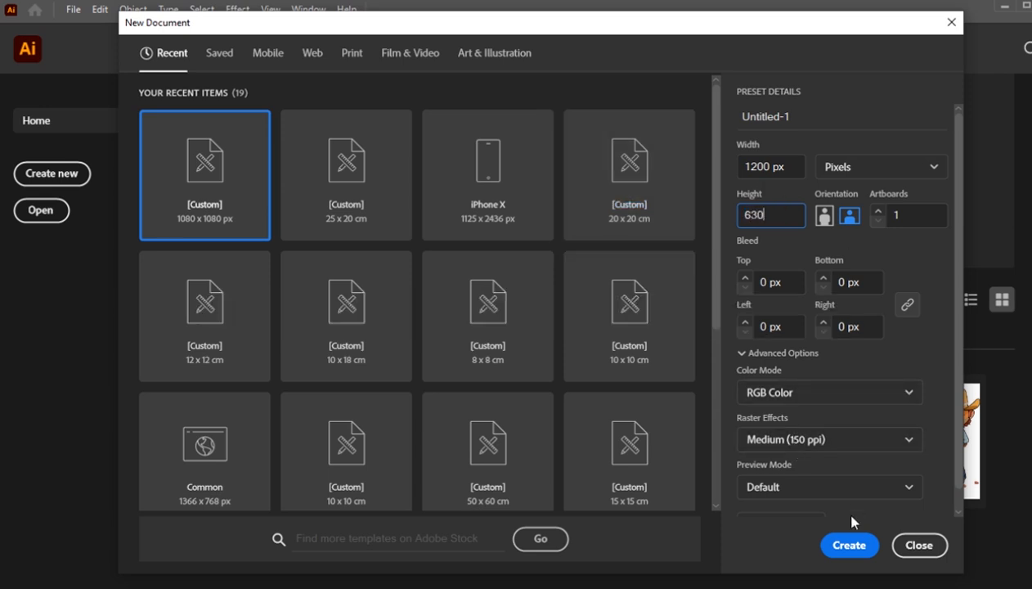
# - Create a new 1200 × 630 px landscape document in RGB Color mode
pyautogui.click(827, 442)
pyautogui.click(818, 443)
pyautogui.click(849, 544)
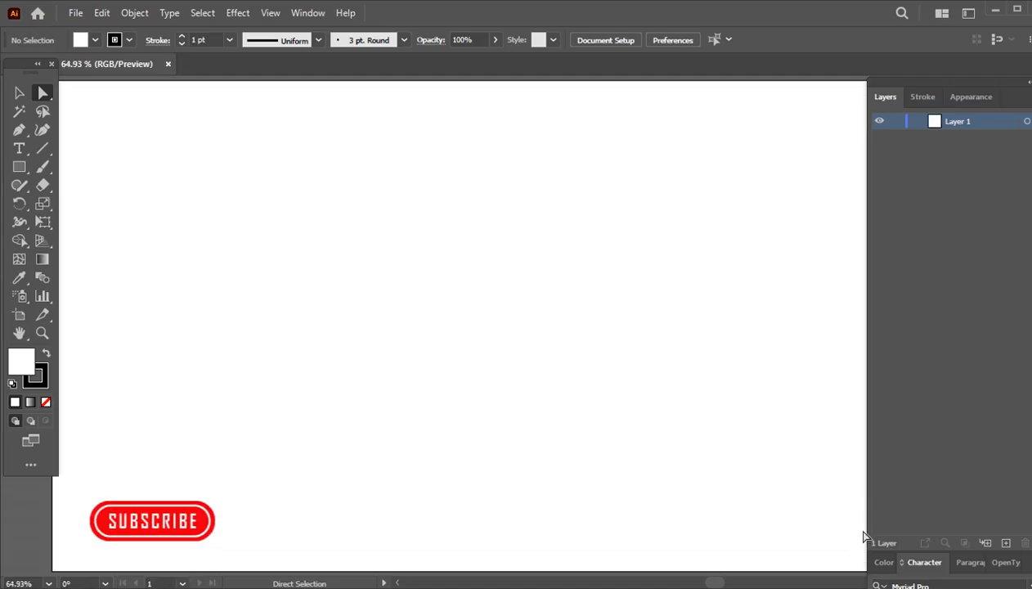
# - Draw a 1200 × 630 px rectangle and centre it horizontally and vertically on the artboard
pyautogui.hotkey('ctrl', '-')
pyautogui.press('m')
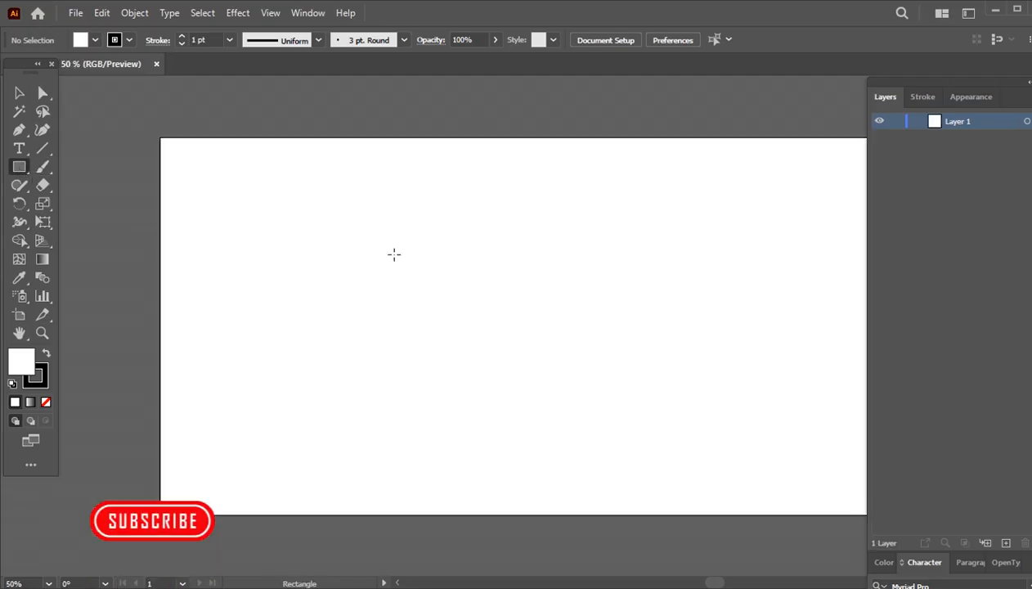
pyautogui.click(456, 256)
pyautogui.write('1200')
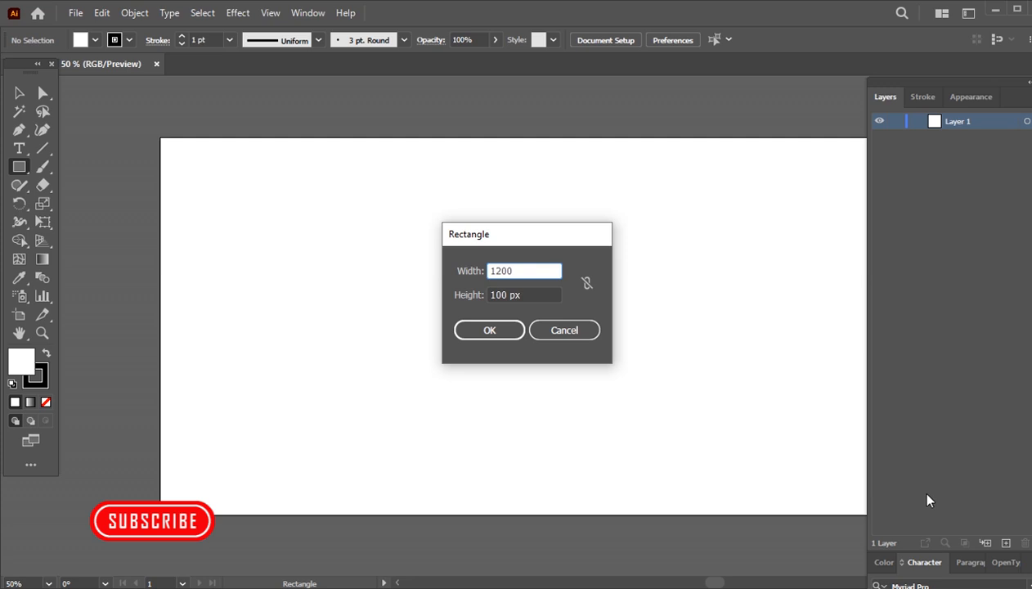
pyautogui.press('Tab')
pyautogui.write('6')
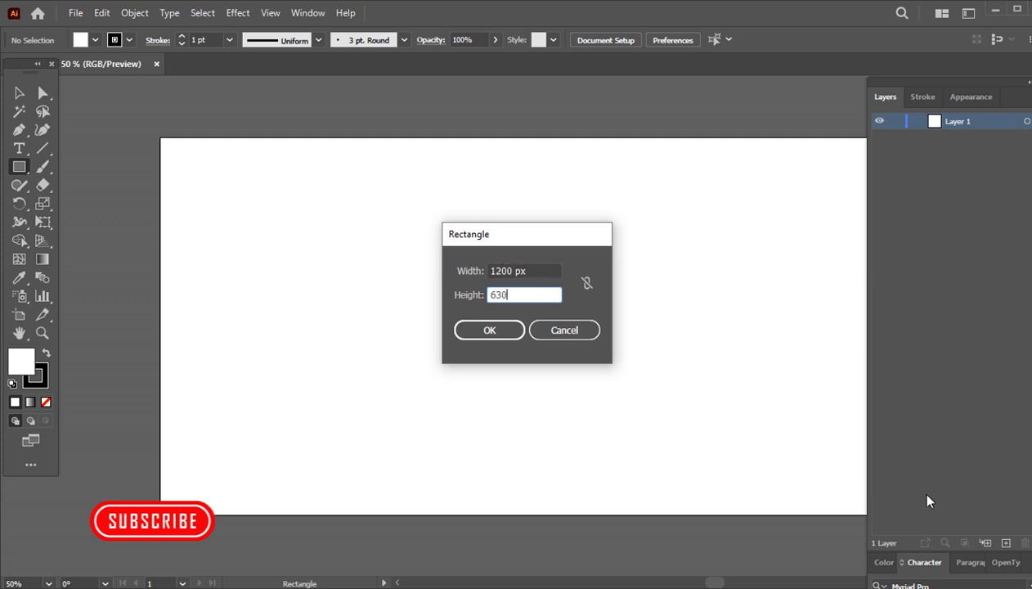
pyautogui.press('Return')
pyautogui.click(664, 40)
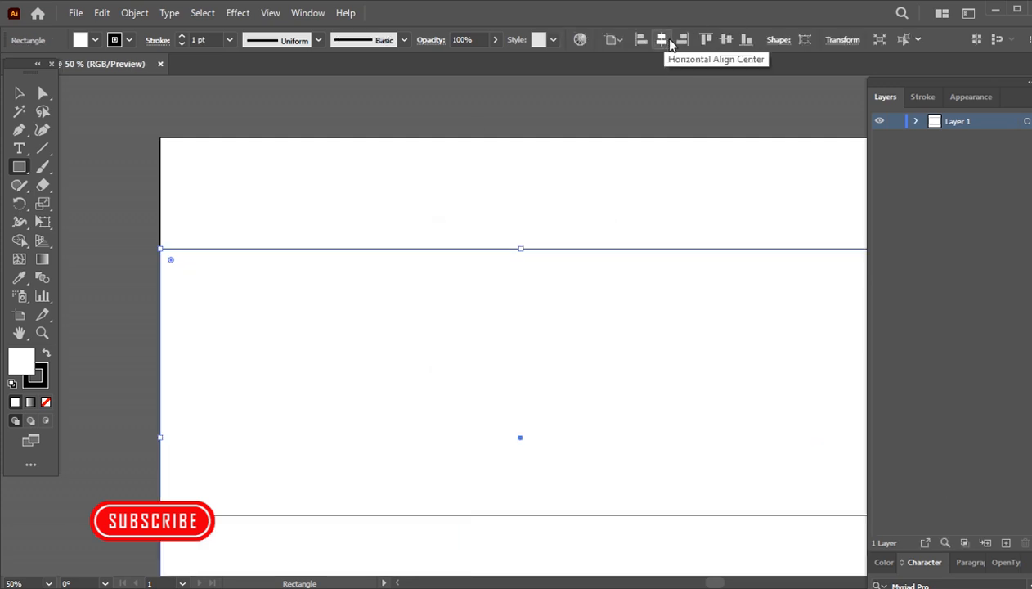
pyautogui.click(723, 40)
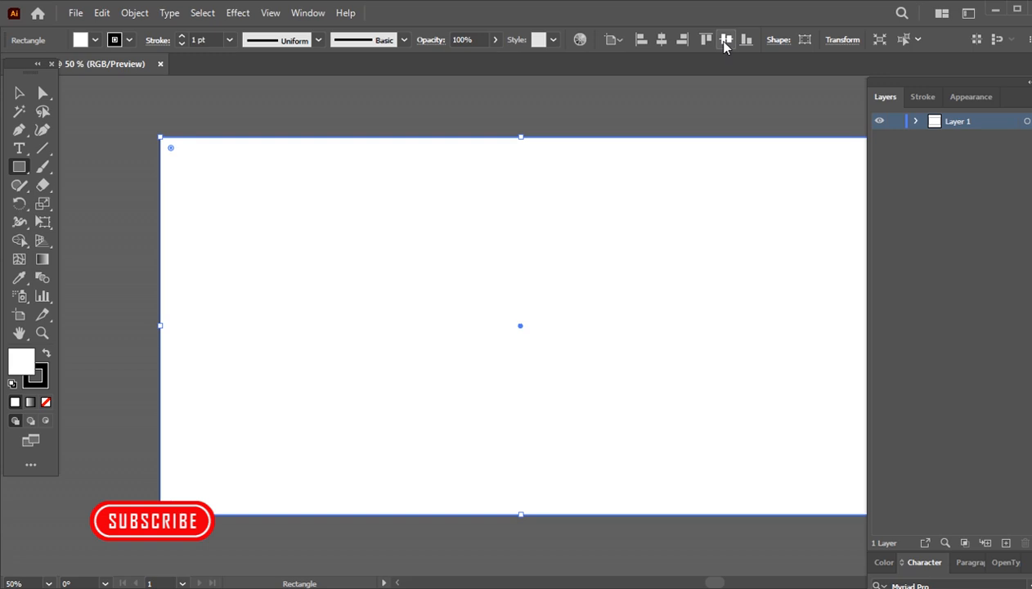
# - Show the gradient settings beside the canvas and fill the rectangle with the default white-to-black linear gradient
pyautogui.click(309, 13)
pyautogui.click(384, 409)
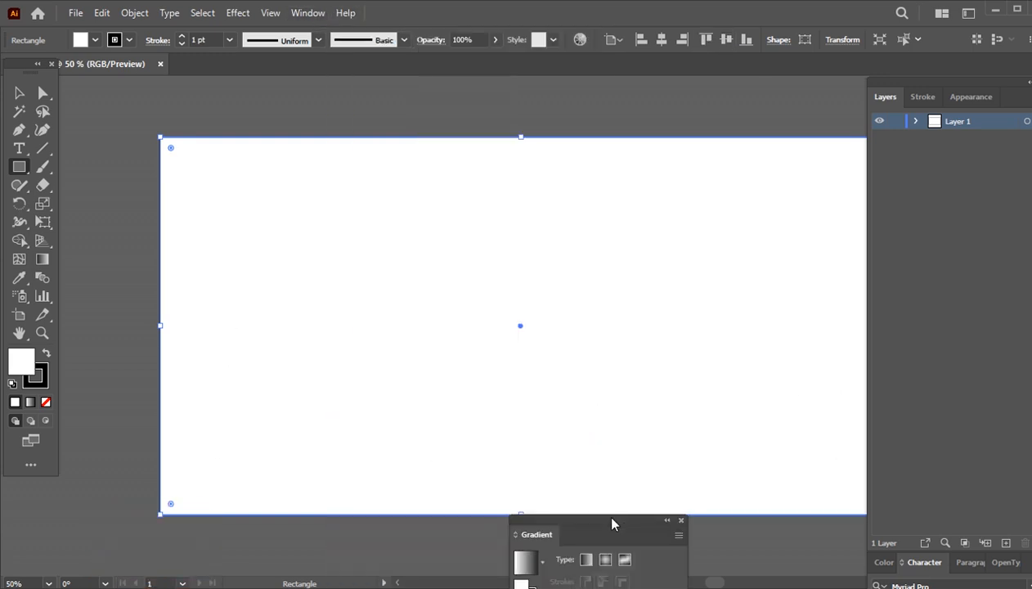
pyautogui.moveTo(613, 523); pyautogui.dragTo(978, 391)
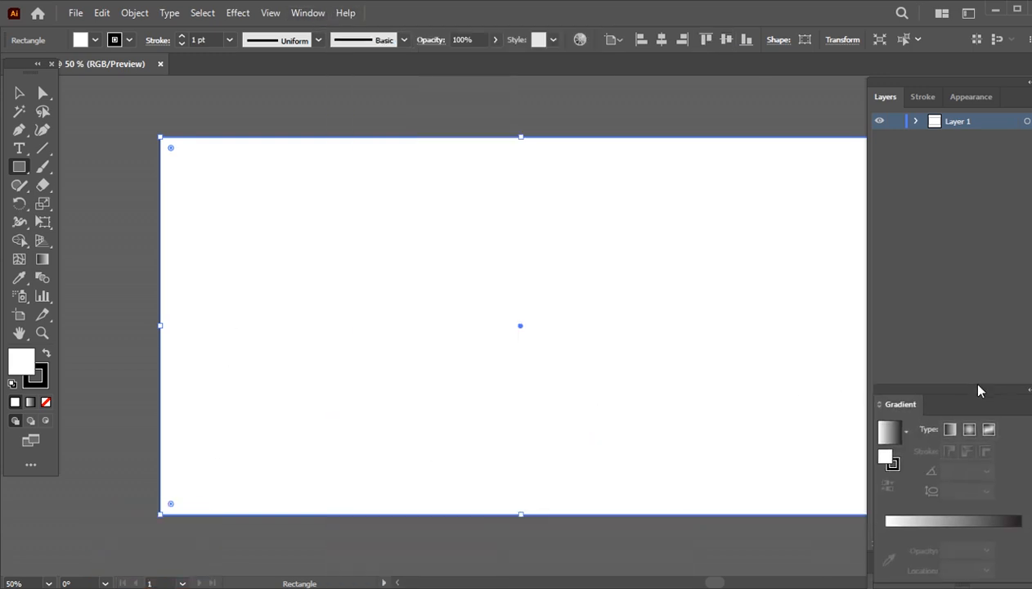
pyautogui.click(889, 435)
# - Switch the gradient's white stop to CMYK and recolour it teal, about C 56, M 0, Y 44, K 0
pyautogui.click(887, 551)
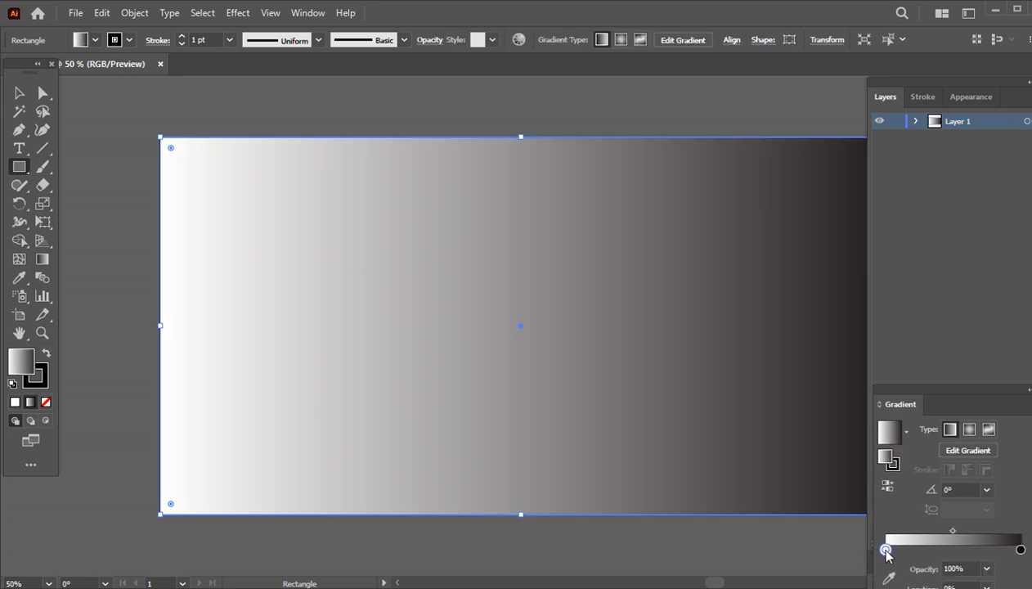
pyautogui.doubleClick(886, 549)
pyautogui.click(1018, 346)
pyautogui.click(981, 403)
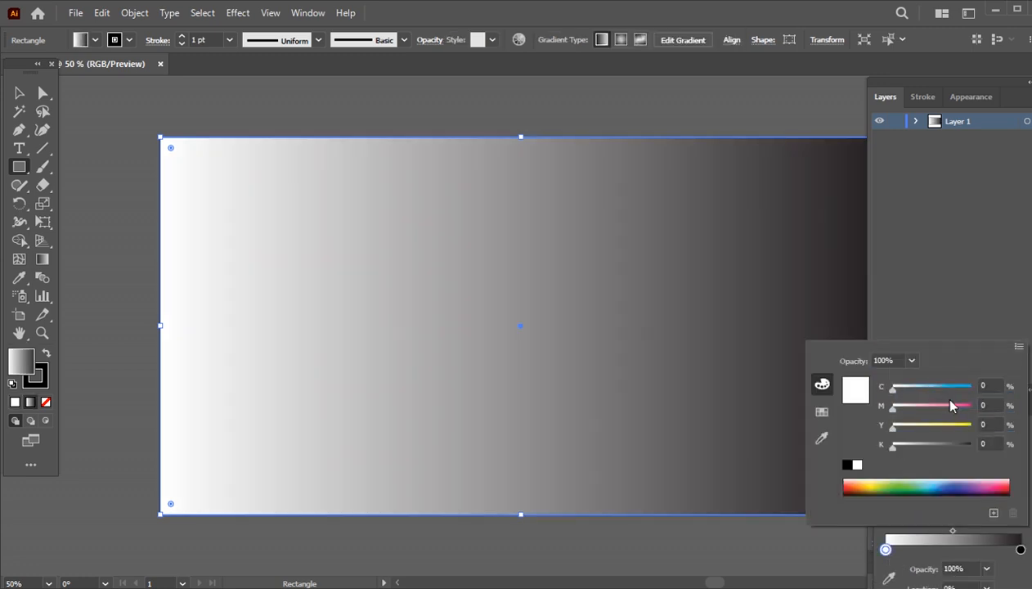
pyautogui.click(937, 390)
pyautogui.moveTo(941, 423); pyautogui.dragTo(931, 428)
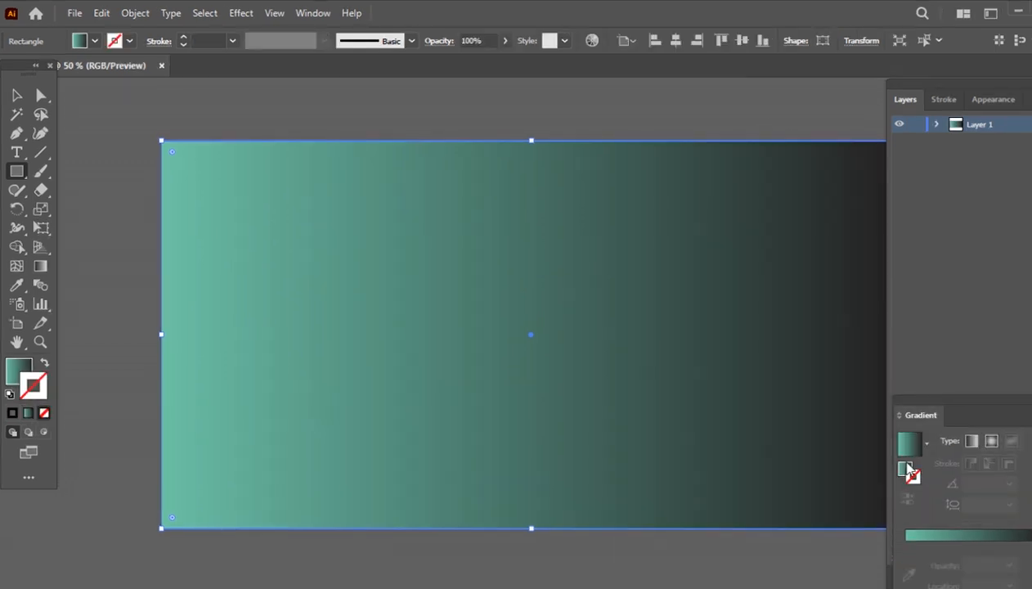
# - Switch the rectangle fill's black gradient stop to CMYK and recolour it dark blue: C 82, M 59, Y 0, K 51
pyautogui.click(905, 463)
pyautogui.doubleClick(1030, 563)
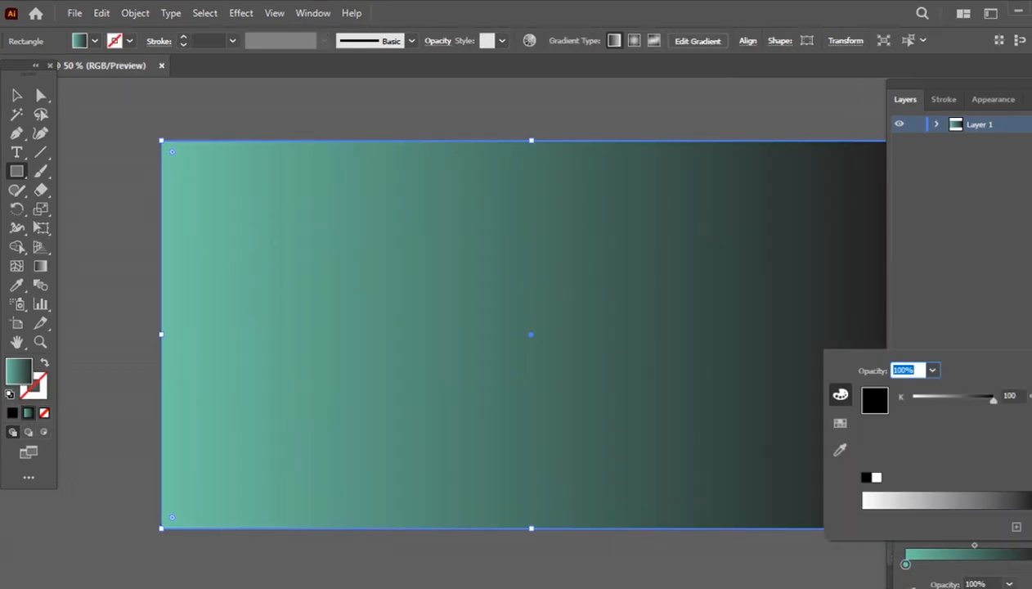
pyautogui.click(1029, 365)
pyautogui.click(974, 411)
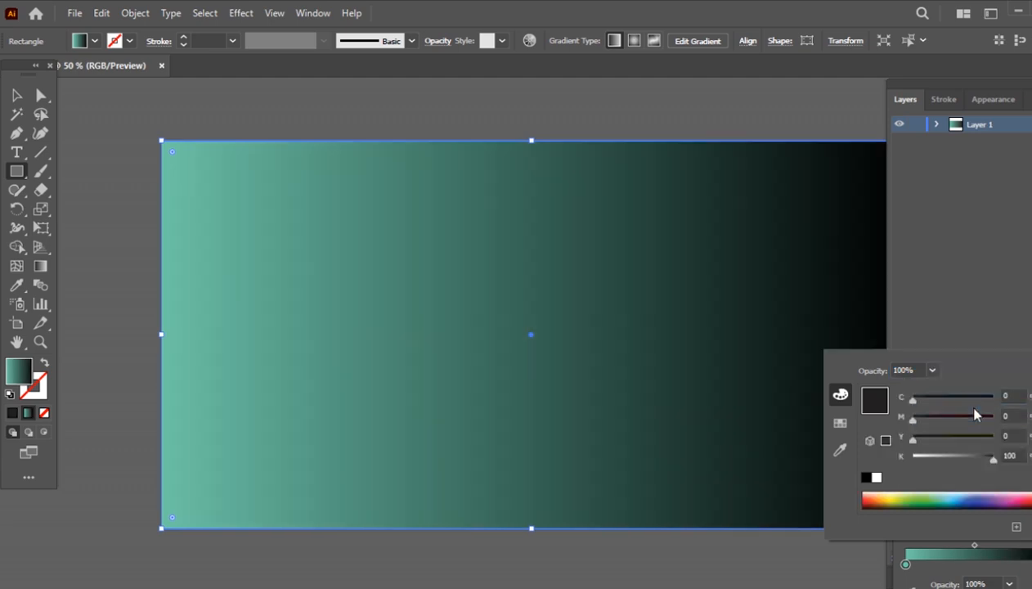
pyautogui.click(979, 396)
pyautogui.click(960, 417)
pyautogui.click(950, 456)
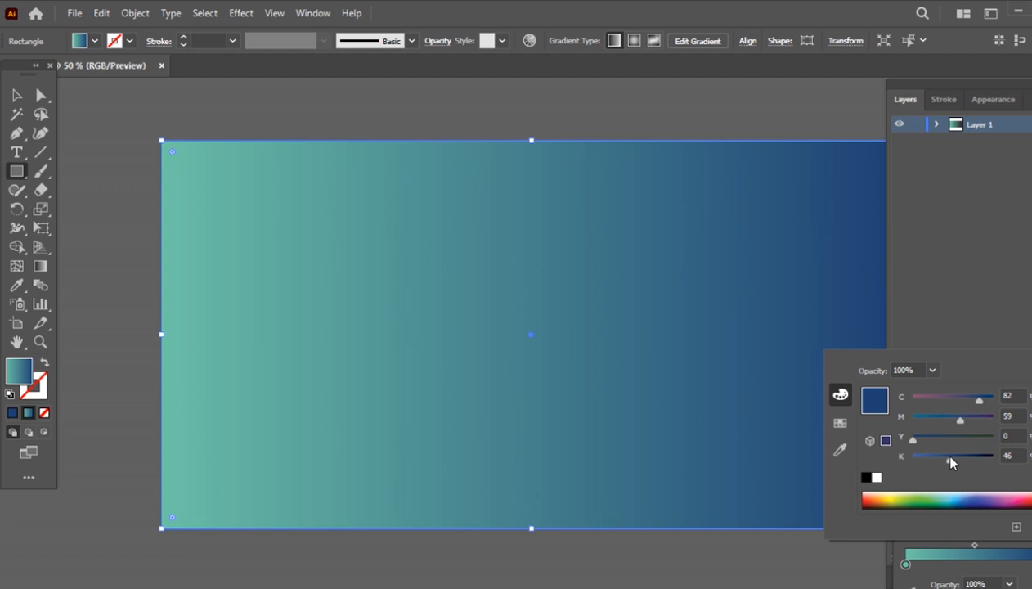
pyautogui.moveTo(950, 460); pyautogui.dragTo(954, 458)
pyautogui.click(990, 545)
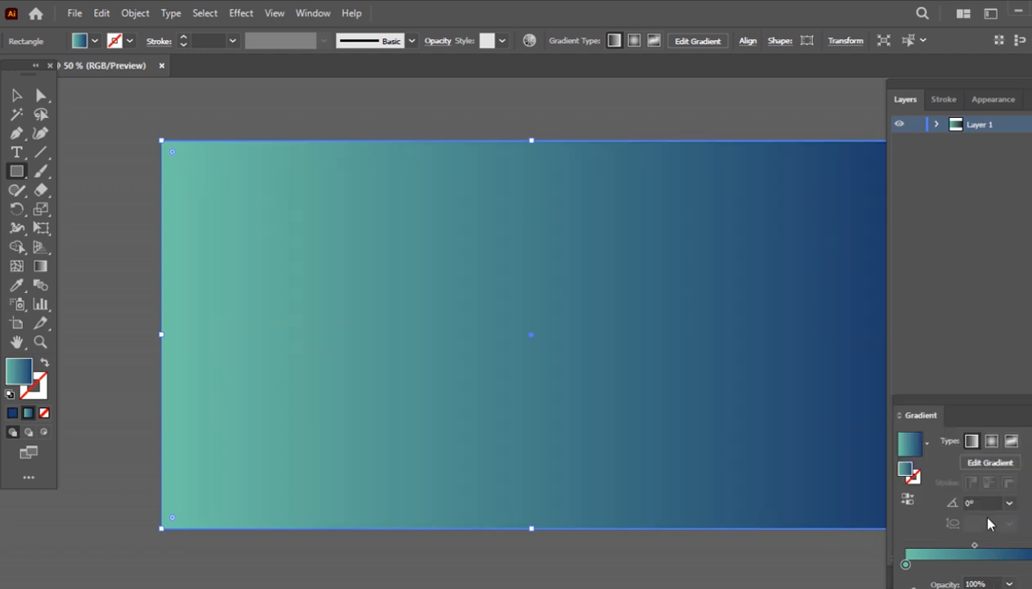
# - Refine the gradient's dark-blue stop with slightly more cyan and less black
pyautogui.hotkey('ctrl', '-')
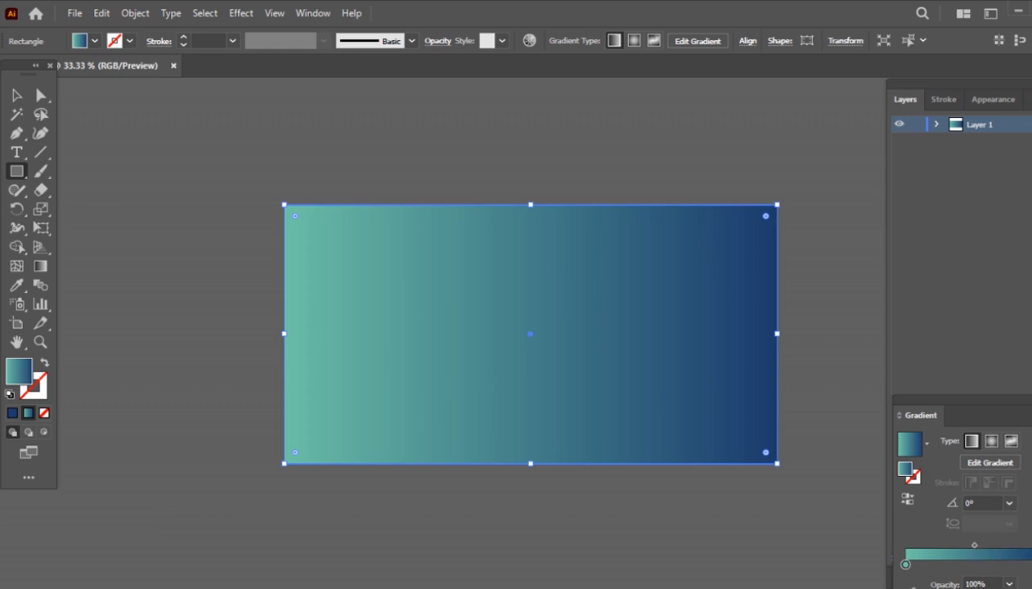
pyautogui.doubleClick(1030, 564)
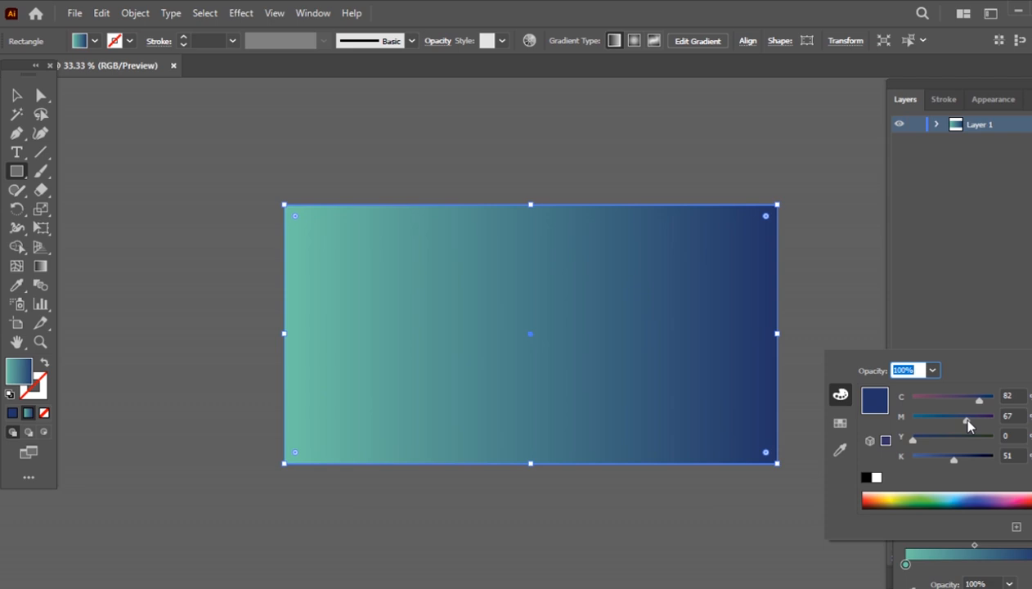
pyautogui.moveTo(961, 458); pyautogui.dragTo(944, 459)
pyautogui.moveTo(979, 400); pyautogui.dragTo(985, 406)
# - Shift the gradient's teal stop to a stronger green with cyan at 71% and more yellow
pyautogui.click(905, 565)
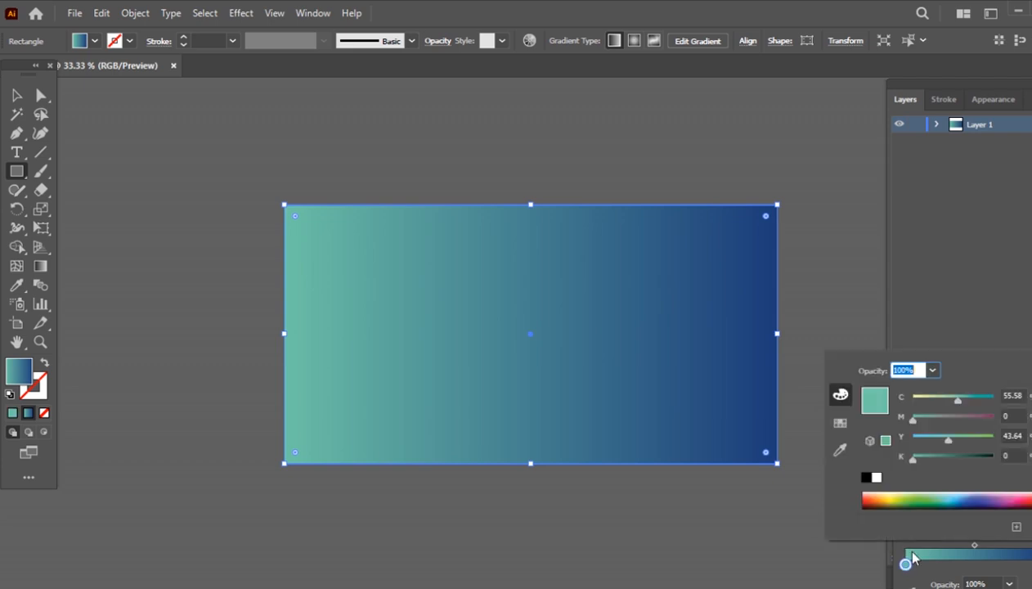
pyautogui.click(967, 399)
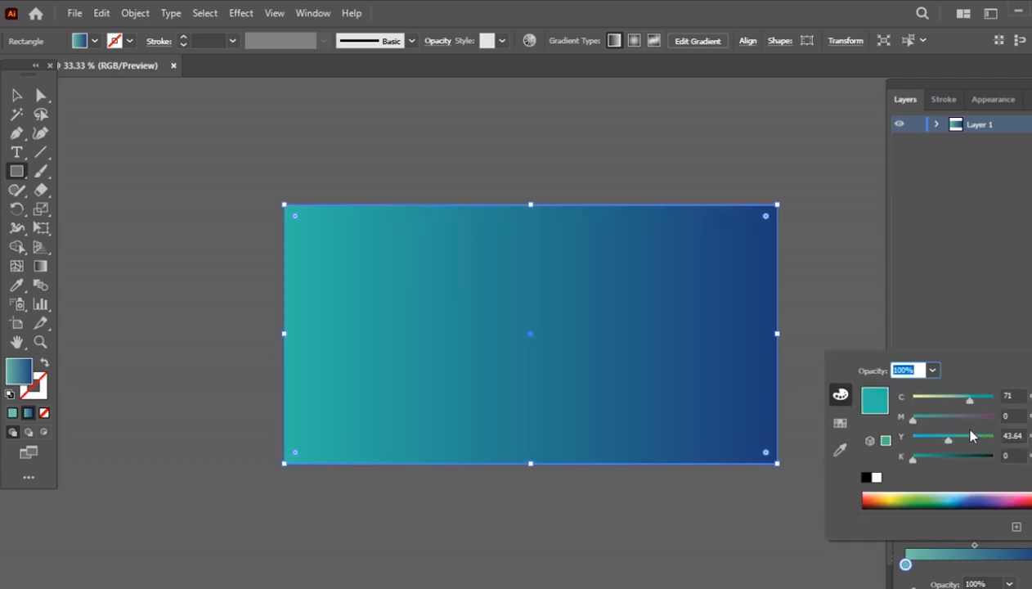
pyautogui.click(968, 437)
pyautogui.click(768, 533)
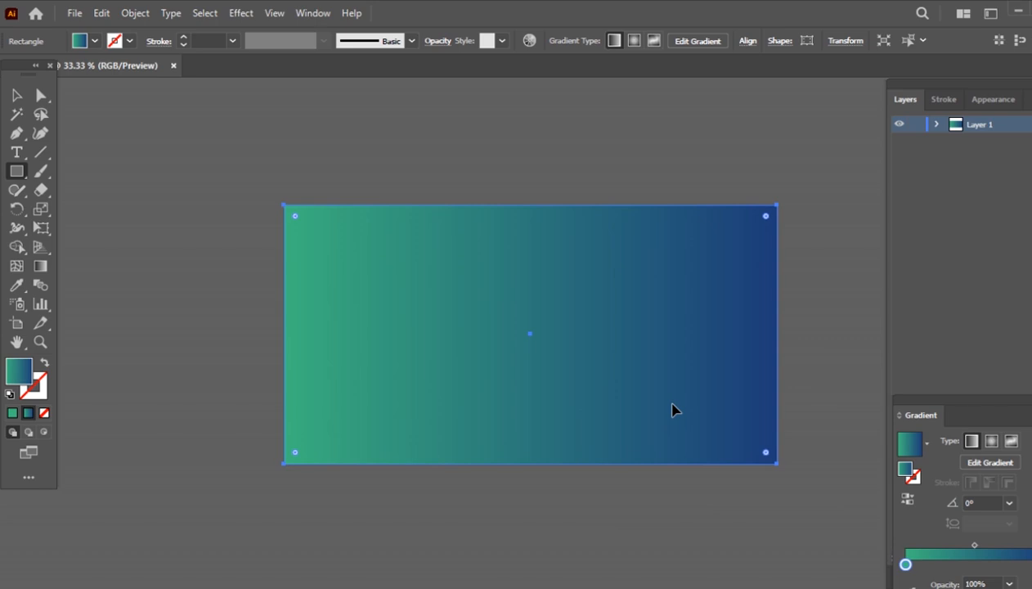
# - Reverse the rectangle's gradient so it runs from blue to green, and deselect the rectangle
pyautogui.click(907, 500)
pyautogui.click(628, 518)
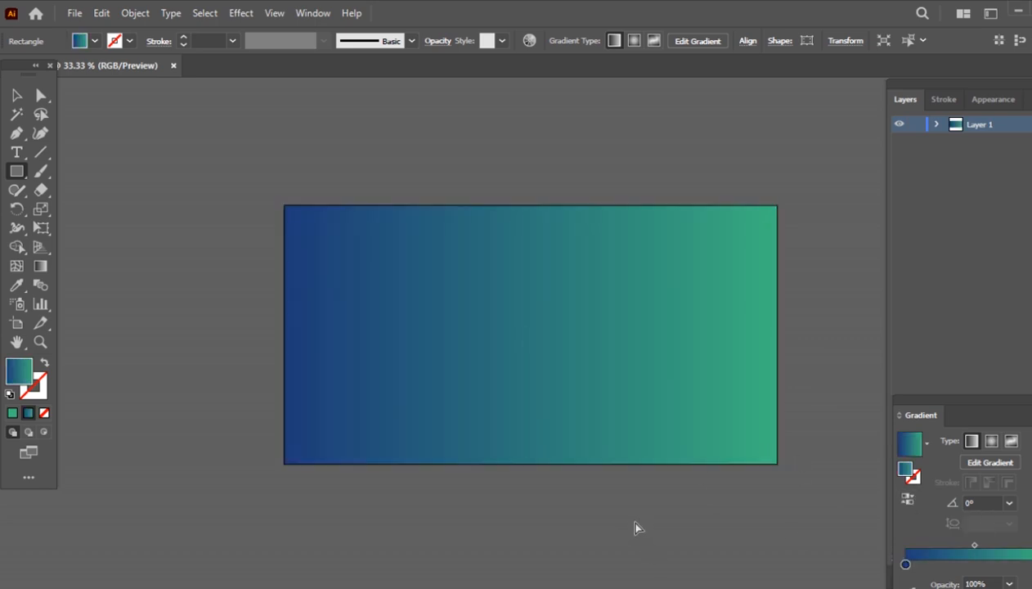
pyautogui.keyDown('ctrl'); pyautogui.click(605, 142); pyautogui.keyUp('ctrl')
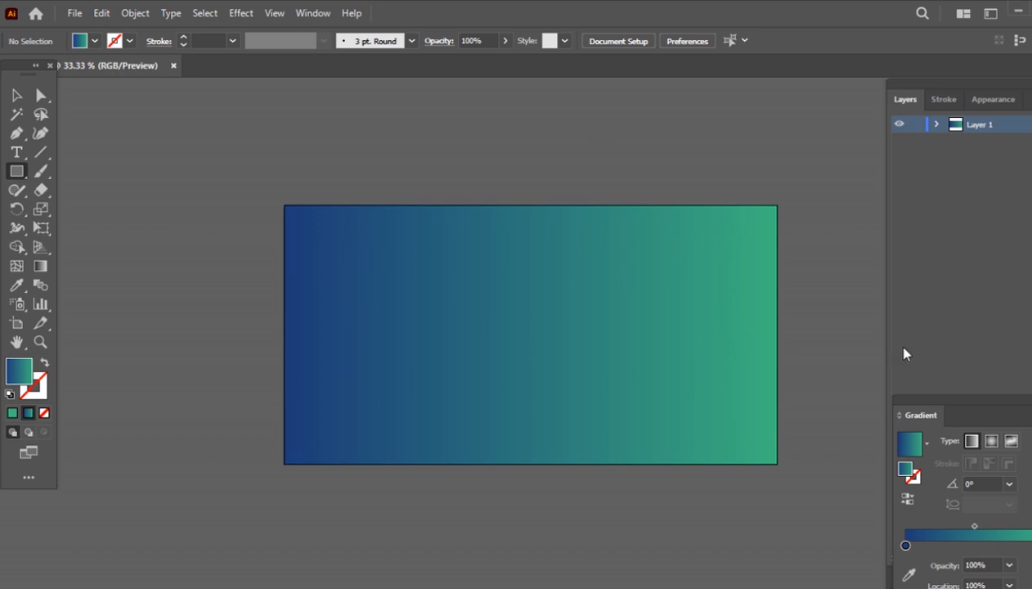
# - Add a new layer above the background and open wmremove.psd with Convert Layers to Objects
pyautogui.click(968, 327)
pyautogui.click(1008, 557)
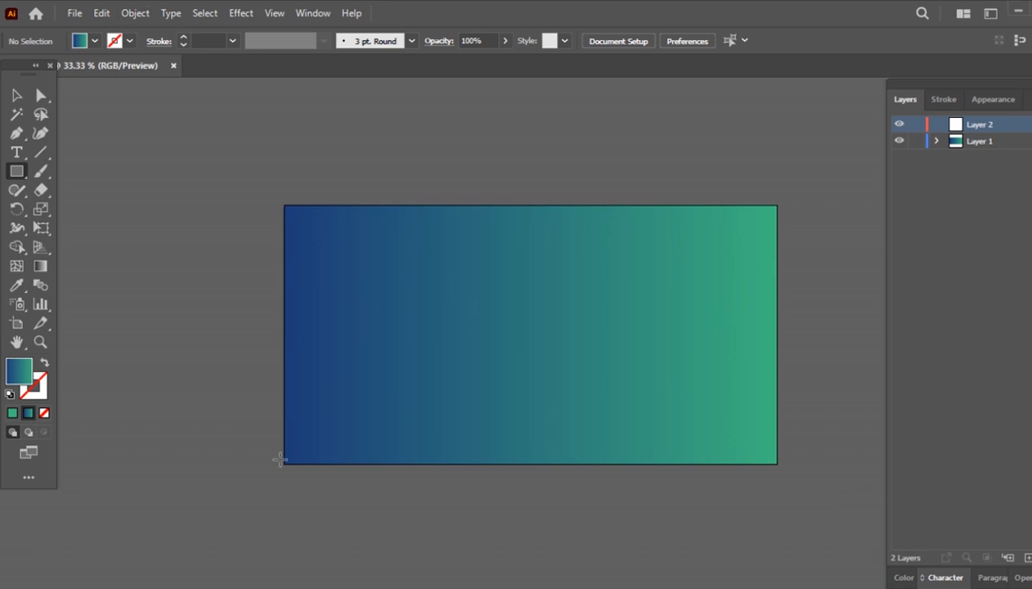
pyautogui.hotkey('ctrl', 'o')
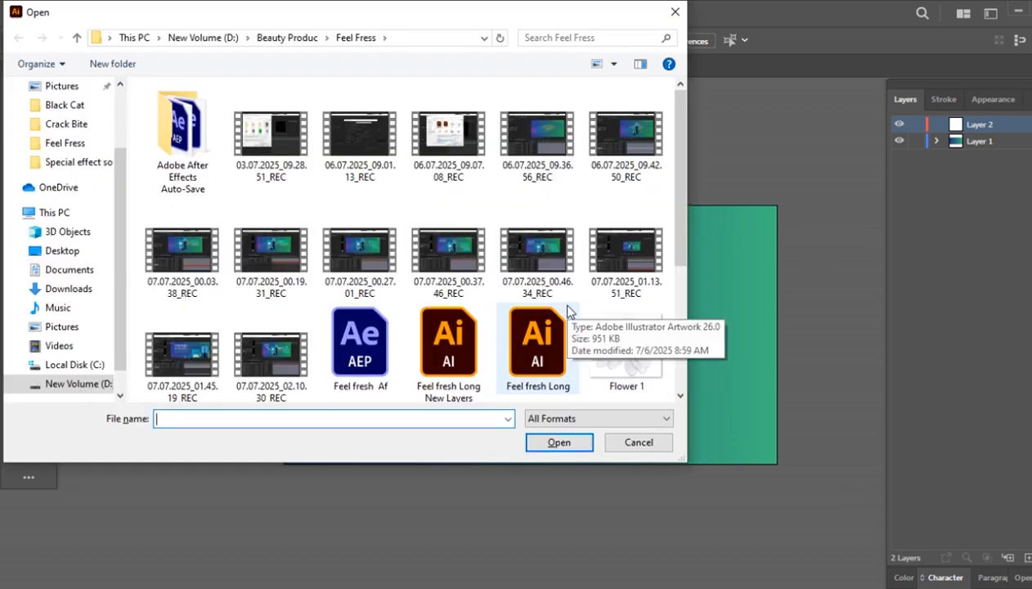
pyautogui.scroll(-3, 570, 311)
pyautogui.click(564, 315)
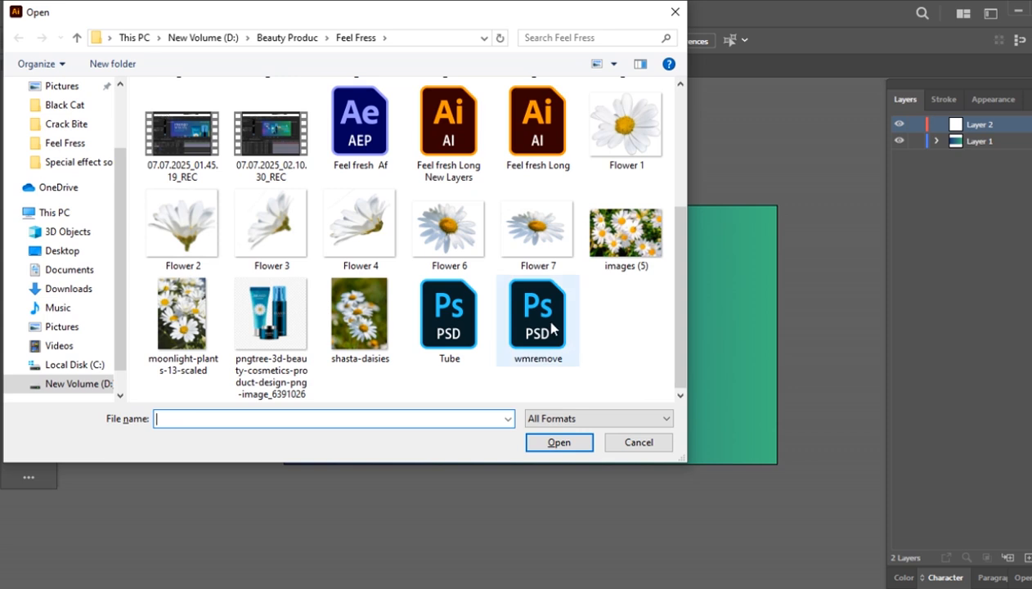
pyautogui.click(579, 446)
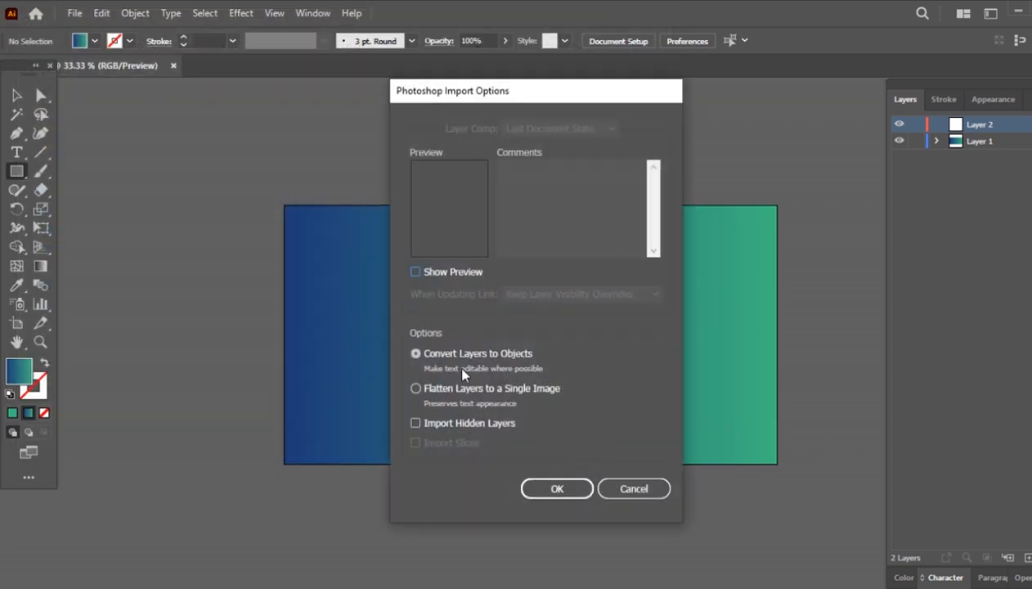
pyautogui.click(415, 270)
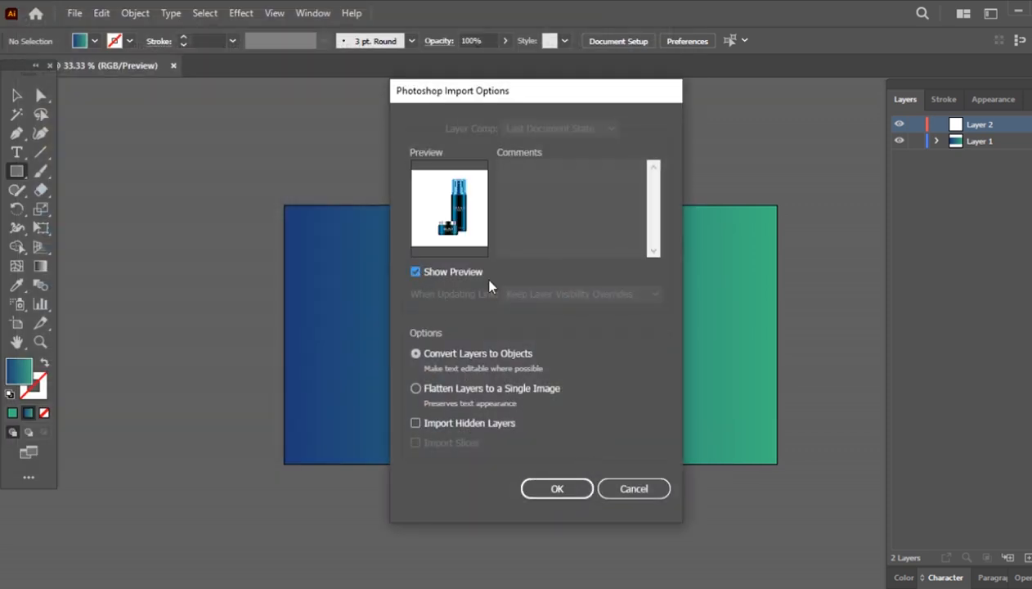
pyautogui.click(419, 386)
pyautogui.click(420, 354)
pyautogui.click(576, 486)
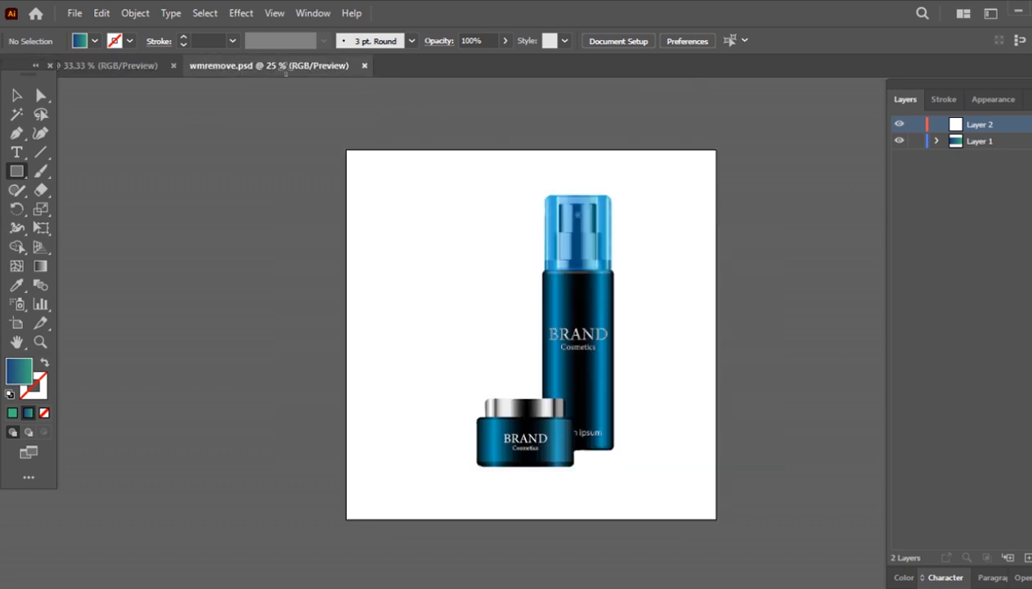
# - Bring the bottle-and-jar image into the gradient document, scale it down and place it near the artboard's centre
pyautogui.moveTo(601, 288); pyautogui.dragTo(491, 283)
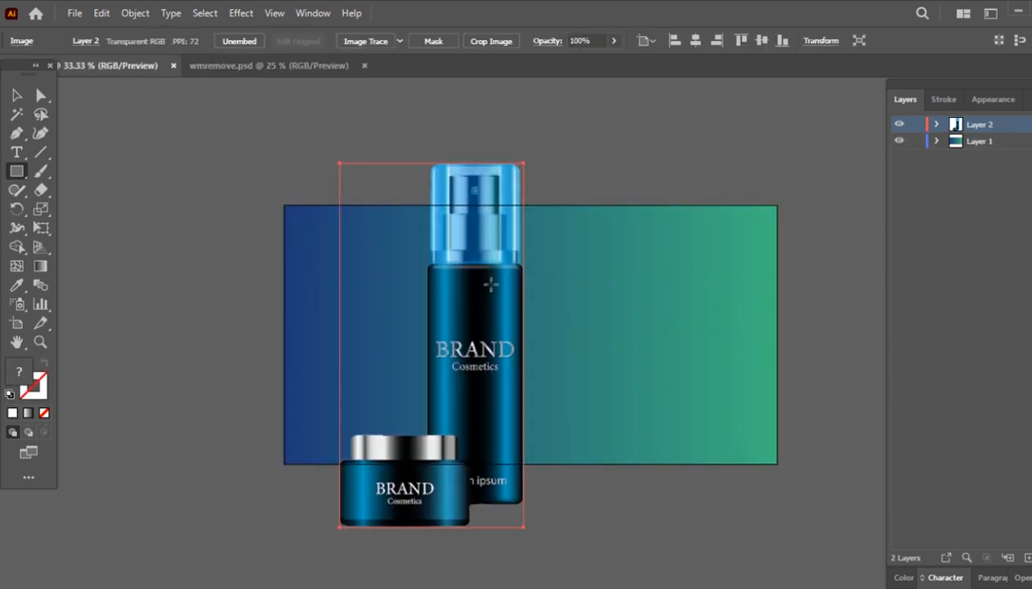
pyautogui.press('v')
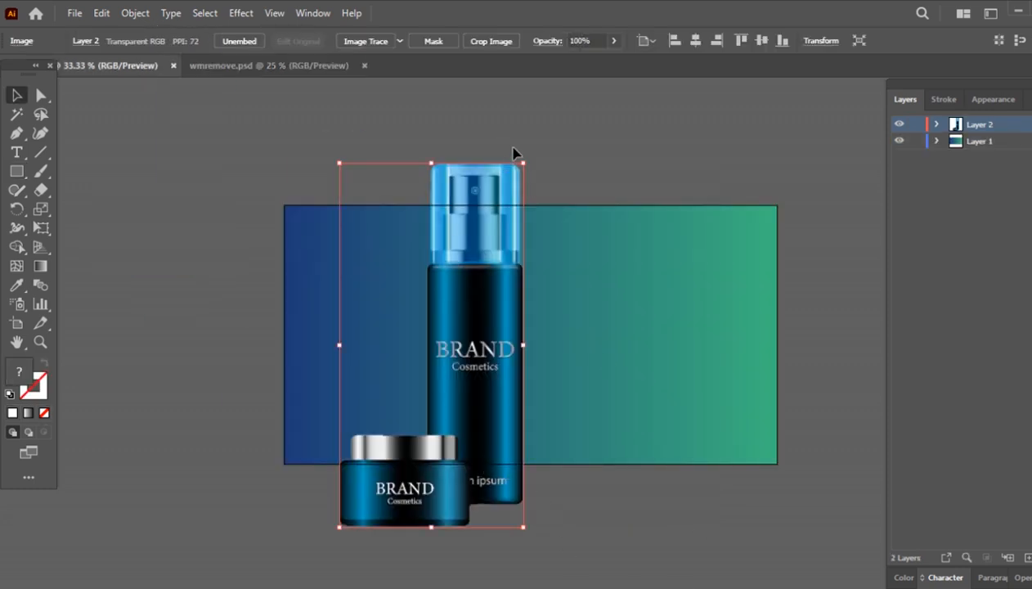
pyautogui.moveTo(523, 161); pyautogui.dragTo(466, 354)
pyautogui.moveTo(402, 423); pyautogui.dragTo(526, 323)
pyautogui.click(649, 307)
pyautogui.click(605, 121)
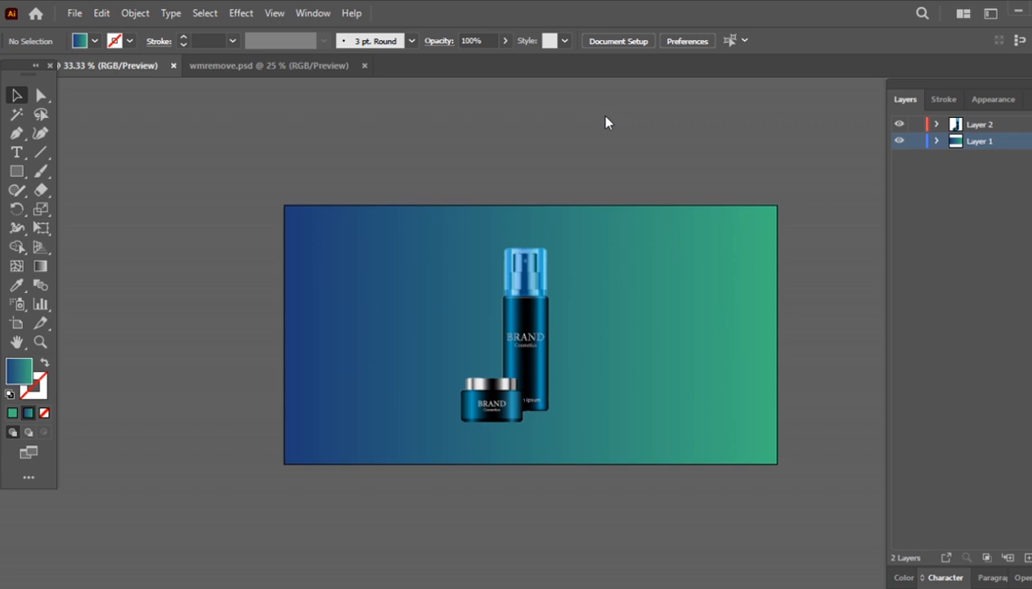
# - Open Tube.psd, accepting the Photoshop import options
pyautogui.hotkey('ctrl', 'o')
pyautogui.scroll(-3, 536, 257)
pyautogui.click(449, 319)
pyautogui.click(554, 437)
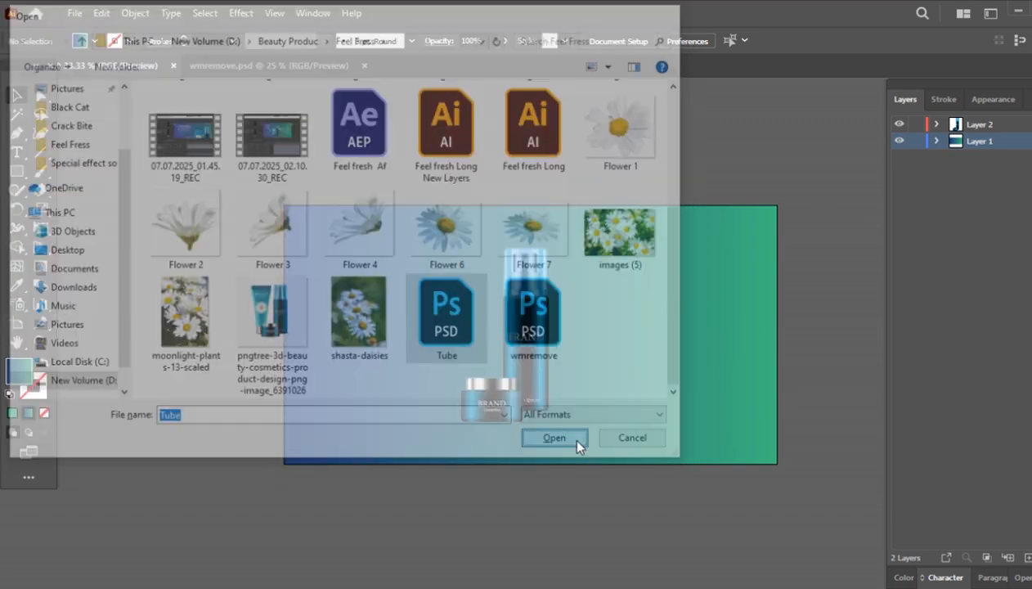
pyautogui.click(564, 487)
# - Bring the tube image into the gradient document, scale it down and place it just left of the bottle
pyautogui.moveTo(424, 248); pyautogui.dragTo(129, 70)
pyautogui.moveTo(424, 314); pyautogui.dragTo(425, 316)
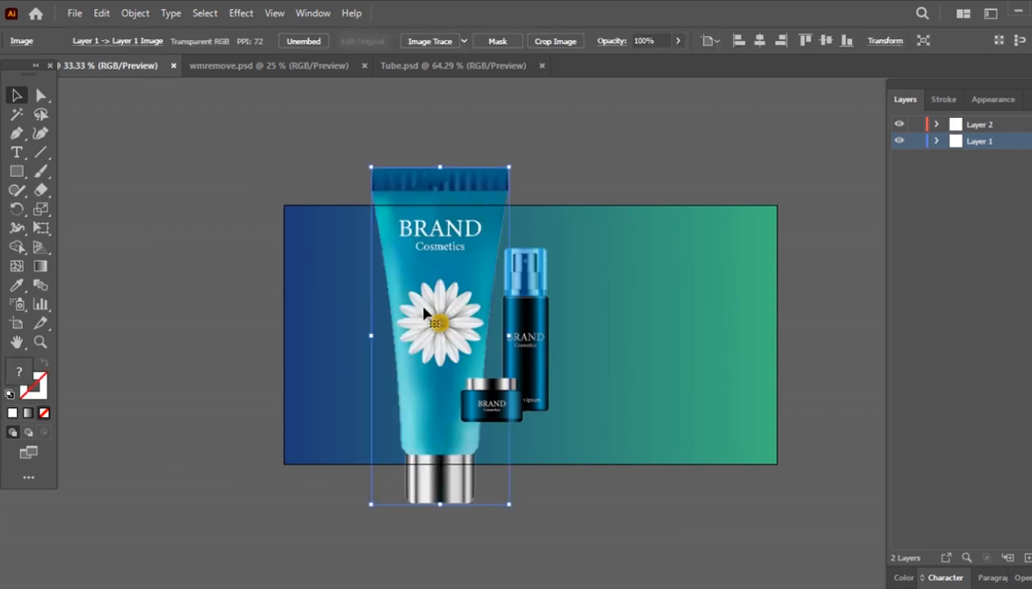
pyautogui.moveTo(507, 166); pyautogui.dragTo(471, 311)
pyautogui.moveTo(422, 439); pyautogui.dragTo(464, 355)
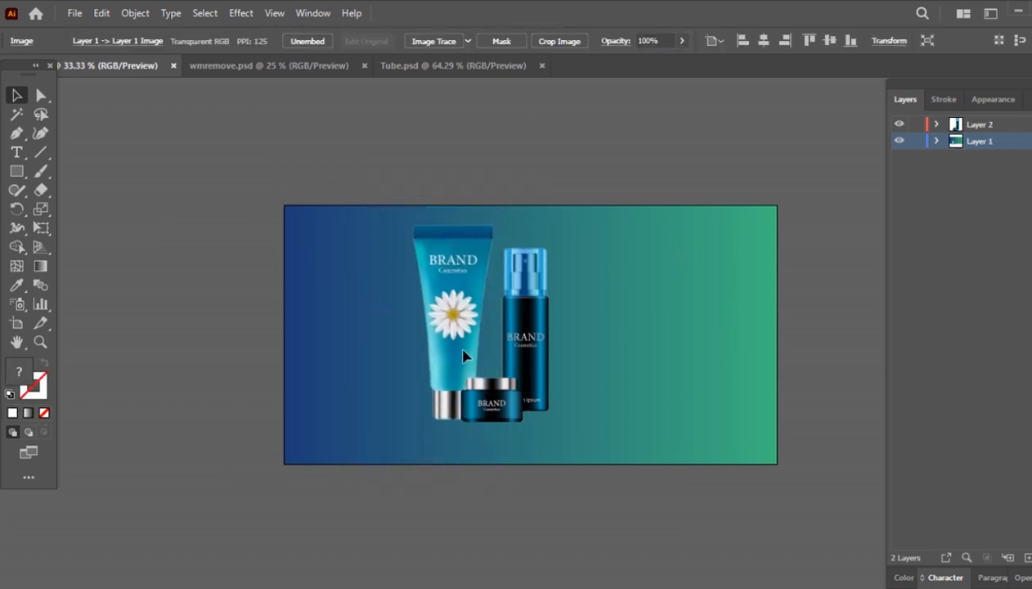
# - Shrink the tube image to roughly the bottle's height and align it beside the bottle and behind the jar
pyautogui.click(482, 237)
pyautogui.moveTo(492, 226); pyautogui.dragTo(499, 254)
pyautogui.moveTo(460, 357); pyautogui.dragTo(470, 356)
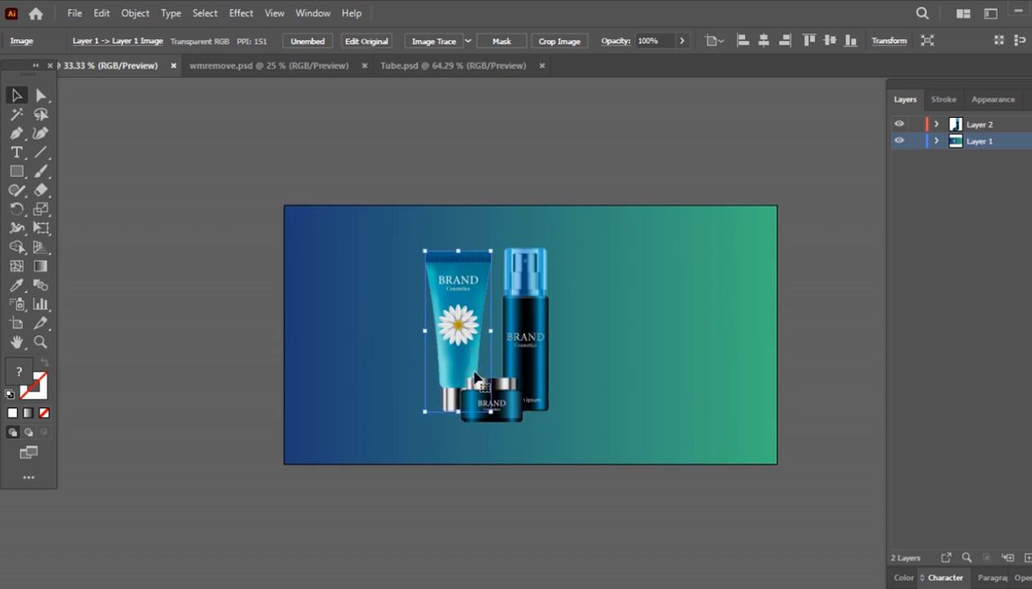
# - Nudge the tube image slightly right and up beside the bottle, and deselect it
pyautogui.press('Right')
pyautogui.press('Right')
pyautogui.press('Right')
pyautogui.press('Up')
pyautogui.press('Up')
pyautogui.press('Up')
pyautogui.click(196, 209)
# - Add the point text "FEEL" at 72 pt on the banner's green side, beside the bottle
pyautogui.click(20, 155)
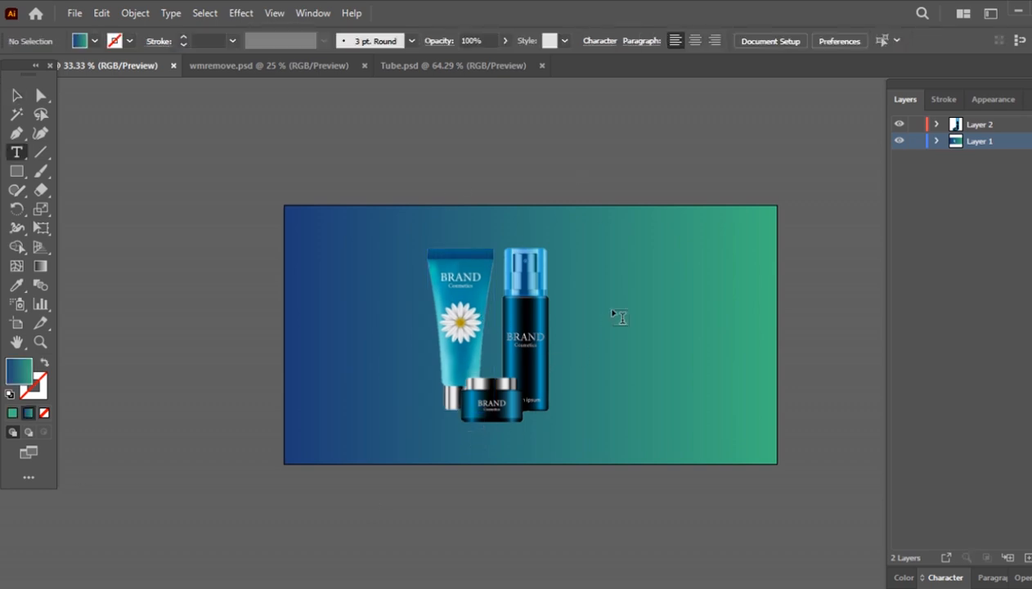
pyautogui.click(585, 287)
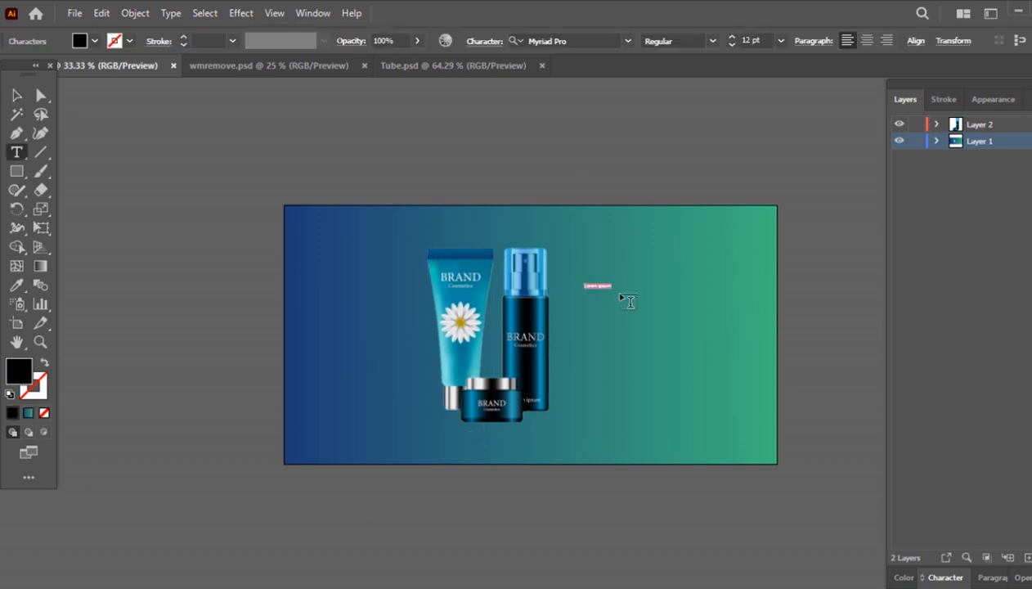
pyautogui.click(780, 40)
pyautogui.click(786, 322)
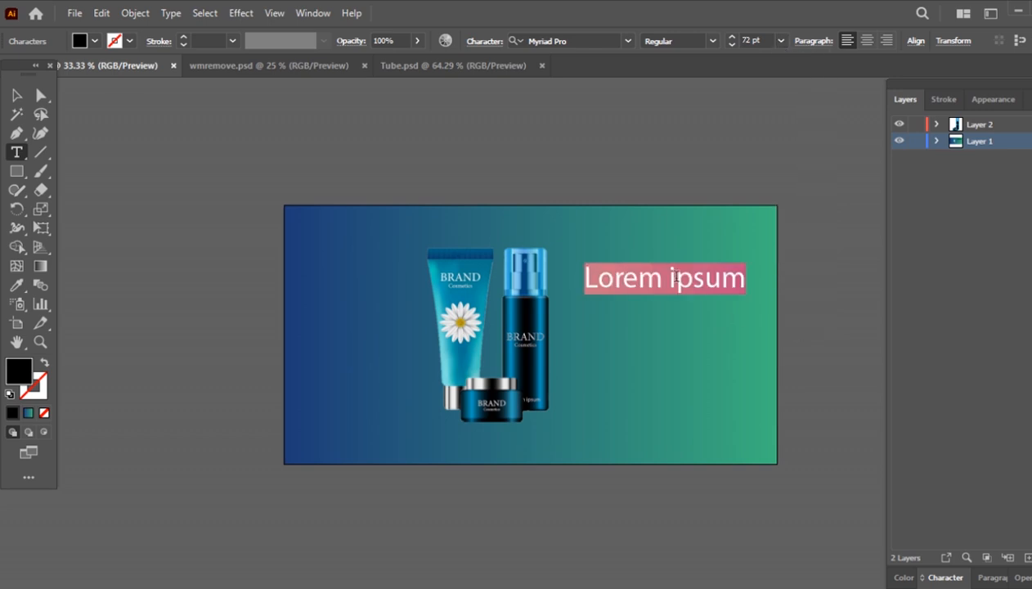
pyautogui.press('BackSpace')
pyautogui.write('FEE')
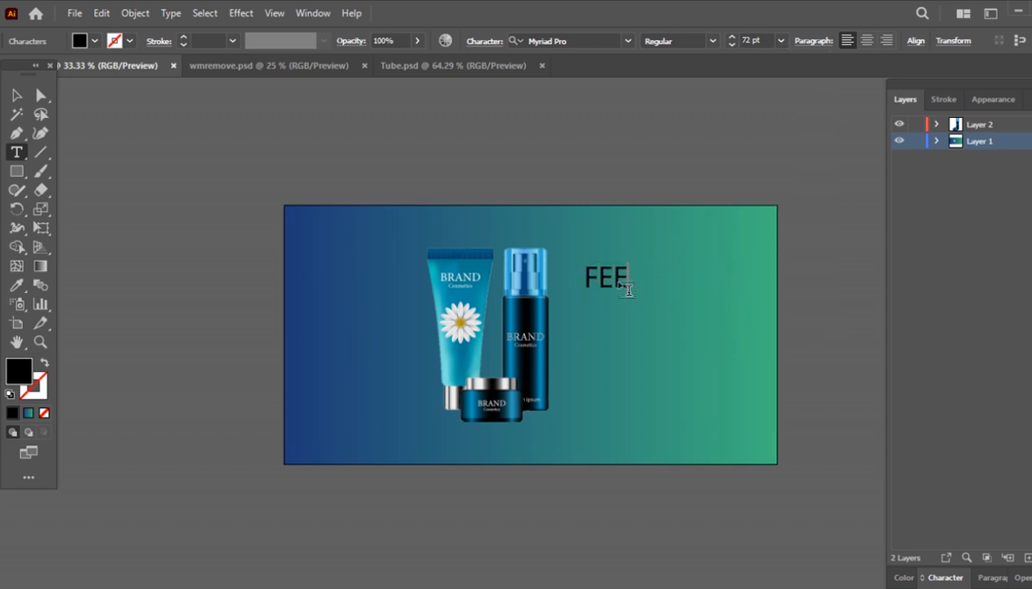
pyautogui.write('L')
# - Set the FEEL text's font to Gill Sans Ultra Bold
pyautogui.hotkey('ctrl', 'a')
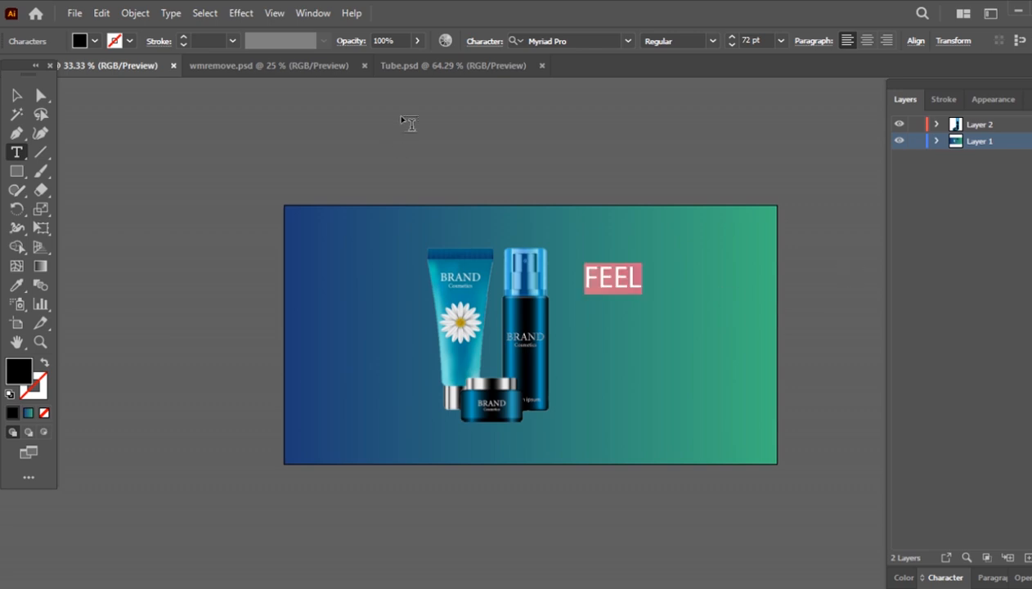
pyautogui.click(627, 41)
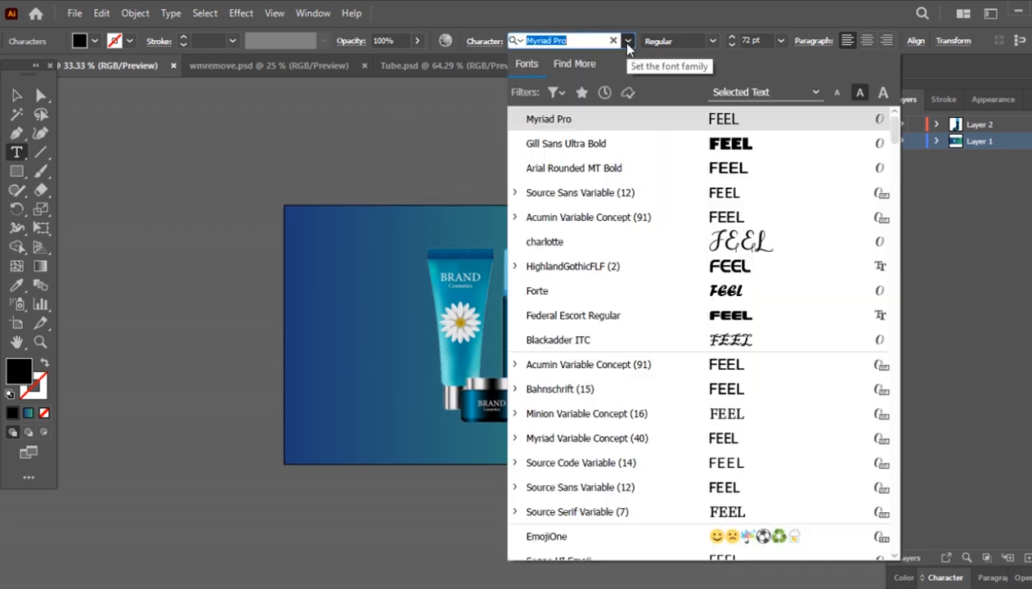
pyautogui.click(749, 146)
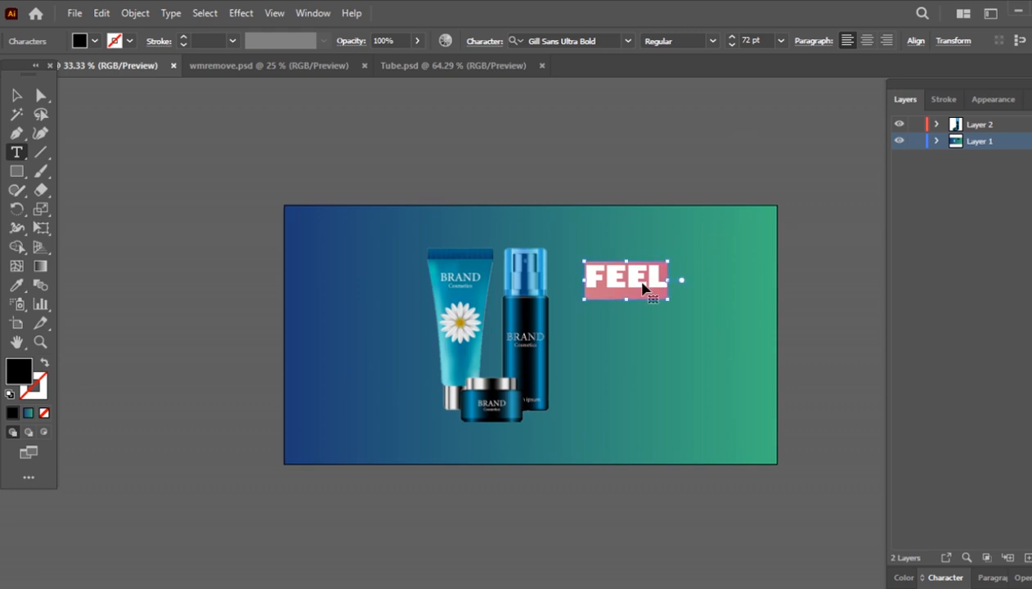
# - Move the FEEL text further right and slightly down, and enlarge it to 98 pt
pyautogui.keyDown('ctrl'); pyautogui.moveTo(640, 285); pyautogui.dragTo(682, 300); pyautogui.keyUp('ctrl')
pyautogui.hotkey('ctrl', 'a')
pyautogui.hotkey('ctrl', 'shift', '.')
pyautogui.hotkey('ctrl', 'shift', '.')
pyautogui.hotkey('ctrl', 'shift', '.')
pyautogui.hotkey('ctrl', 'shift', '.')
pyautogui.hotkey('ctrl', 'shift', '.')
pyautogui.hotkey('ctrl', 'shift', '.')
pyautogui.hotkey('ctrl', 'shift', '.')
pyautogui.hotkey('ctrl', 'shift', '.')
pyautogui.hotkey('ctrl', 'shift', '.')
pyautogui.hotkey('ctrl', 'shift', '.')
pyautogui.hotkey('ctrl', 'shift', '.')
pyautogui.hotkey('ctrl', 'shift', '.')
pyautogui.hotkey('ctrl', 'shift', '.')
pyautogui.press('Escape')
# - Add a second text "FRESH" and place it directly beneath FEEL
pyautogui.click(629, 389)
pyautogui.write('FRESH')
pyautogui.moveTo(781, 374); pyautogui.dragTo(606, 356)
pyautogui.keyDown('ctrl'); pyautogui.moveTo(663, 384); pyautogui.dragTo(663, 334); pyautogui.keyUp('ctrl')
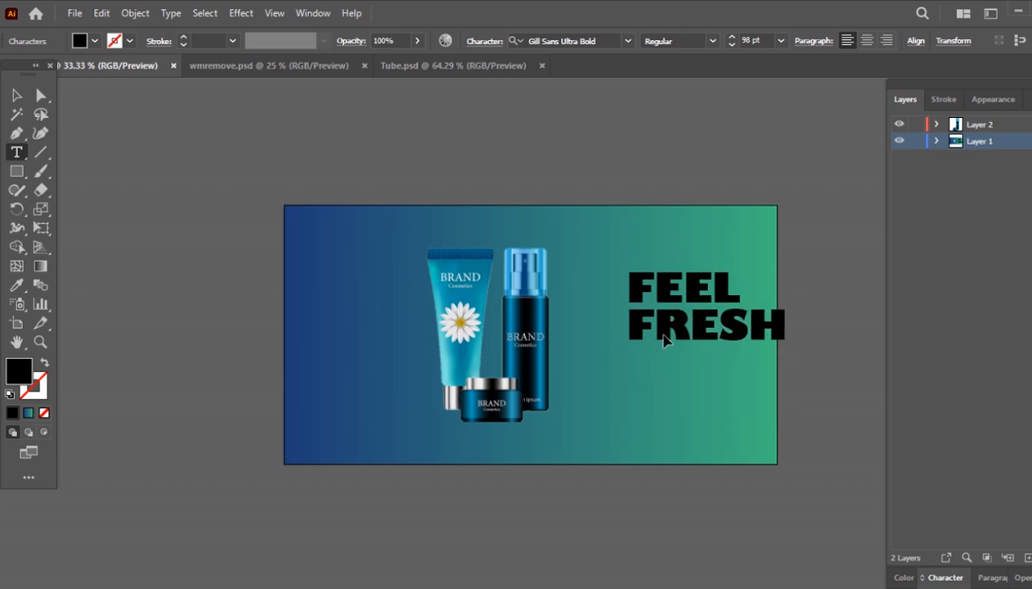
# - Change the FEEL text's font to Berlin Sans FB Demi Bold
pyautogui.moveTo(733, 292); pyautogui.dragTo(587, 278)
pyautogui.click(628, 42)
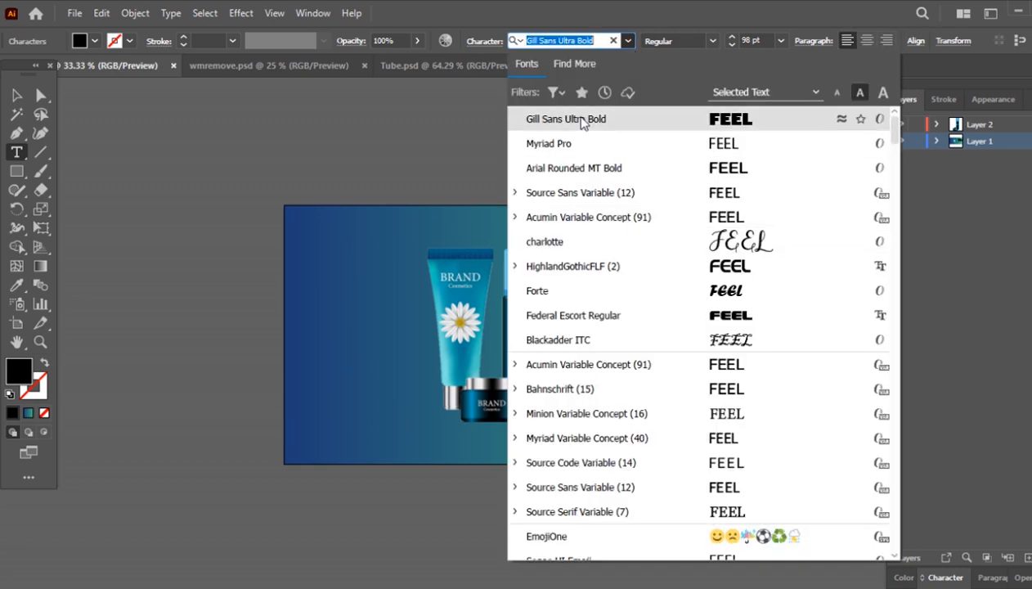
pyautogui.scroll(-10, 586, 123)
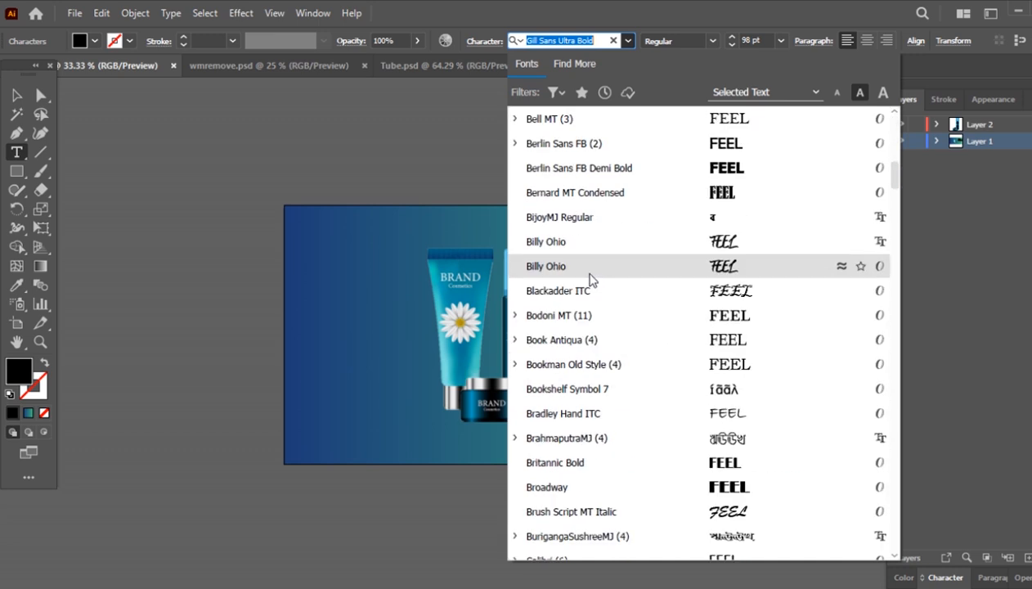
pyautogui.click(730, 180)
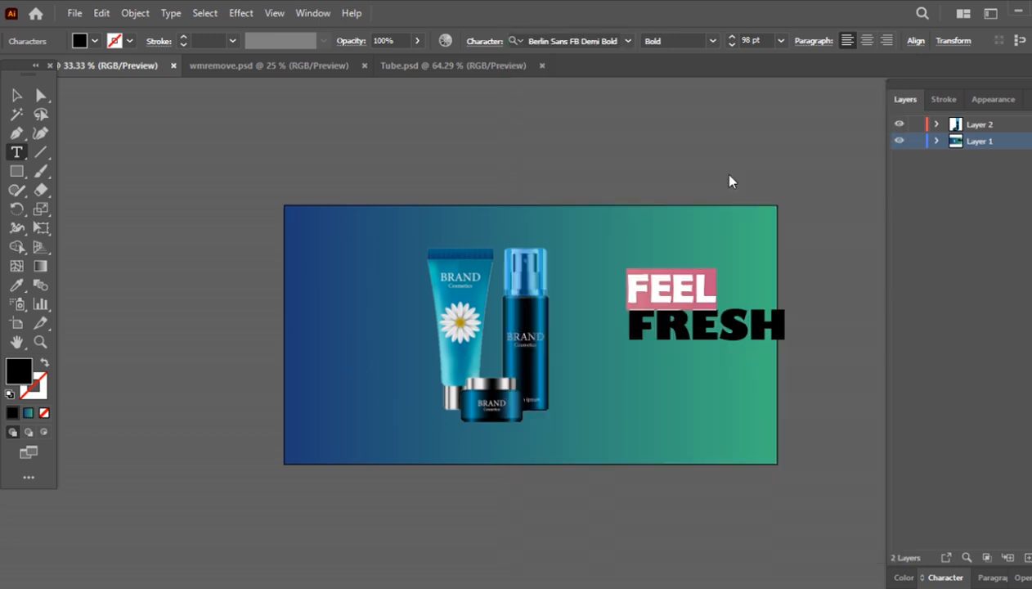
pyautogui.click(708, 300)
pyautogui.moveTo(714, 279); pyautogui.dragTo(623, 286)
# - Change the FRESH text's font to Berlin Sans FB Demi Bold
pyautogui.moveTo(783, 331); pyautogui.dragTo(601, 320)
pyautogui.click(627, 41)
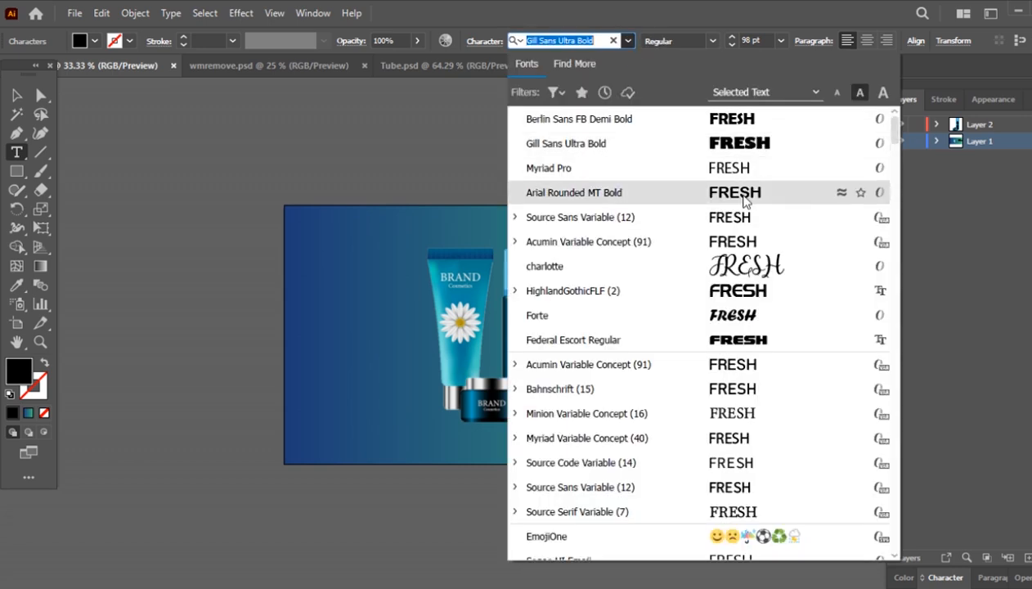
pyautogui.click(727, 119)
pyautogui.click(691, 327)
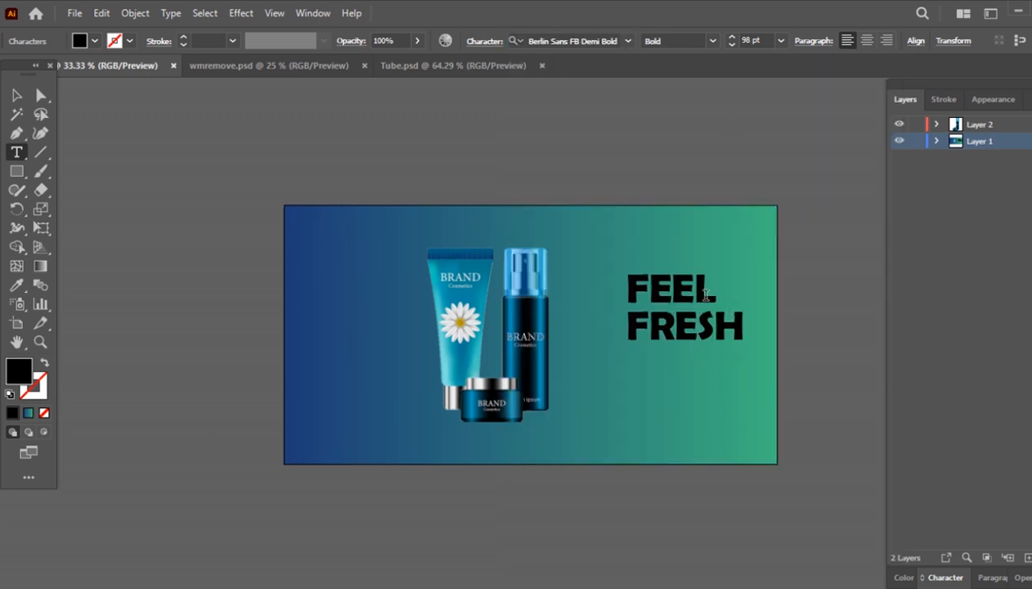
# - Enlarge the FEEL text to 110 pt
pyautogui.keyDown('ctrl'); pyautogui.click(708, 306); pyautogui.keyUp('ctrl')
pyautogui.moveTo(523, 321); pyautogui.dragTo(396, 299)
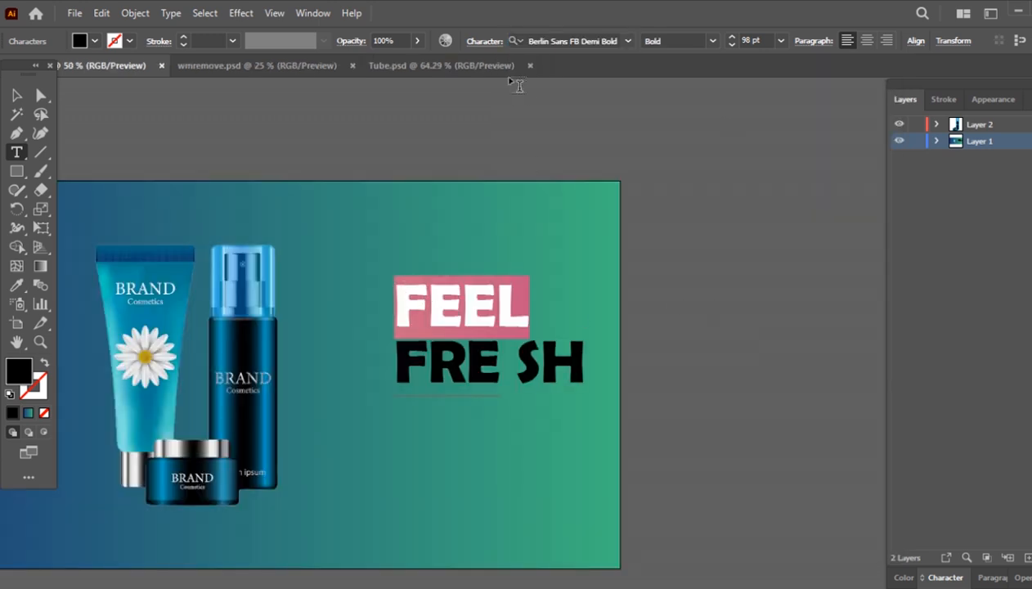
pyautogui.hotkey('ctrl', 'shift', '.')
pyautogui.hotkey('ctrl', 'shift', '.')
pyautogui.hotkey('ctrl', 'shift', '.')
pyautogui.hotkey('ctrl', 'shift', '.')
pyautogui.hotkey('ctrl', 'shift', '.')
pyautogui.hotkey('ctrl', 'shift', '.')
pyautogui.hotkey('ctrl', 'shift', '.')
pyautogui.hotkey('ctrl', 'shift', '.')
pyautogui.hotkey('ctrl', 'shift', '.')
pyautogui.hotkey('ctrl', 'shift', ',')
pyautogui.hotkey('ctrl', 'shift', ',')
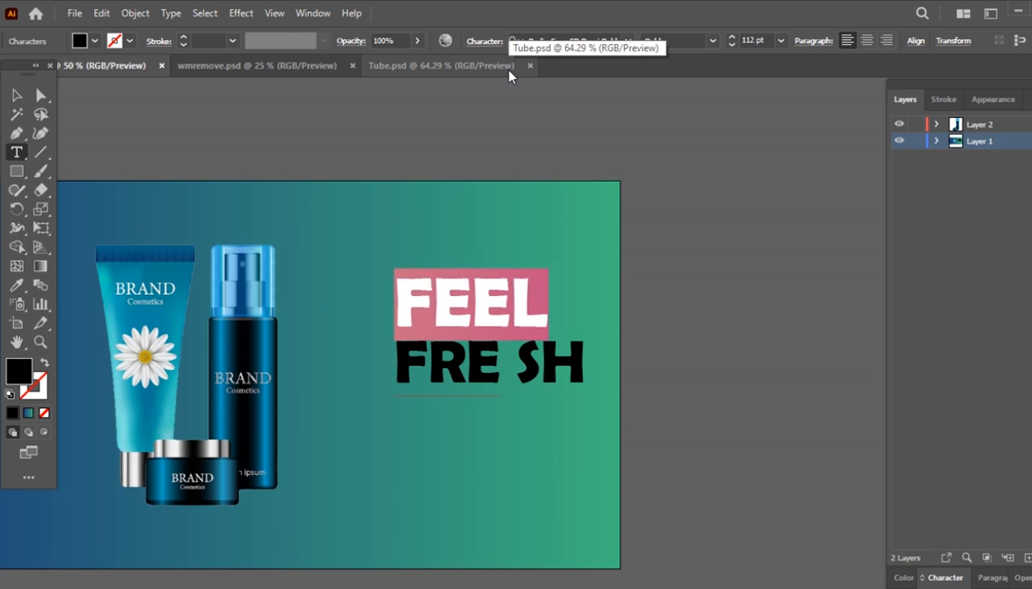
pyautogui.hotkey('ctrl', 'shift', ',')
pyautogui.click(474, 342)
pyautogui.moveTo(525, 319); pyautogui.dragTo(522, 322)
pyautogui.hotkey('ctrl', 'z')
pyautogui.click(39, 94)
pyautogui.press('t')
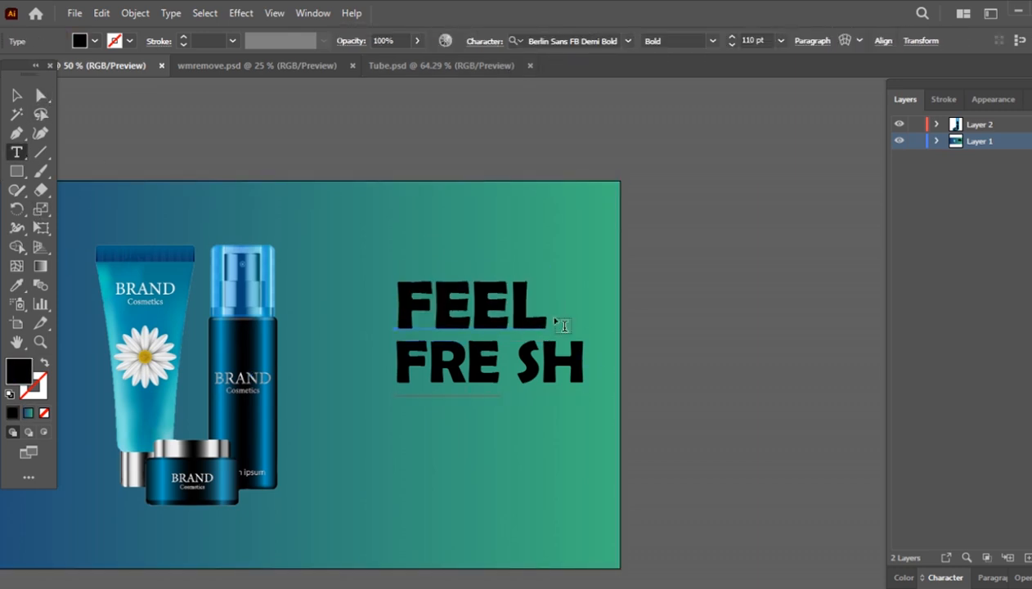
# - Delete the stray space inside FRESH and reduce the word to 86 pt so its width matches FEEL
pyautogui.doubleClick(548, 319)
pyautogui.click(515, 374)
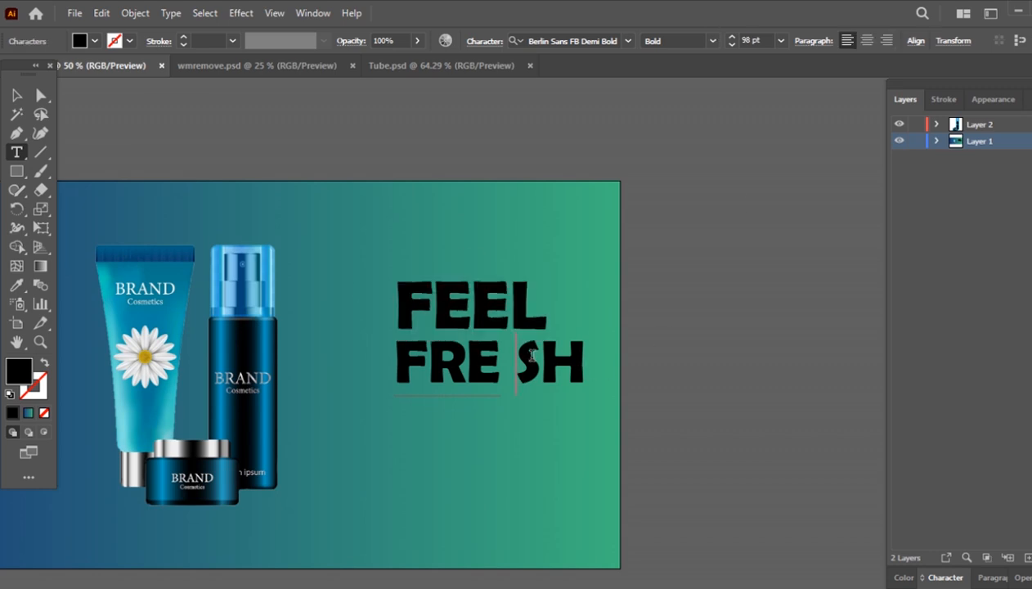
pyautogui.press('BackSpace')
pyautogui.moveTo(564, 373); pyautogui.dragTo(399, 364)
pyautogui.hotkey('ctrl', 'shift', ',')
pyautogui.hotkey('ctrl', 'shift', ',')
pyautogui.hotkey('ctrl', 'shift', ',')
pyautogui.hotkey('ctrl', 'shift', ',')
pyautogui.hotkey('ctrl', 'shift', ',')
pyautogui.hotkey('ctrl', 'shift', ',')
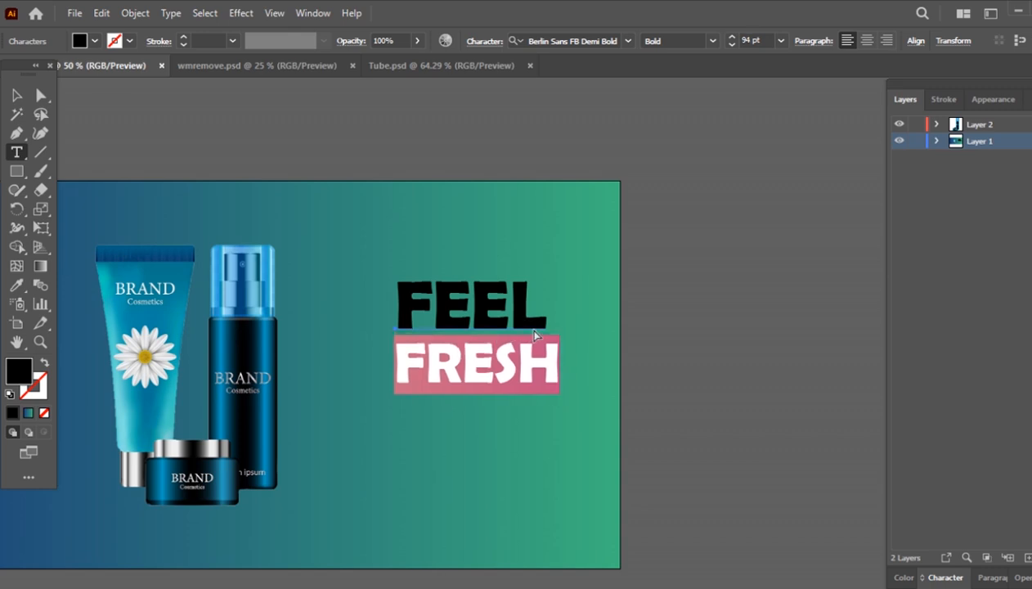
# - Tighten the gap between FEEL and FRESH, align them, and shift both words slightly down and right
pyautogui.click(41, 97)
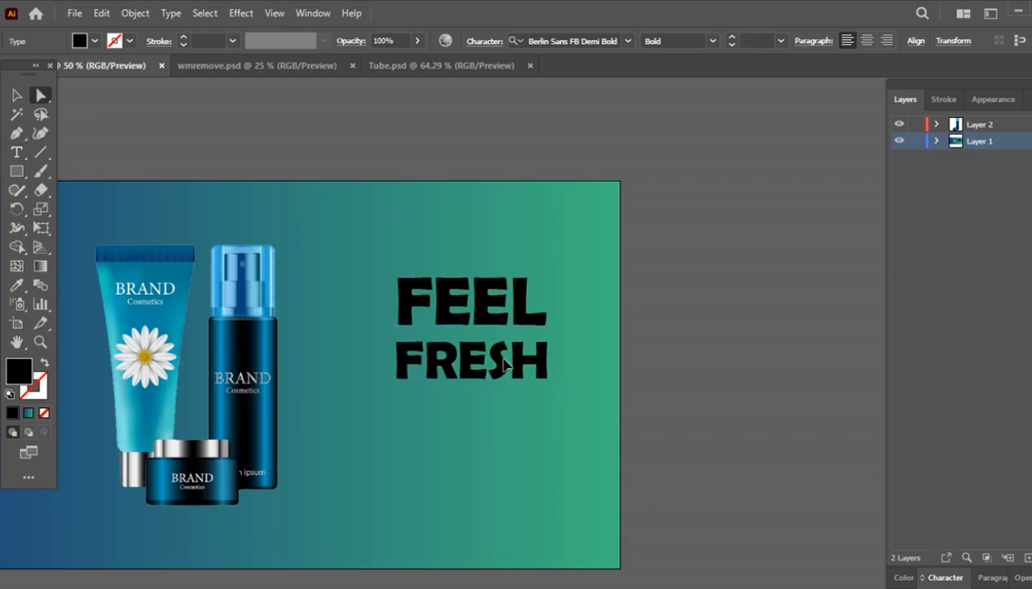
pyautogui.click(483, 402)
pyautogui.click(487, 351)
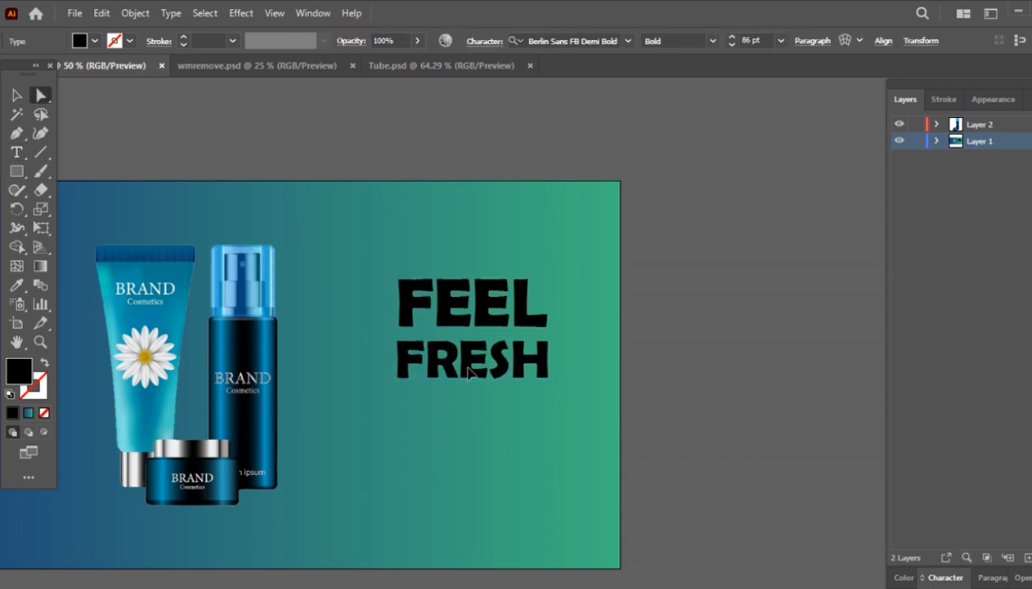
pyautogui.moveTo(467, 367); pyautogui.dragTo(467, 357)
pyautogui.keyDown('shift'); pyautogui.click(479, 315); pyautogui.keyUp('shift')
pyautogui.moveTo(481, 318); pyautogui.dragTo(485, 329)
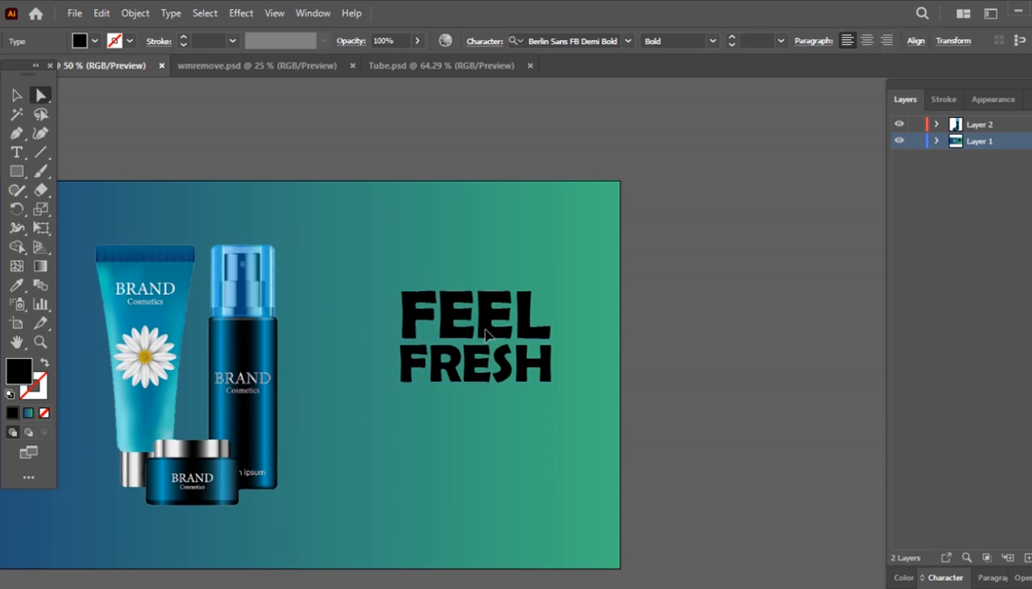
pyautogui.click(720, 173)
# - Give the FEEL text a white fill and no stroke
pyautogui.hotkey('ctrl', '-')
pyautogui.click(17, 152)
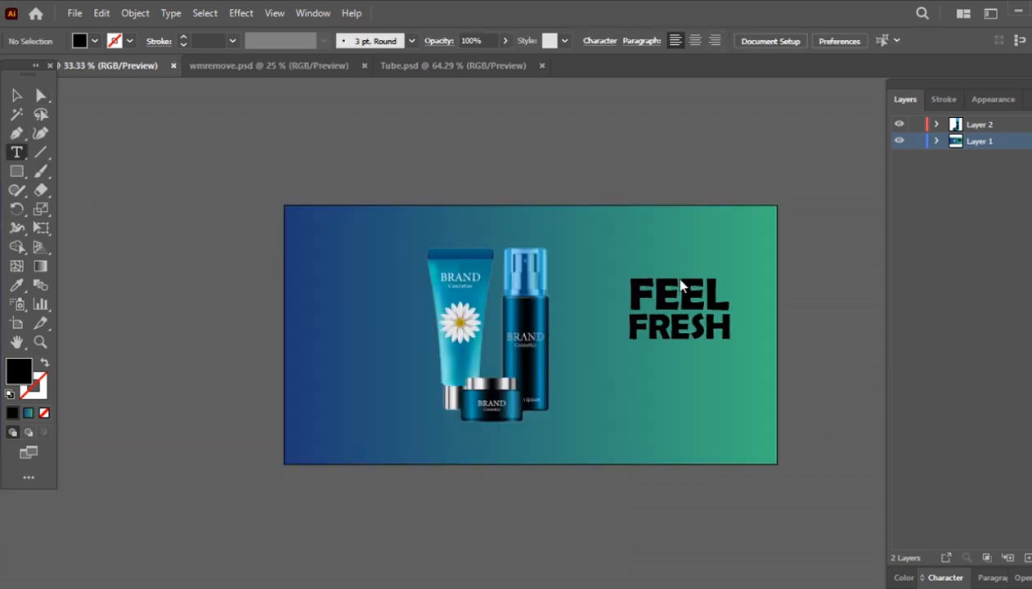
pyautogui.doubleClick(728, 303)
pyautogui.click(10, 395)
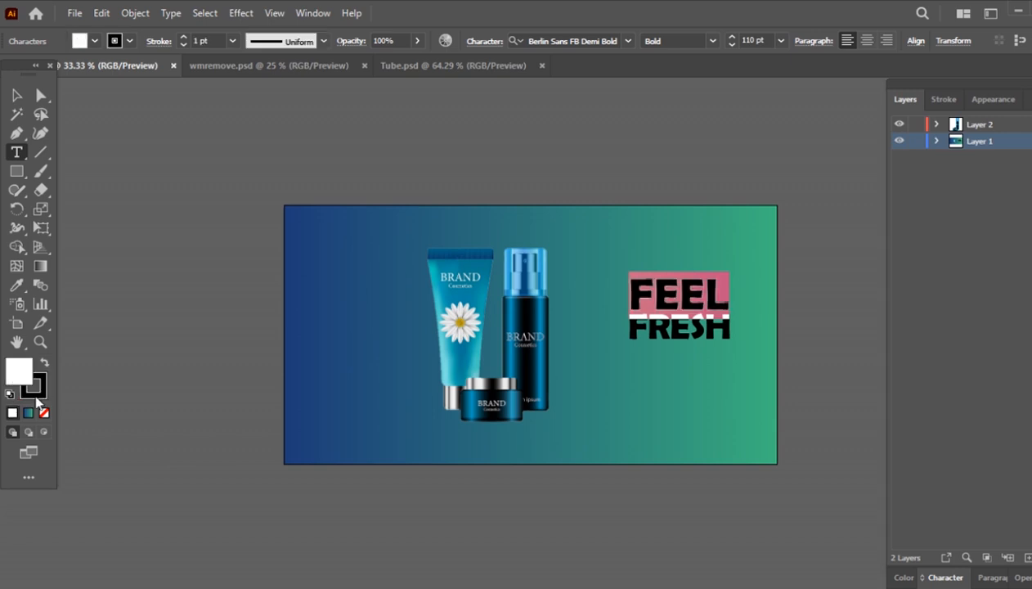
pyautogui.click(37, 394)
pyautogui.click(45, 413)
pyautogui.keyDown('ctrl'); pyautogui.click(822, 378); pyautogui.keyUp('ctrl')
# - Add a third text "LONG" just below FRESH
pyautogui.hotkey('ctrl', '+')
pyautogui.click(489, 386)
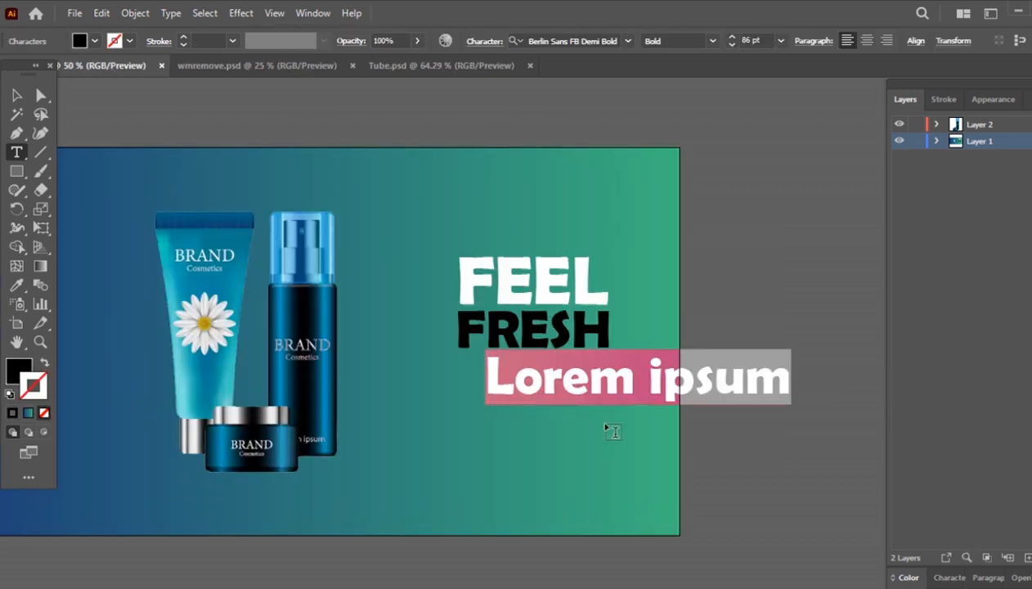
pyautogui.write('LONG')
# - Try the Brush Script MT Italic and Rage Italic fonts on the LONG text
pyautogui.hotkey('ctrl', 'a')
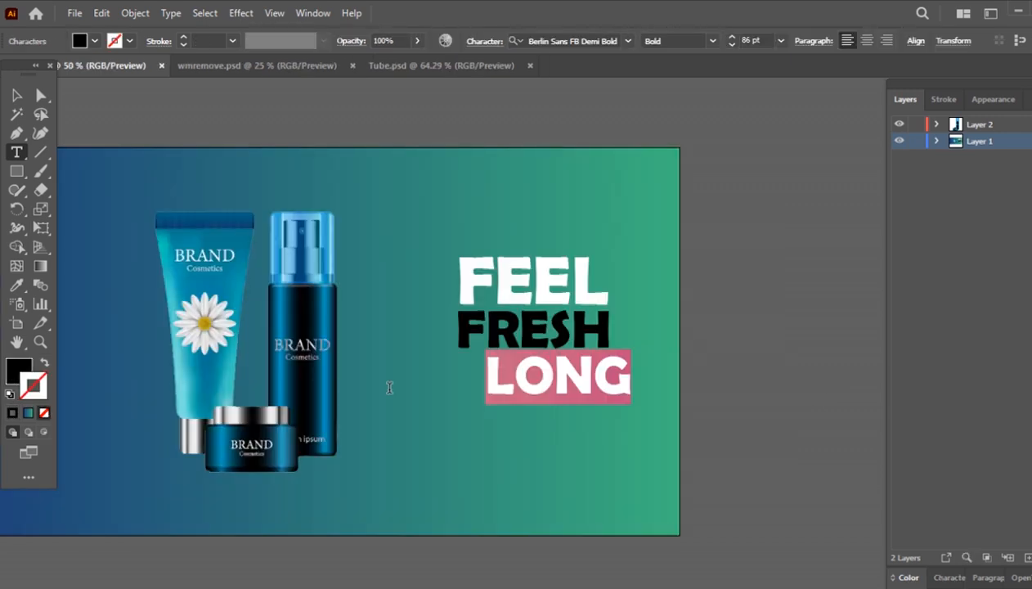
pyautogui.click(628, 41)
pyautogui.scroll(-15, 761, 409)
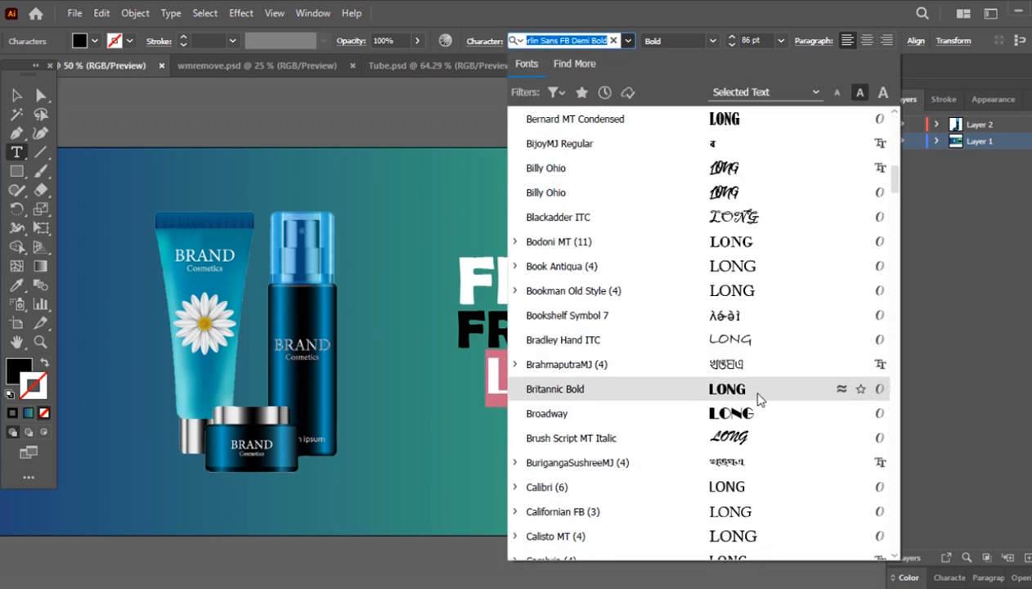
pyautogui.click(735, 287)
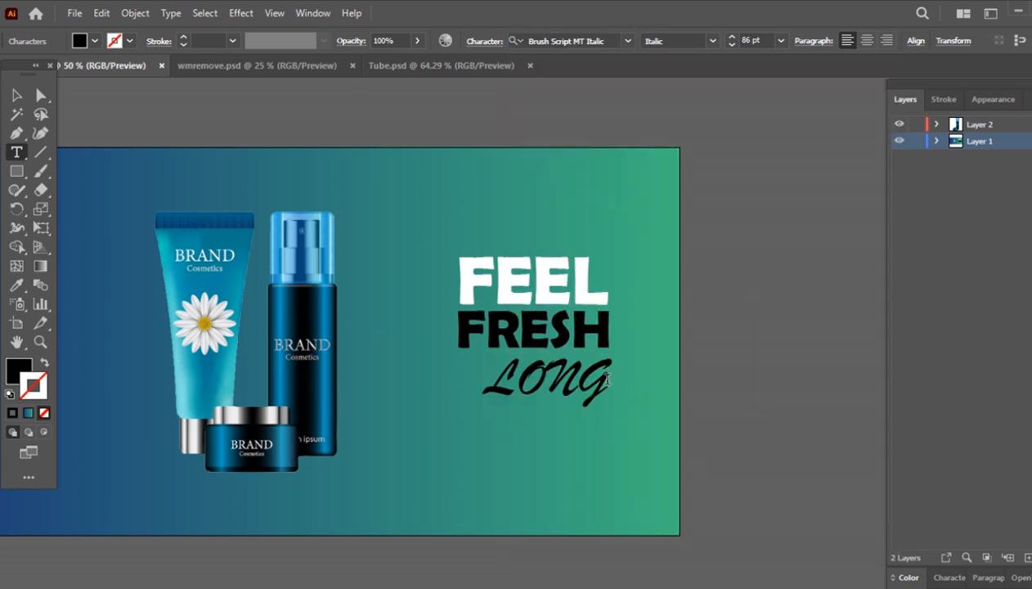
pyautogui.click(627, 43)
pyautogui.scroll(-20, 773, 376)
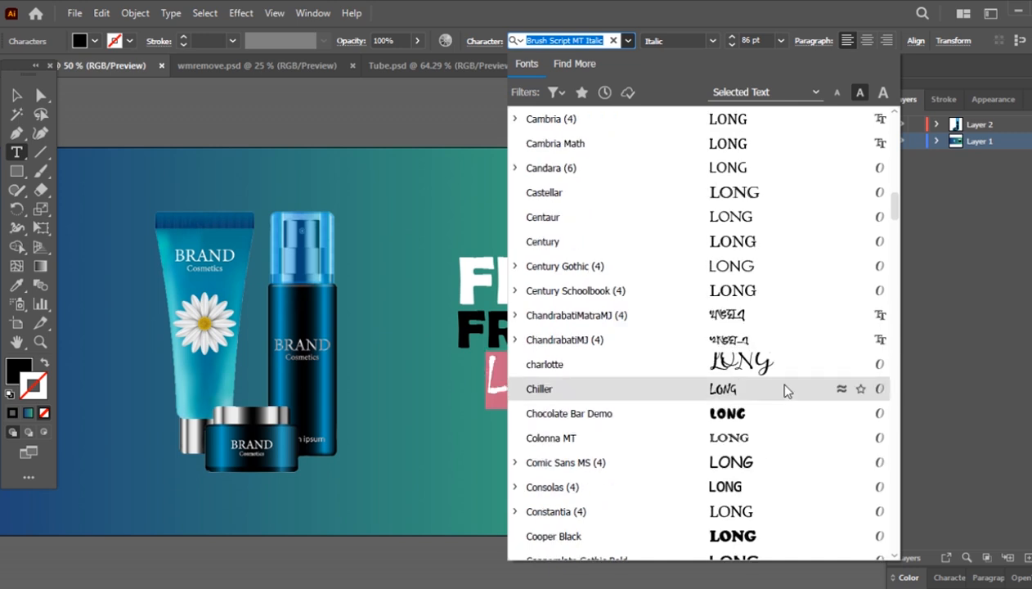
pyautogui.scroll(-20, 790, 387)
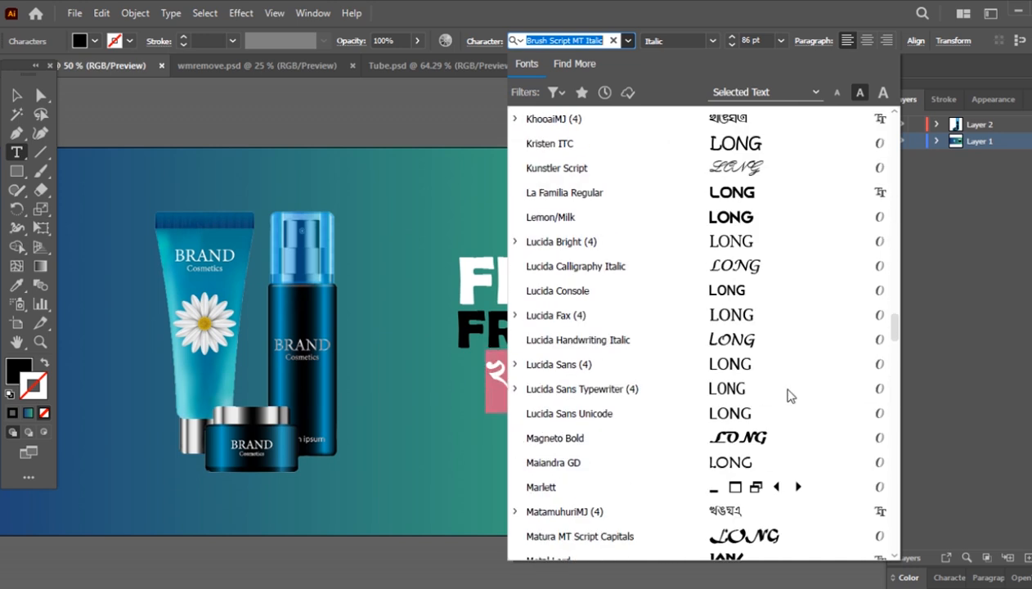
pyautogui.scroll(-15, 817, 368)
pyautogui.click(769, 364)
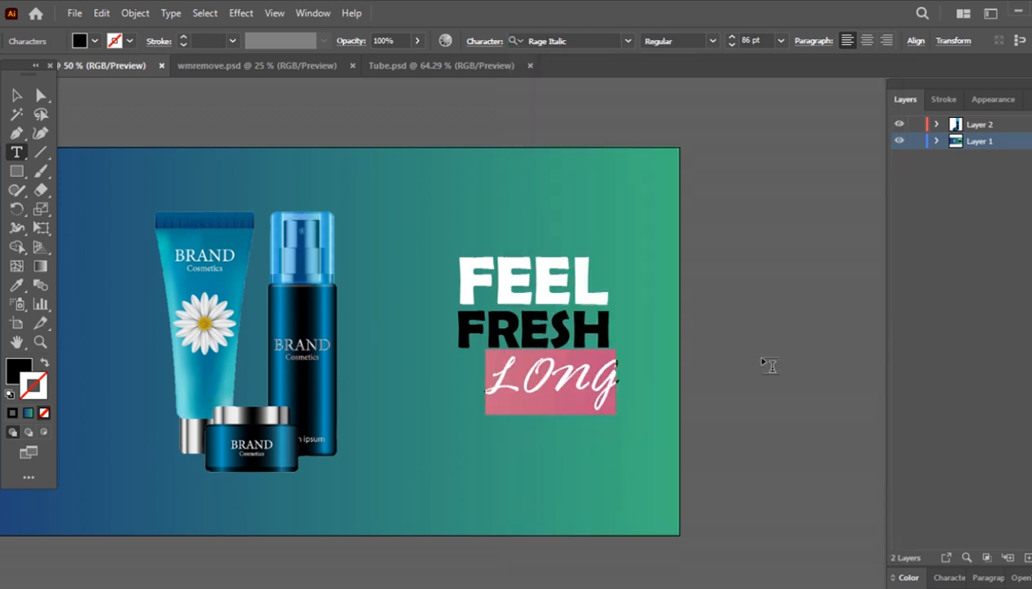
# - Set the LONG text's font to Road Rage
pyautogui.click(628, 41)
pyautogui.scroll(-20, 761, 368)
pyautogui.scroll(-4, 759, 370)
pyautogui.moveTo(899, 314); pyautogui.dragTo(899, 409)
pyautogui.click(752, 276)
pyautogui.click(600, 390)
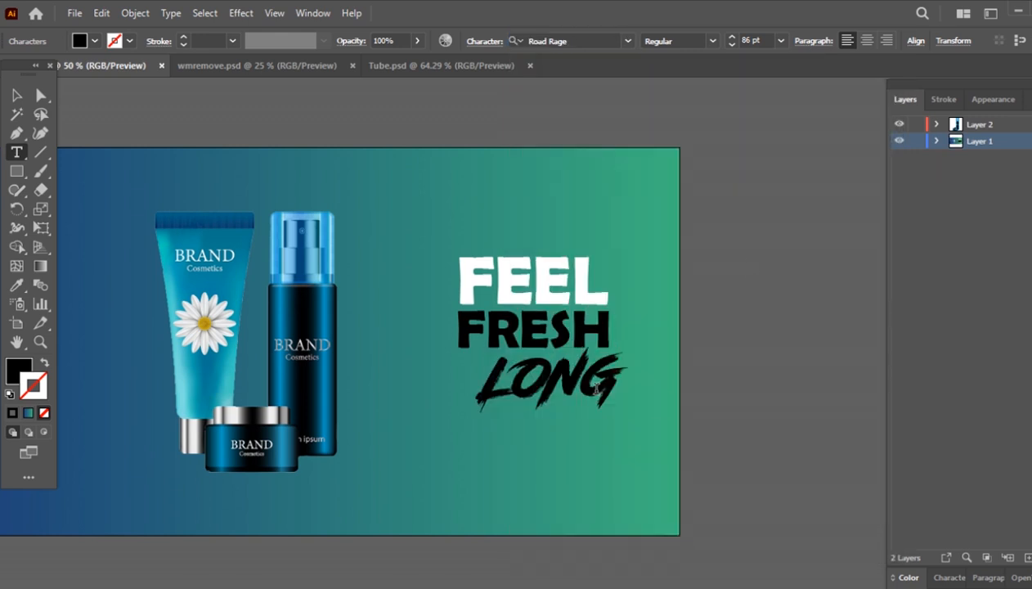
# - Reduce the LONG text's size slightly and shift it right beneath FRESH
pyautogui.moveTo(618, 381); pyautogui.dragTo(490, 380)
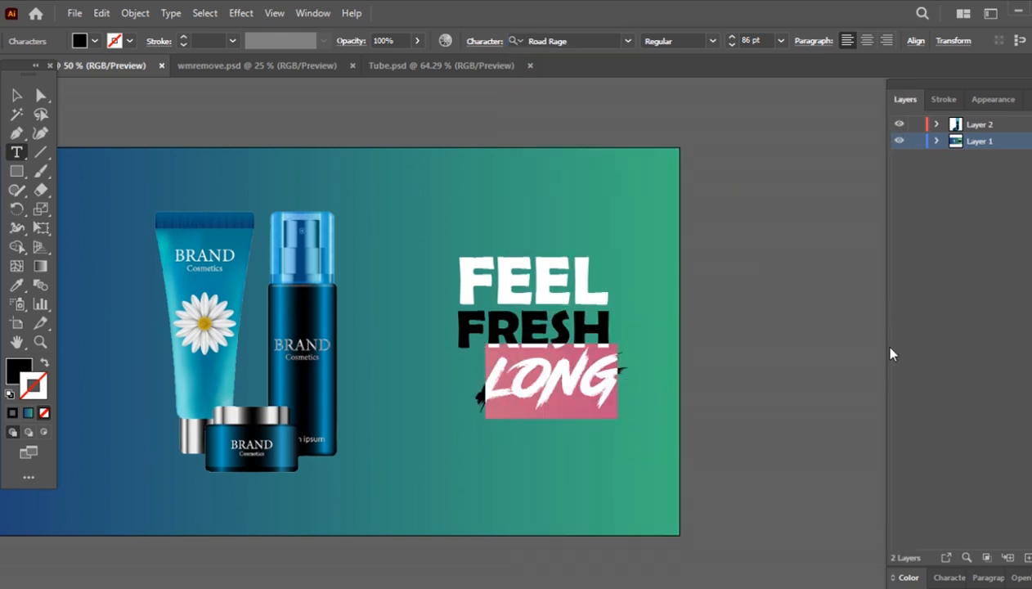
pyautogui.hotkey('ctrl', 'shift', ',')
pyautogui.hotkey('ctrl', 'shift', ',')
pyautogui.hotkey('ctrl', 'shift', ',')
pyautogui.hotkey('ctrl', 'shift', ',')
pyautogui.moveTo(595, 392); pyautogui.dragTo(611, 390)
# - Try rotating the LONG text counter-clockwise and moving it further right, and undo both changes
pyautogui.click(17, 95)
pyautogui.moveTo(636, 341); pyautogui.dragTo(630, 317)
pyautogui.click(708, 399)
pyautogui.moveTo(592, 382); pyautogui.dragTo(624, 388)
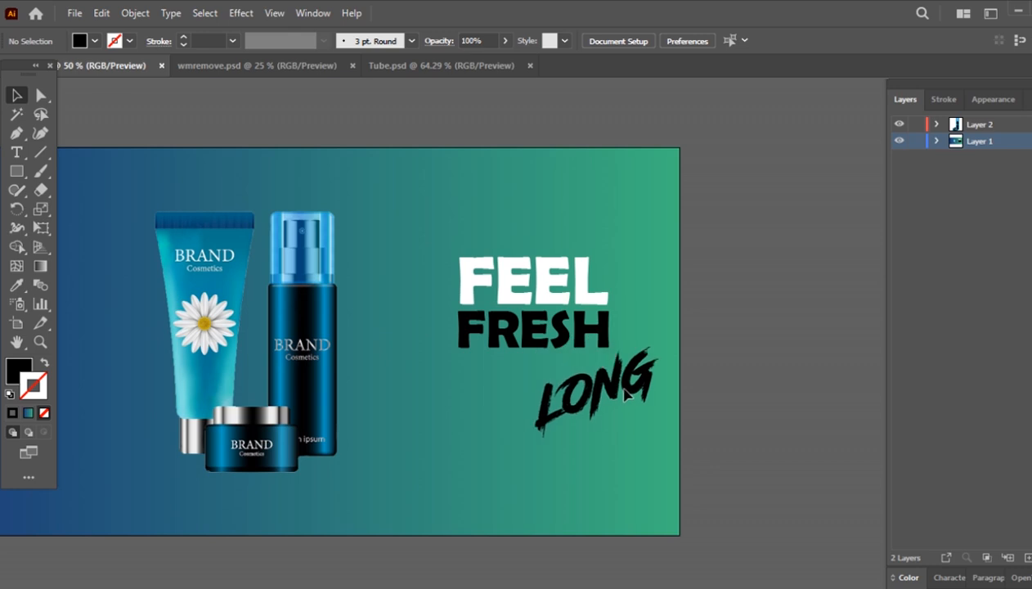
pyautogui.hotkey('ctrl', 'z')
pyautogui.hotkey('ctrl', 'z')
pyautogui.click(812, 423)
pyautogui.hotkey('ctrl', '-')
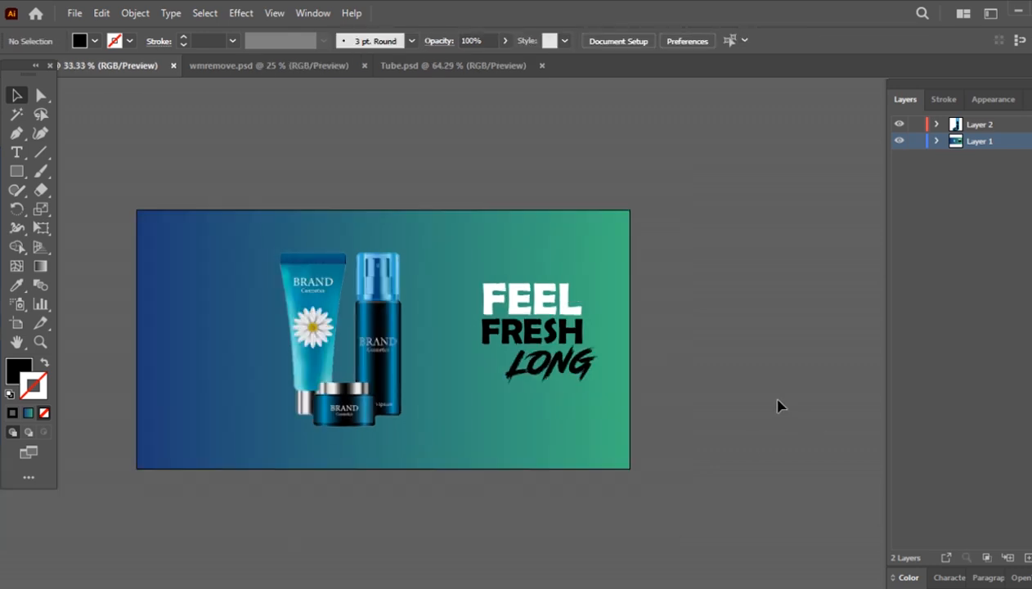
pyautogui.scroll(1, 441, 347)
pyautogui.moveTo(441, 348); pyautogui.dragTo(560, 343)
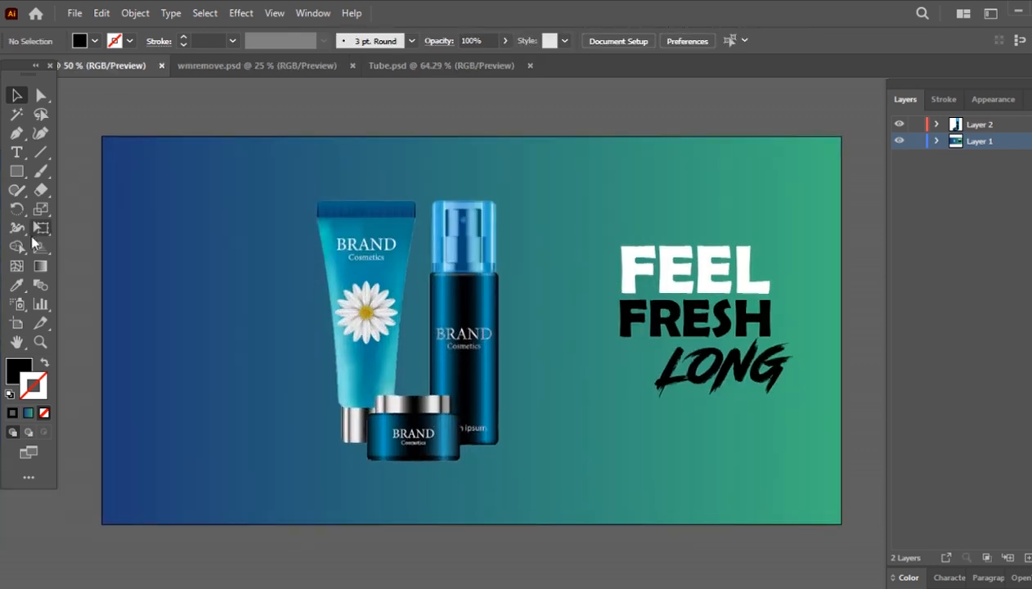
# - Add a black Road Rage text reading PROMO and SPECIAL on two lines over the product images
pyautogui.click(18, 153)
pyautogui.click(226, 404)
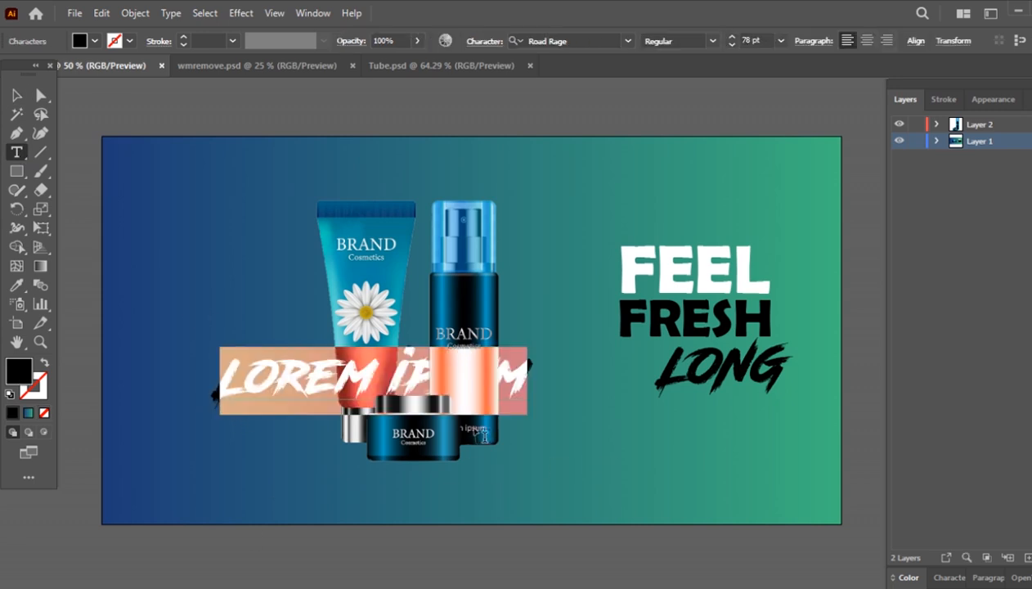
pyautogui.write('PROMO ')
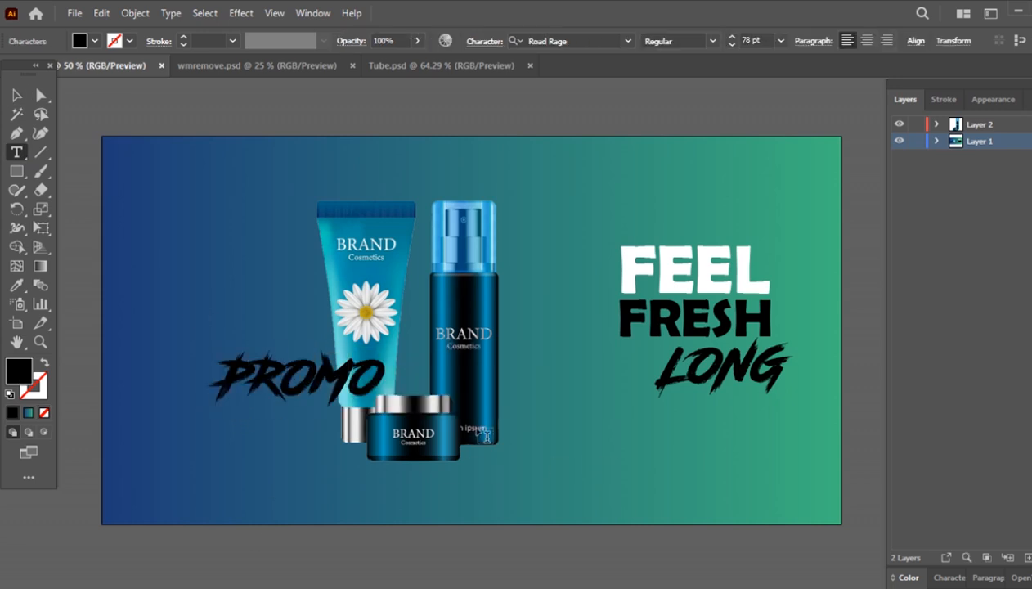
pyautogui.write('SPECIAL')
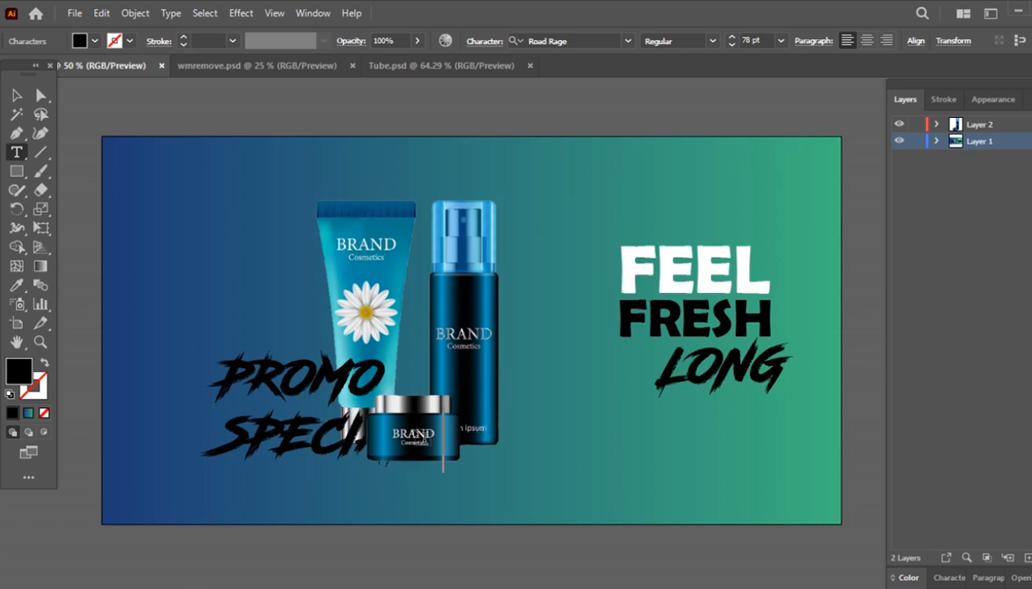
# - Scale the PROMO SPECIAL text down to about 40.28 pt and place it beside the tube near the banner's upper-left corner
pyautogui.click(16, 95)
pyautogui.moveTo(491, 472); pyautogui.dragTo(350, 411)
pyautogui.moveTo(288, 369); pyautogui.dragTo(229, 202)
# - Try the Arial Rounded MT Bold font on the whole PROMO SPECIAL text
pyautogui.doubleClick(229, 203)
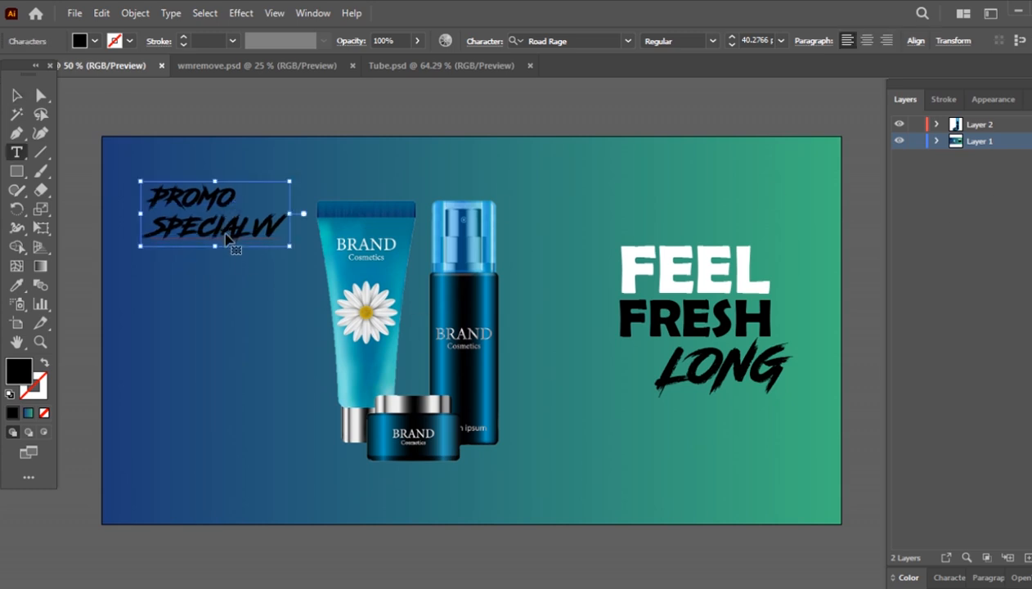
pyautogui.hotkey('ctrl', 'a')
pyautogui.click(628, 41)
pyautogui.scroll(-6, 735, 270)
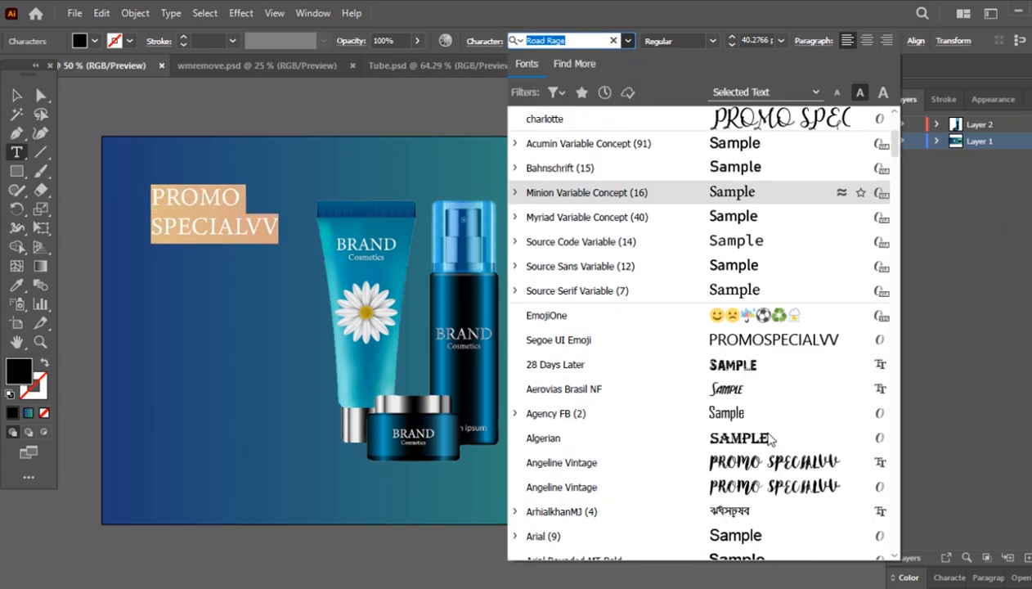
pyautogui.click(742, 342)
pyautogui.click(307, 264)
# - Set the PROMO SPECIAL text's fill to white with no stroke
pyautogui.moveTo(286, 225); pyautogui.dragTo(111, 176)
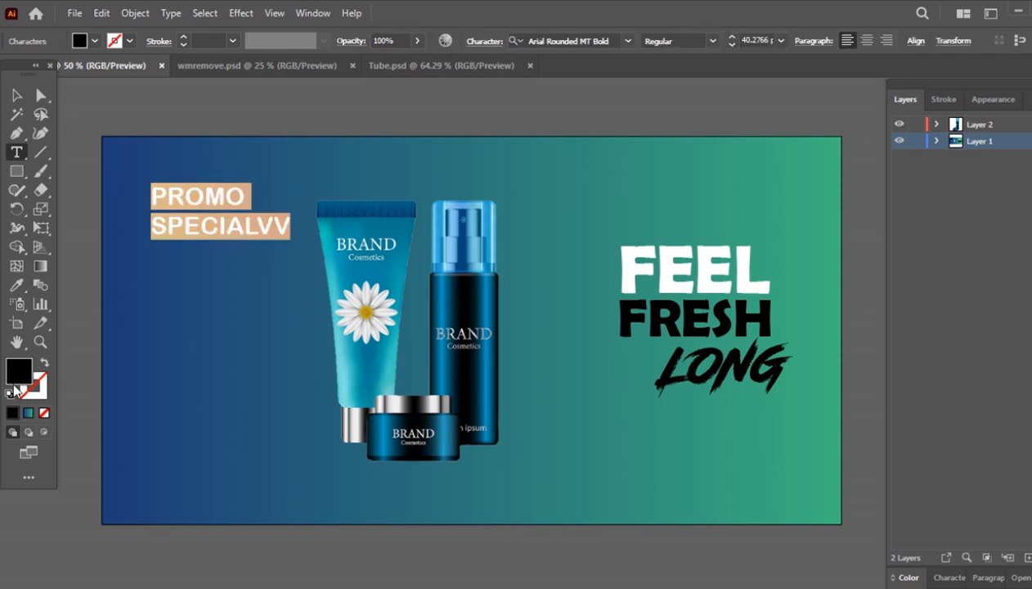
pyautogui.click(10, 393)
pyautogui.click(32, 391)
pyautogui.click(45, 413)
pyautogui.click(227, 225)
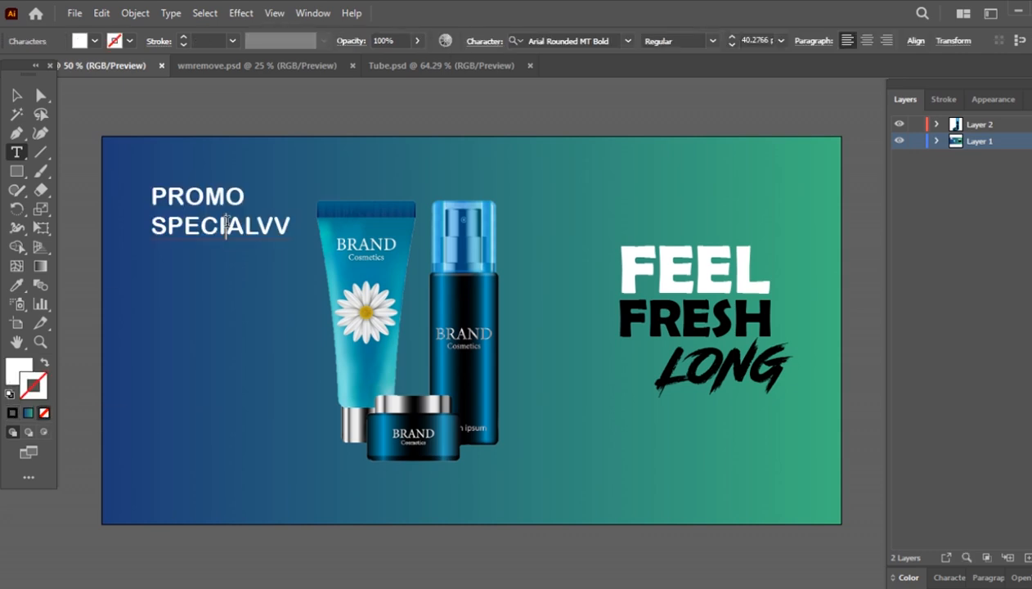
# - Set the PROMO SPECIAL text's font to Source Serif Variable
pyautogui.moveTo(285, 225); pyautogui.dragTo(123, 193)
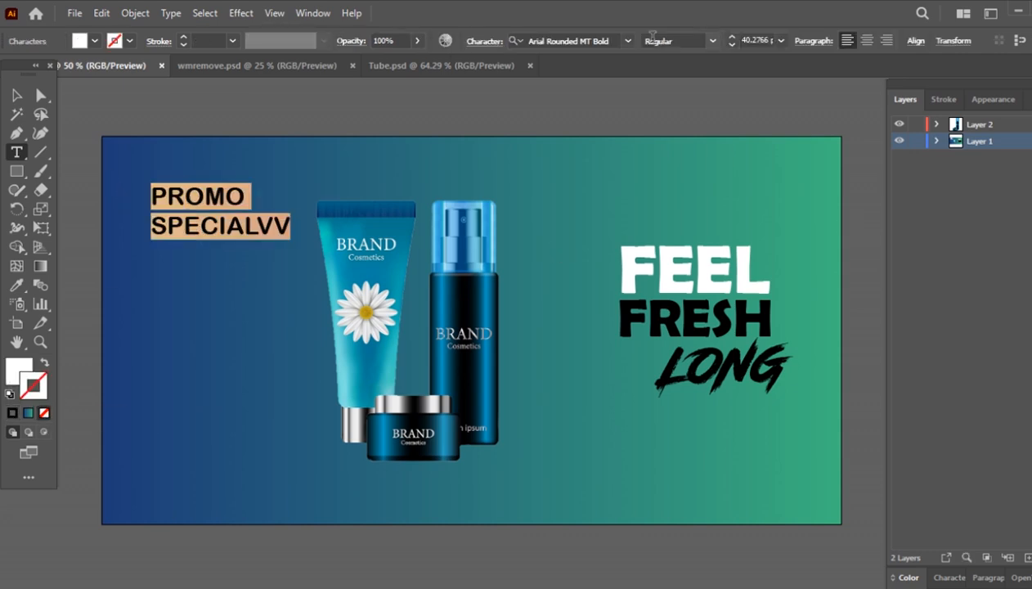
pyautogui.click(628, 40)
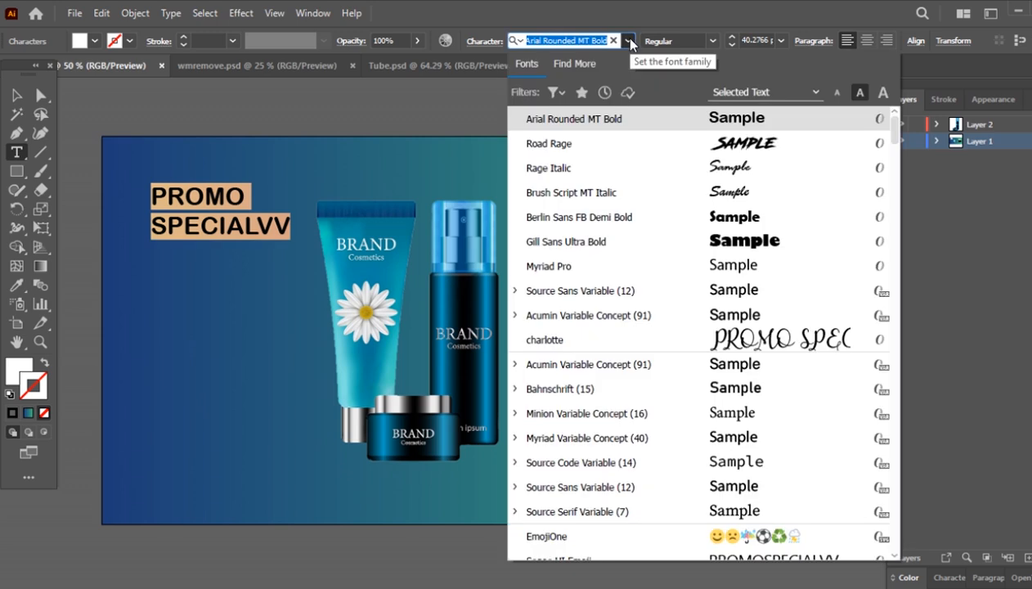
pyautogui.click(733, 513)
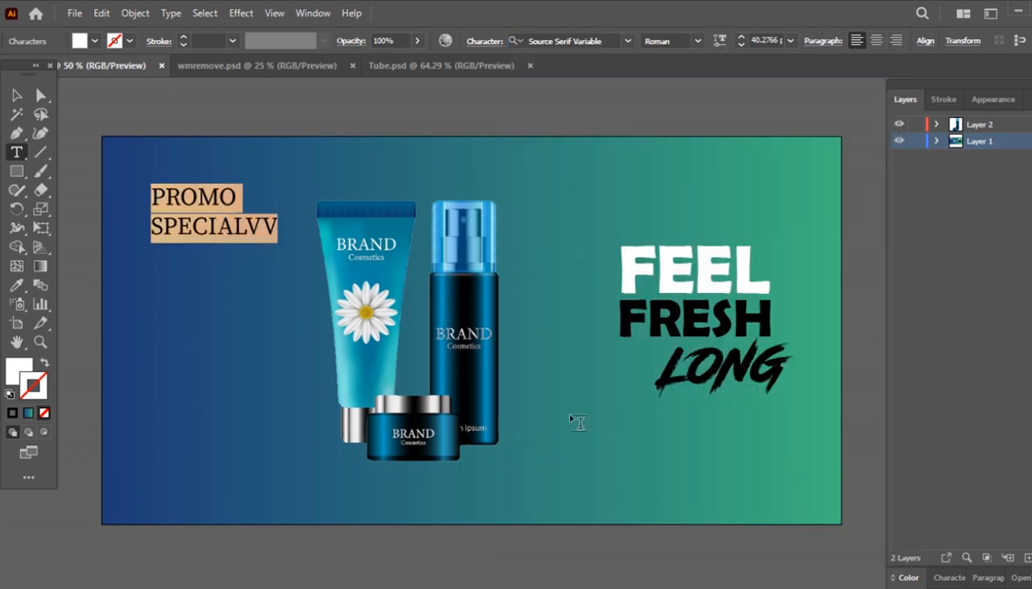
# - Delete the stray VV after SPECIAL and increase the PROMO line's font size to about 46.28 pt
pyautogui.click(245, 231)
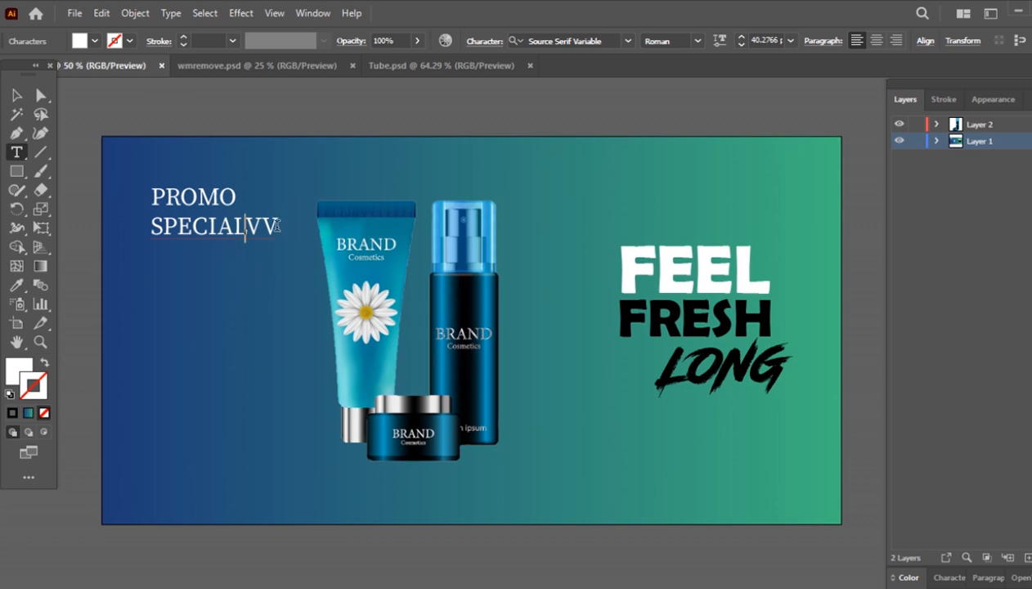
pyautogui.press('Delete')
pyautogui.press('Delete')
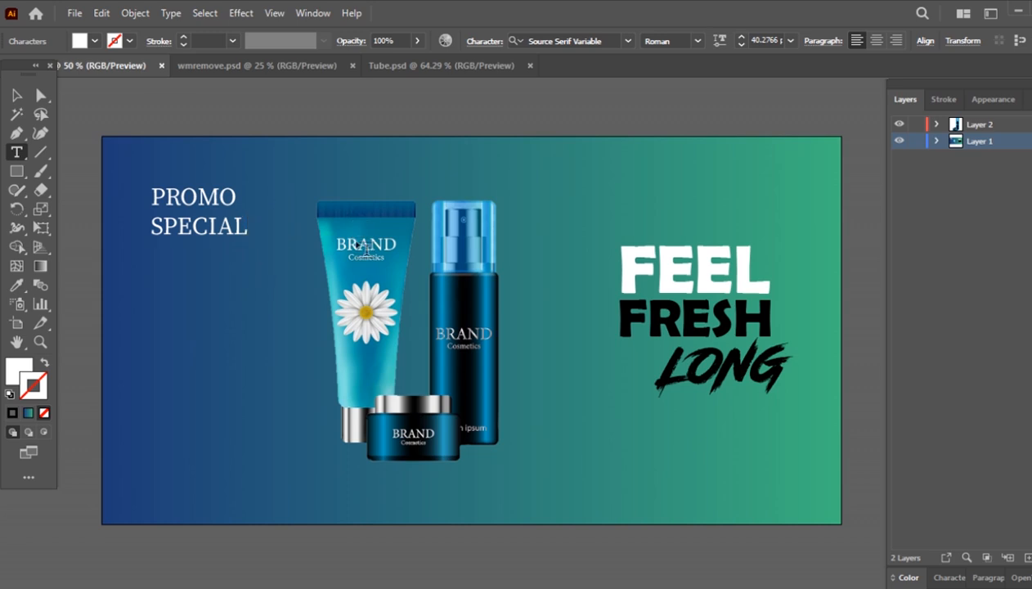
pyautogui.moveTo(250, 196); pyautogui.dragTo(140, 198)
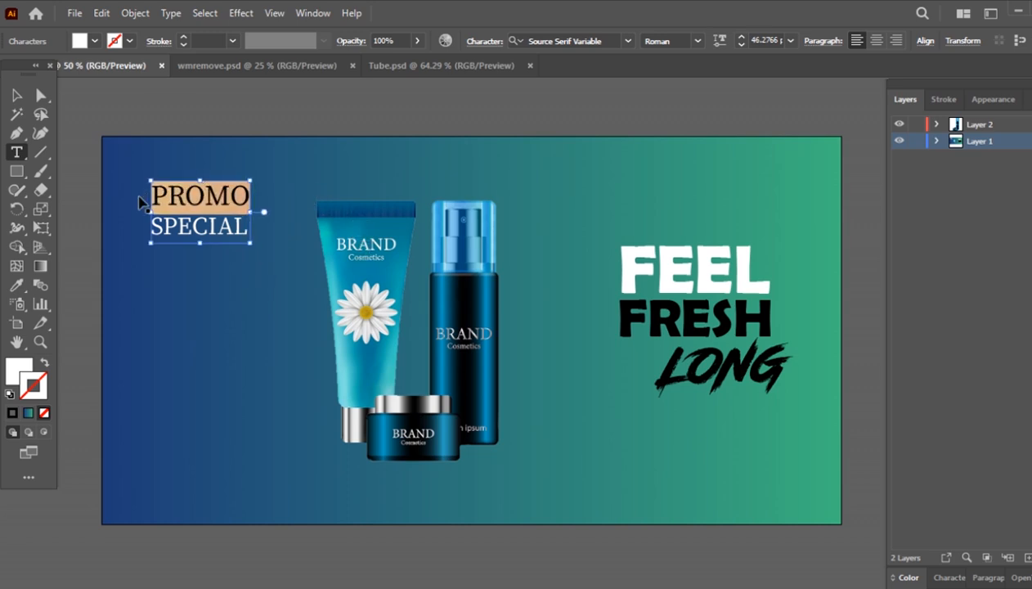
pyautogui.click(205, 199)
pyautogui.moveTo(248, 231); pyautogui.dragTo(141, 199)
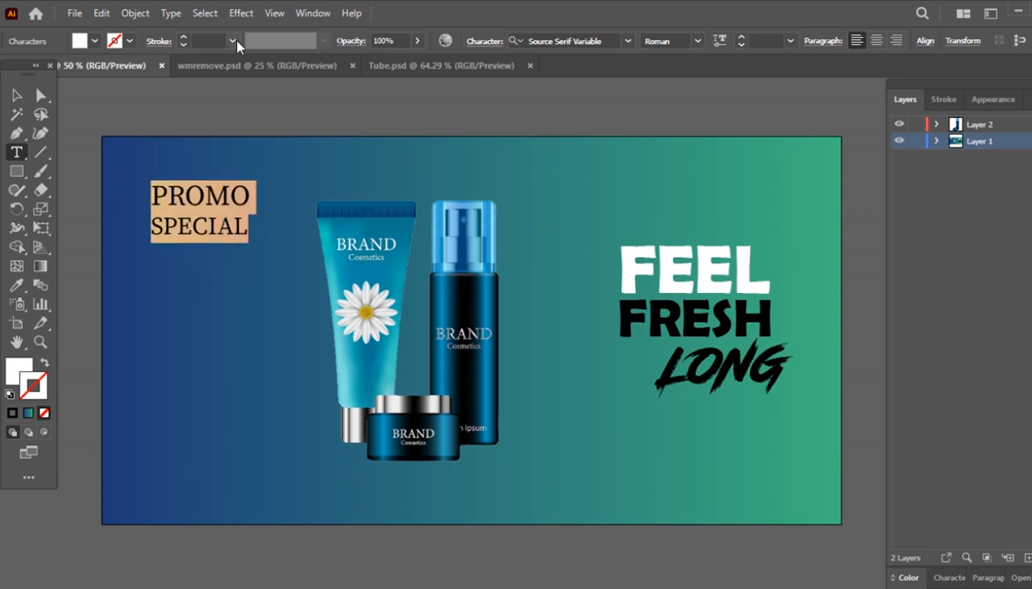
pyautogui.click(313, 14)
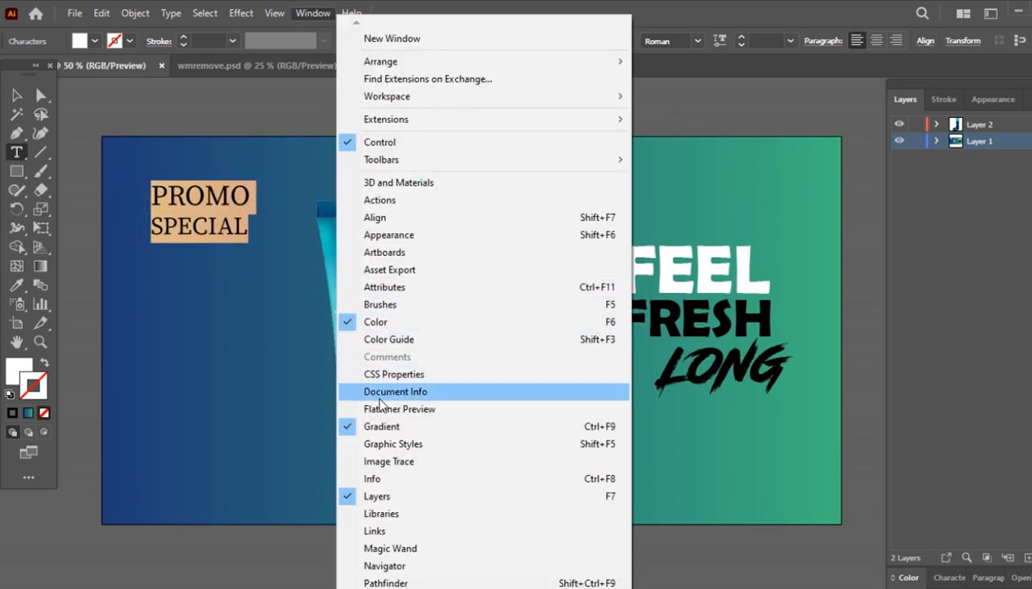
pyautogui.click(817, 133)
pyautogui.click(40, 95)
pyautogui.click(235, 201)
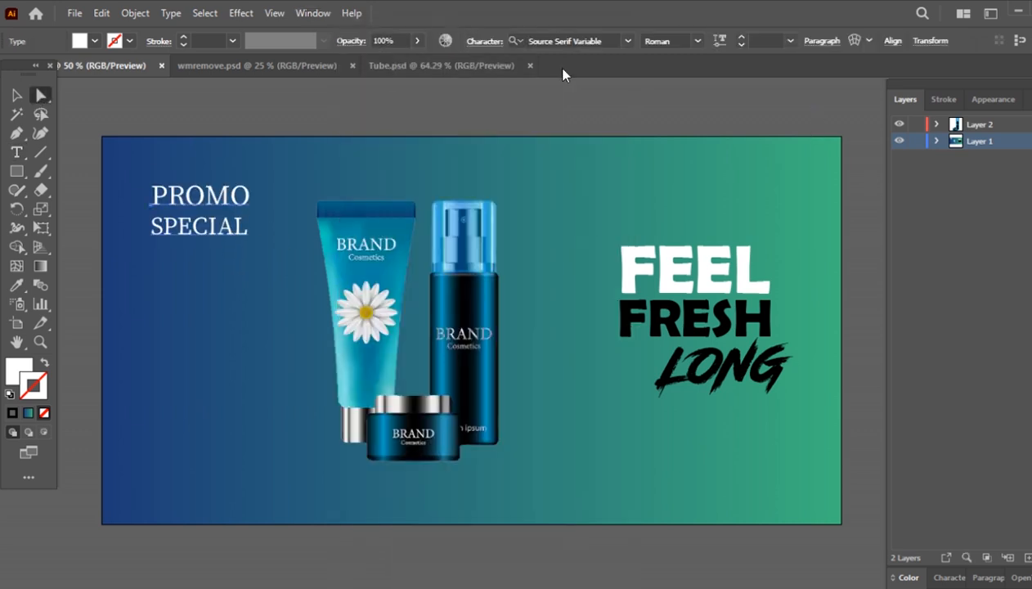
pyautogui.click(313, 13)
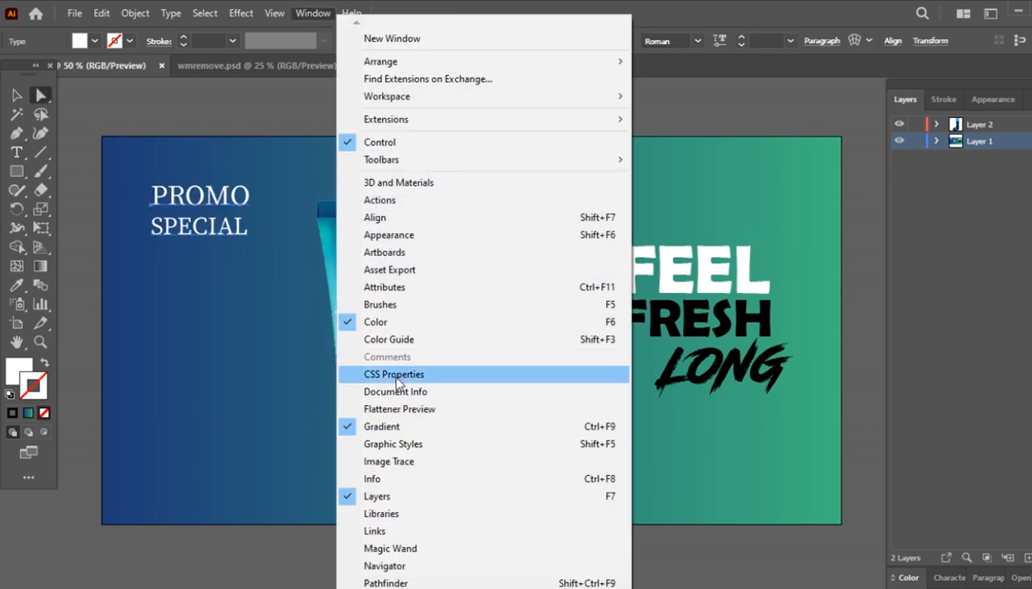
pyautogui.click(869, 202)
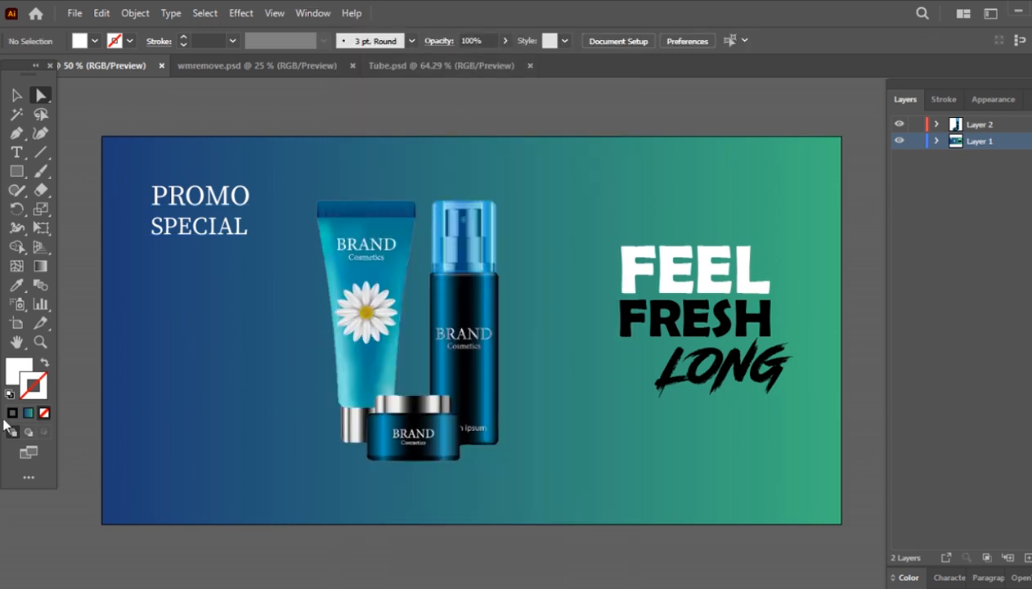
# - Add a 24 pt two-line tagline reading "Get Cashback for every maleup purchase" in the banner's lower-left area
pyautogui.press('t')
pyautogui.click(159, 418)
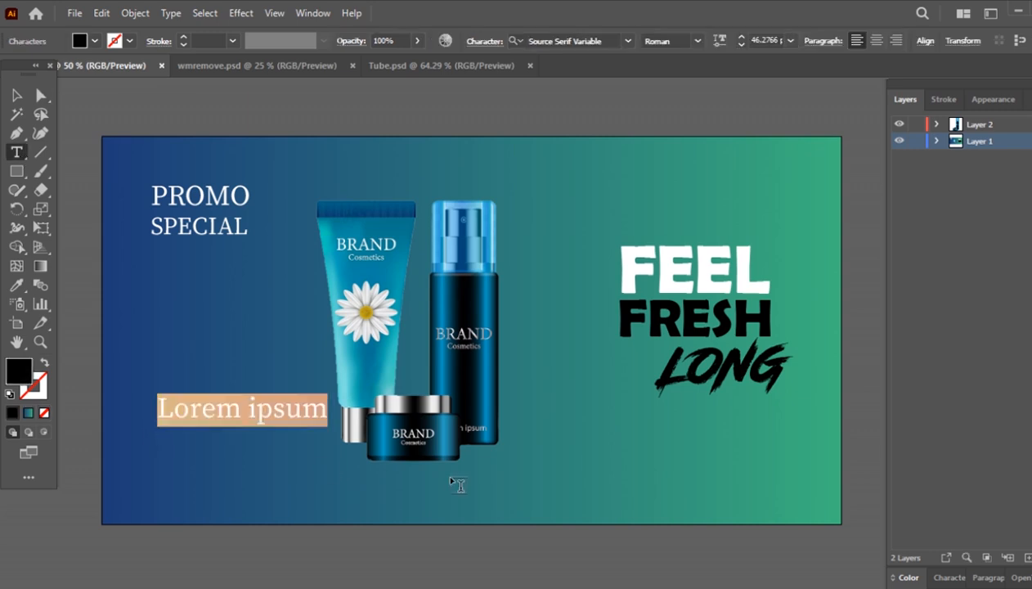
pyautogui.click(788, 40)
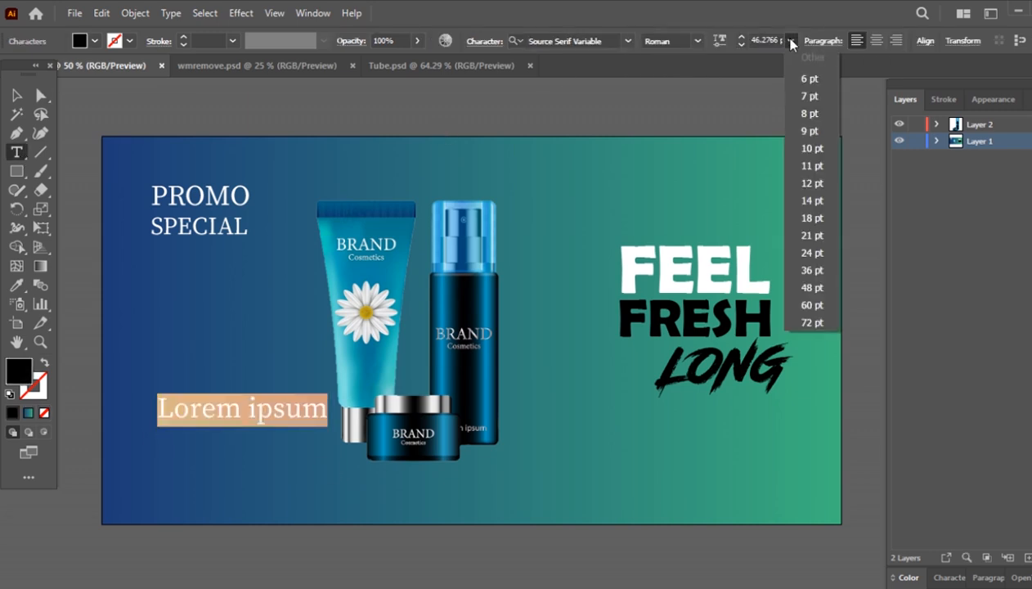
pyautogui.click(805, 216)
pyautogui.write('gET')
pyautogui.press('BackSpace')
pyautogui.press('BackSpace')
pyautogui.press('BackSpace')
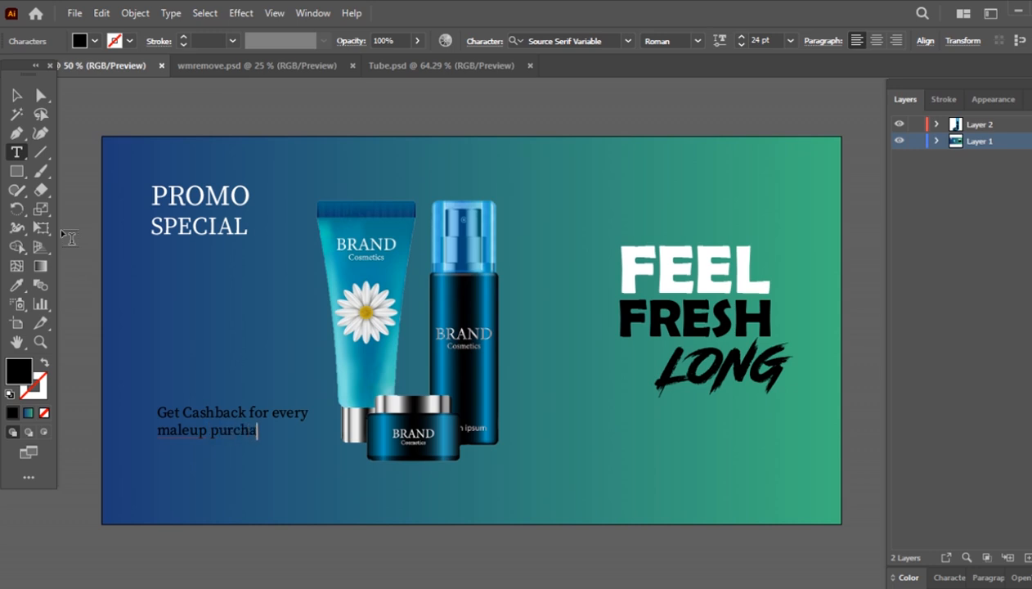
pyautogui.click(270, 431)
pyautogui.moveTo(269, 431); pyautogui.dragTo(141, 415)
# - Move the cashback tagline directly beneath PROMO SPECIAL and enlarge the heading, spacing the two texts without overlap
pyautogui.click(41, 95)
pyautogui.moveTo(233, 416); pyautogui.dragTo(74, 135)
pyautogui.click(17, 152)
pyautogui.click(16, 94)
pyautogui.moveTo(255, 176); pyautogui.dragTo(293, 167)
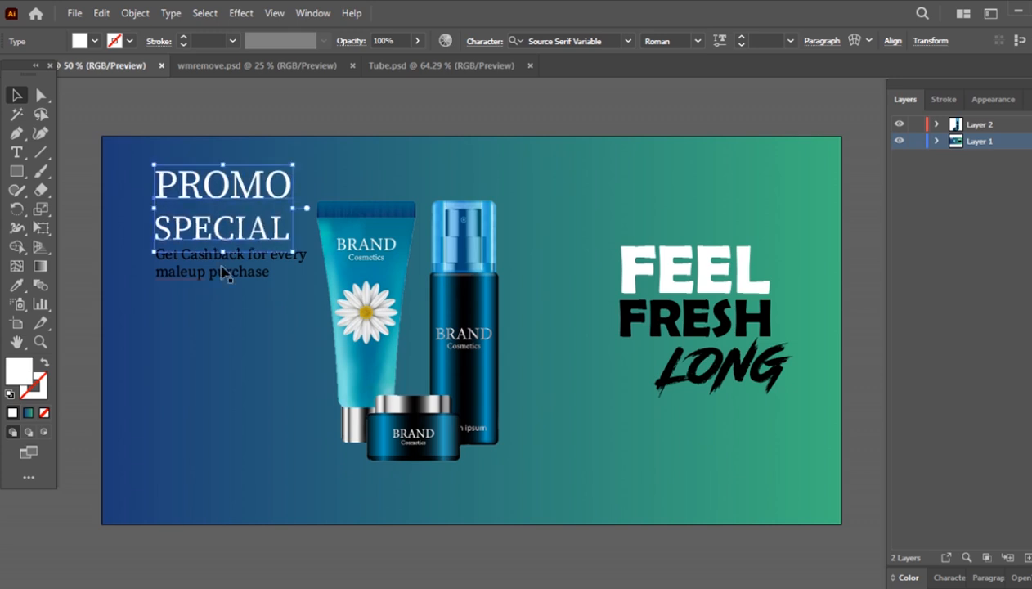
pyautogui.moveTo(221, 267); pyautogui.dragTo(222, 290)
pyautogui.moveTo(224, 232); pyautogui.dragTo(224, 255)
# - Reduce the cashback tagline's font size to 20 pt
pyautogui.click(208, 297)
pyautogui.press('t')
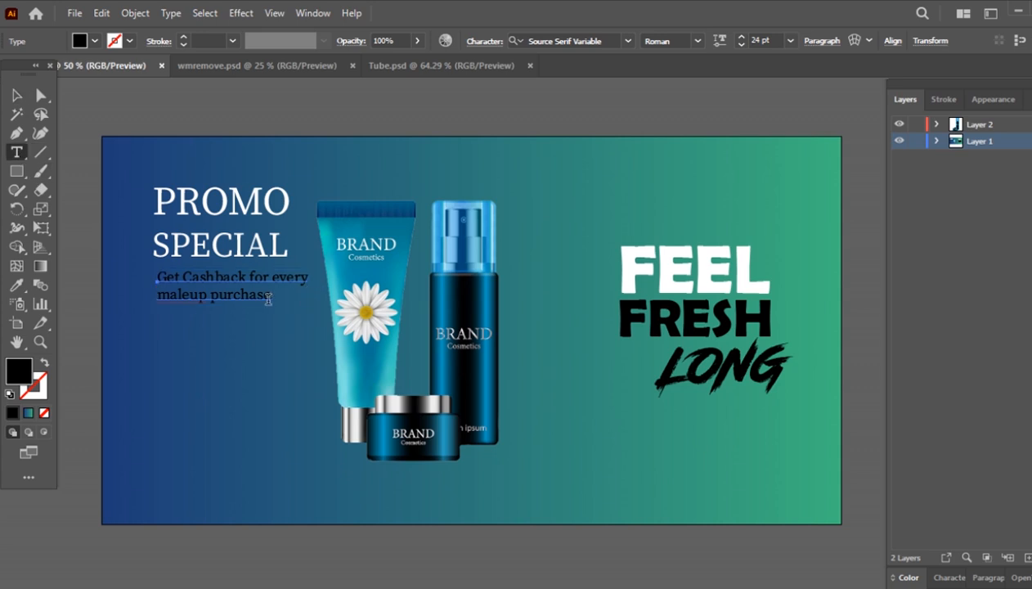
pyautogui.moveTo(269, 296); pyautogui.dragTo(108, 254)
pyautogui.hotkey('ctrl', 'shift', '.')
pyautogui.hotkey('ctrl', 'shift', ',')
pyautogui.hotkey('ctrl', 'shift', ',')
pyautogui.hotkey('ctrl', 'shift', ',')
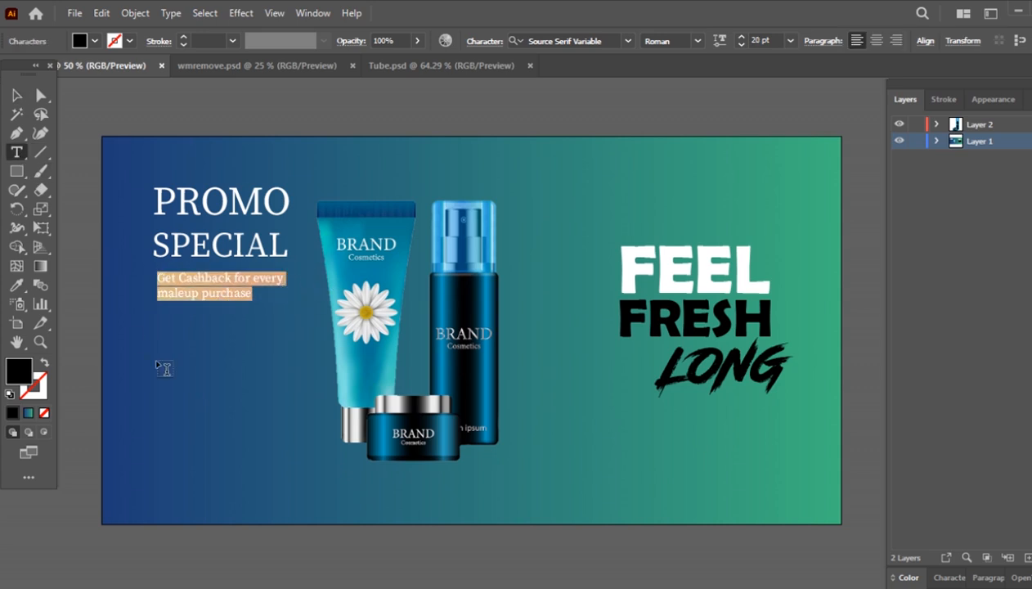
# - Line the tagline up with the heading's left edge and scale it up to about 21.09 pt
pyautogui.press('Escape')
pyautogui.click(229, 284)
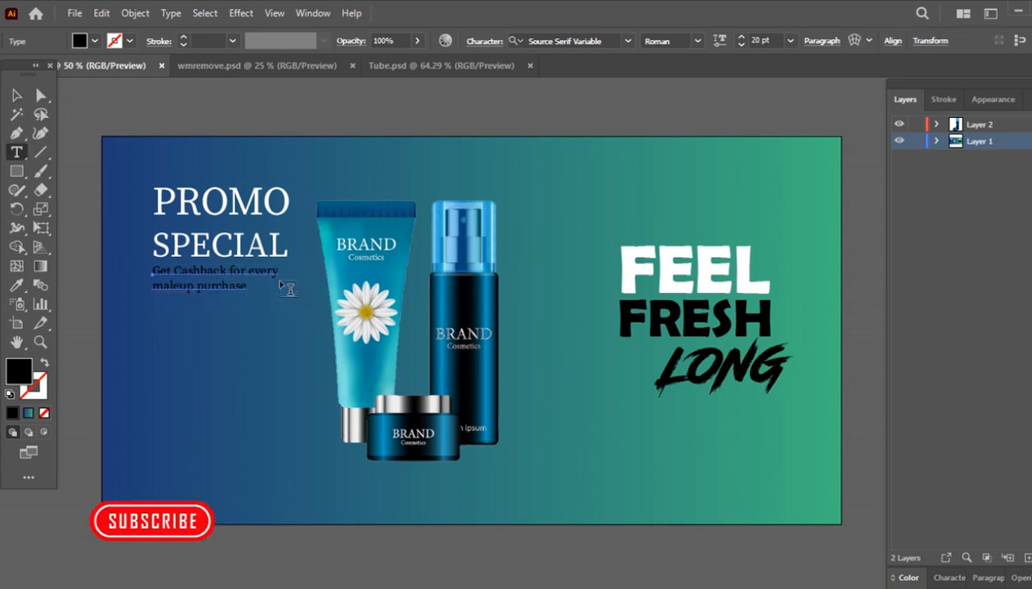
pyautogui.press('Escape')
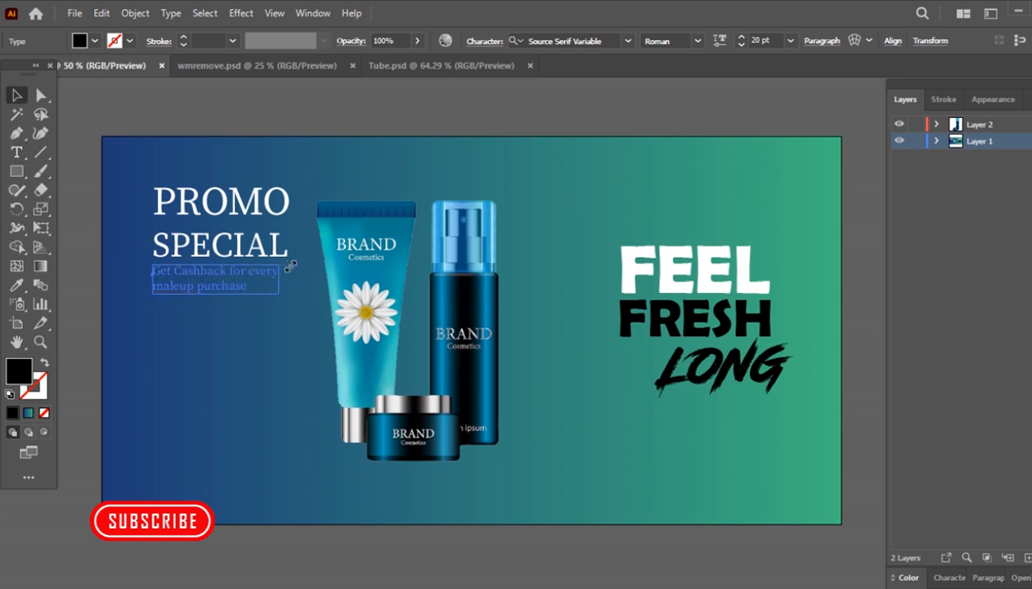
pyautogui.click(242, 281)
pyautogui.click(244, 283)
# - Change the cashback tagline's fill colour to a light blue
pyautogui.press('t')
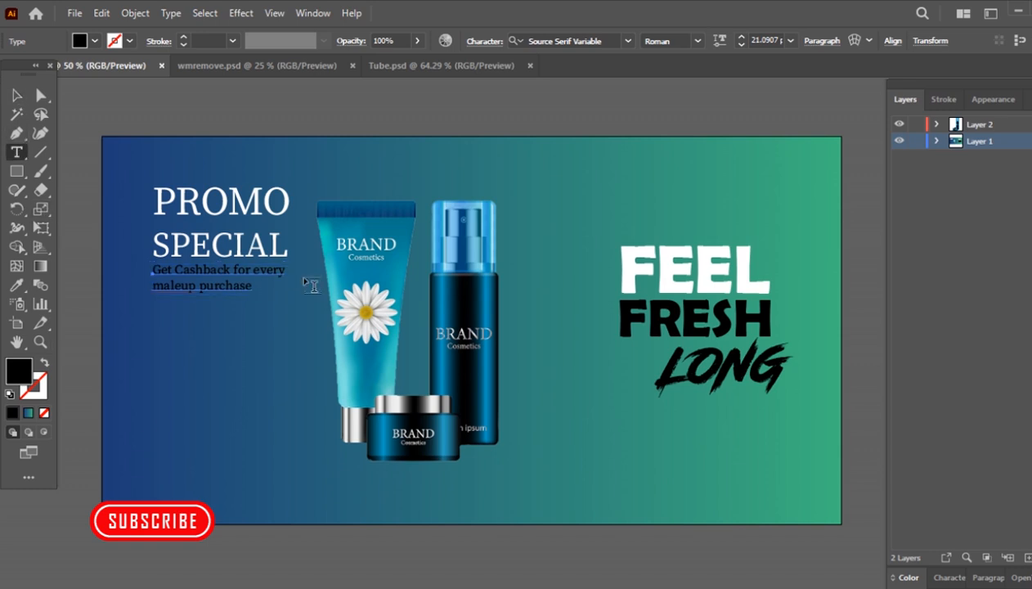
pyautogui.click(252, 287)
pyautogui.hotkey('ctrl', 'a')
pyautogui.doubleClick(18, 370)
pyautogui.click(862, 301)
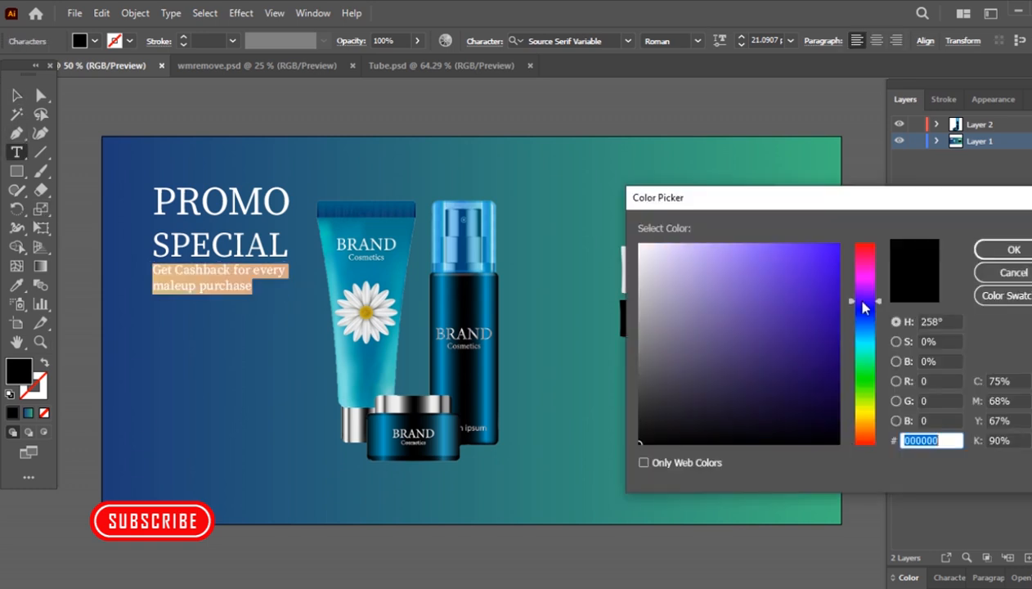
pyautogui.click(721, 242)
pyautogui.click(1013, 249)
pyautogui.press('Escape')
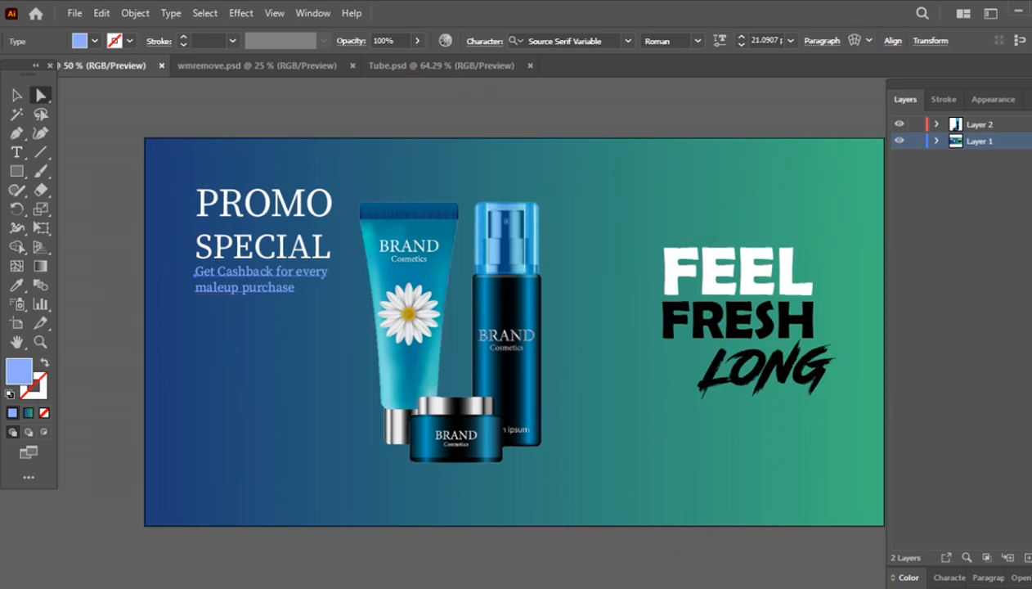
# - Open the Untitled-1 Illustrator file from New Volume (D:)
pyautogui.hotkey('ctrl', 'o')
pyautogui.click(82, 388)
pyautogui.scroll(-1, 403, 311)
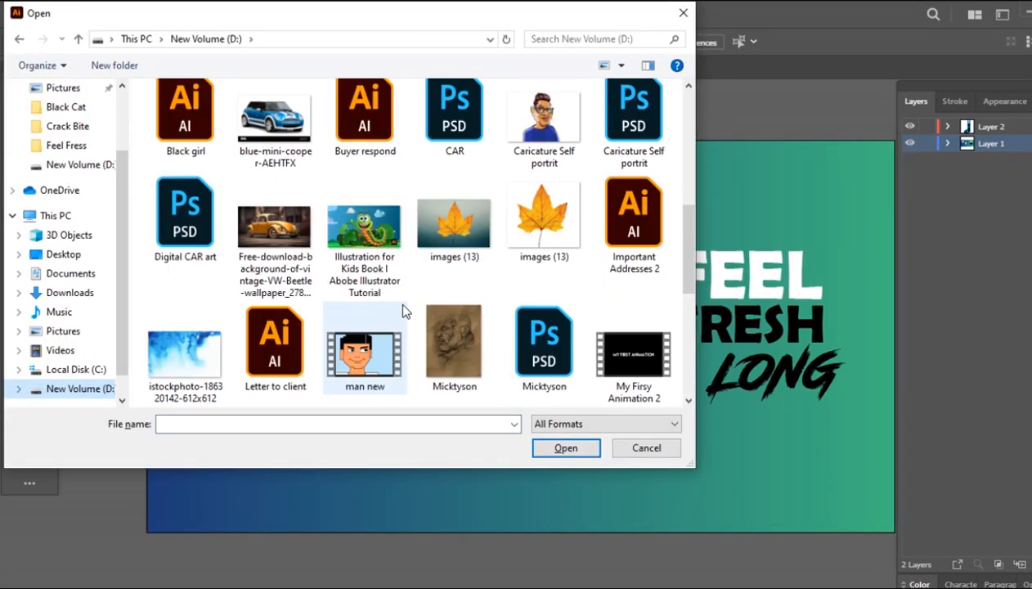
pyautogui.scroll(-6, 402, 311)
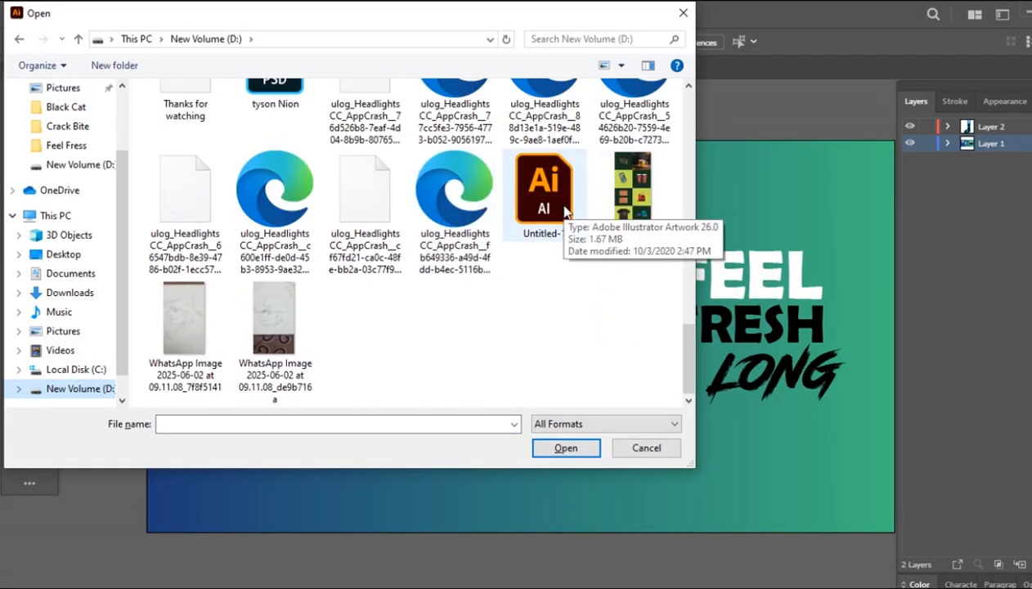
pyautogui.doubleClick(564, 211)
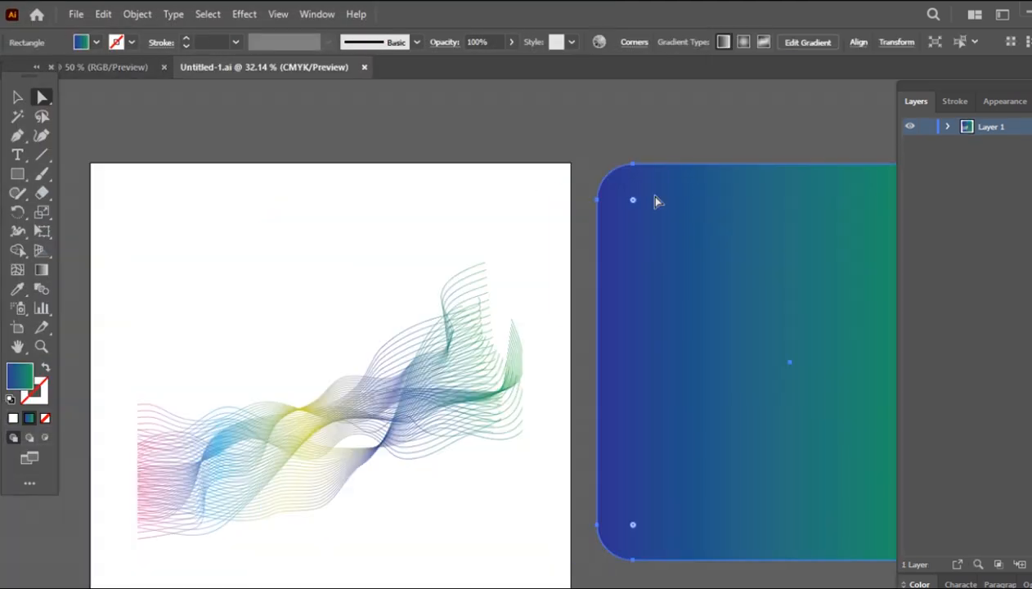
# - Bring the multicolour wave-line artwork into the banner document and undo moving its layer below Layer 1
pyautogui.press('v')
pyautogui.moveTo(359, 241); pyautogui.dragTo(453, 558)
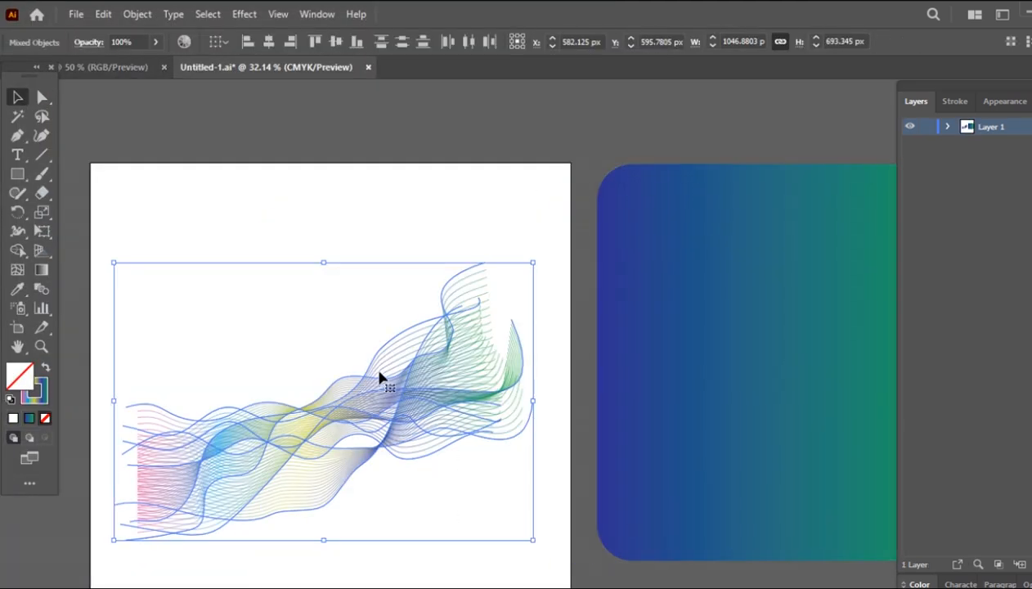
pyautogui.moveTo(379, 373); pyautogui.dragTo(145, 69)
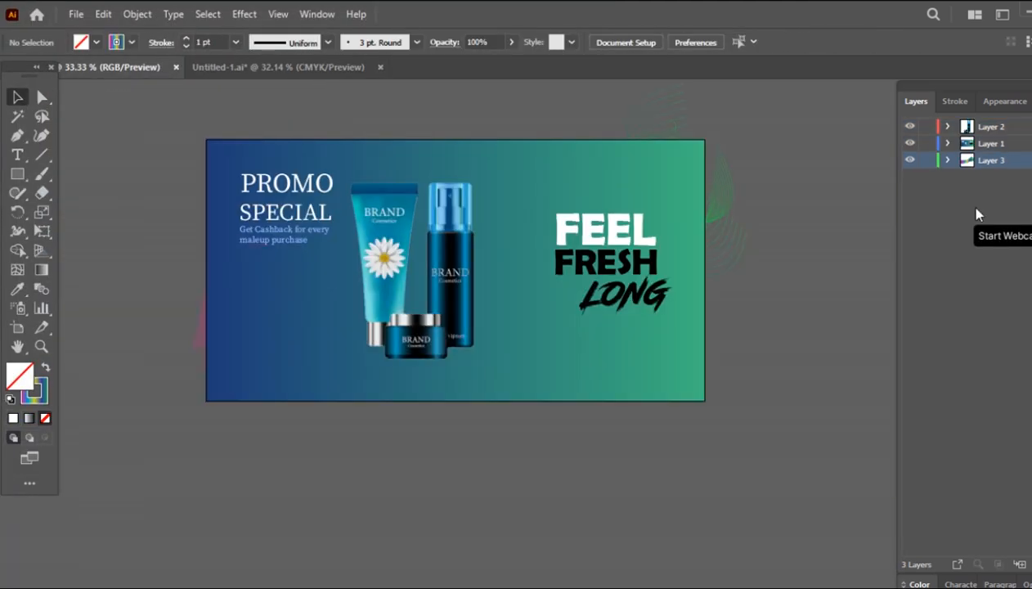
pyautogui.hotkey('ctrl', 'z')
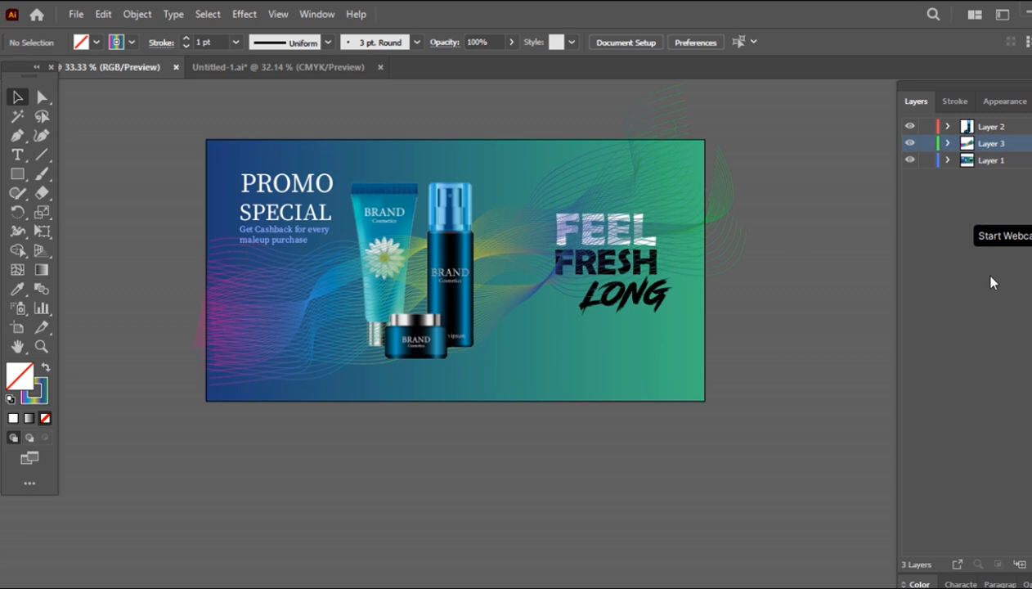
# - Hide the wave lines on Layer 3 and add a new layer directly above it for the FEEL text
pyautogui.click(973, 162)
pyautogui.hotkey('ctrl', '+')
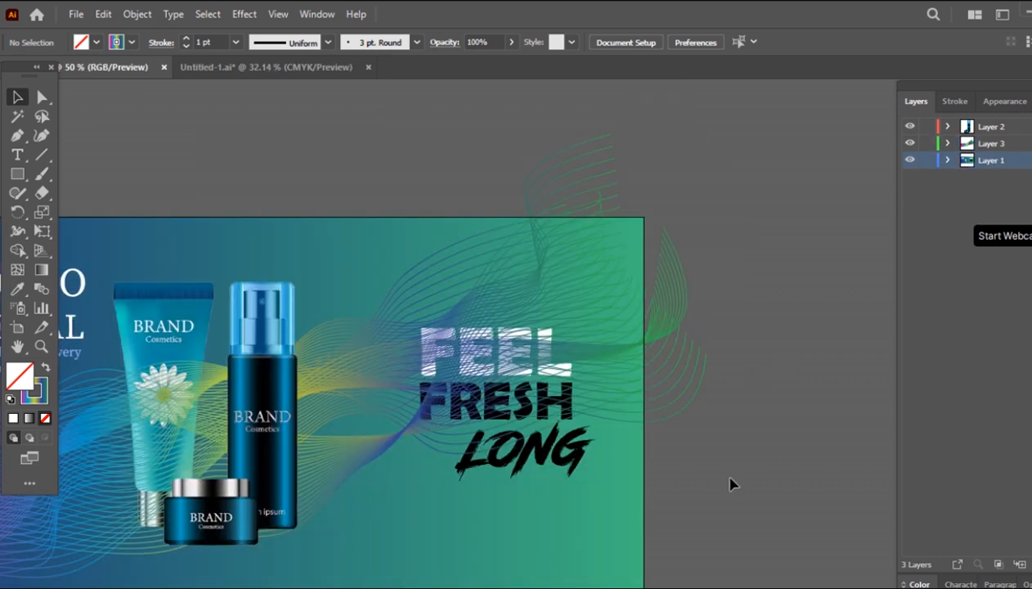
pyautogui.click(909, 143)
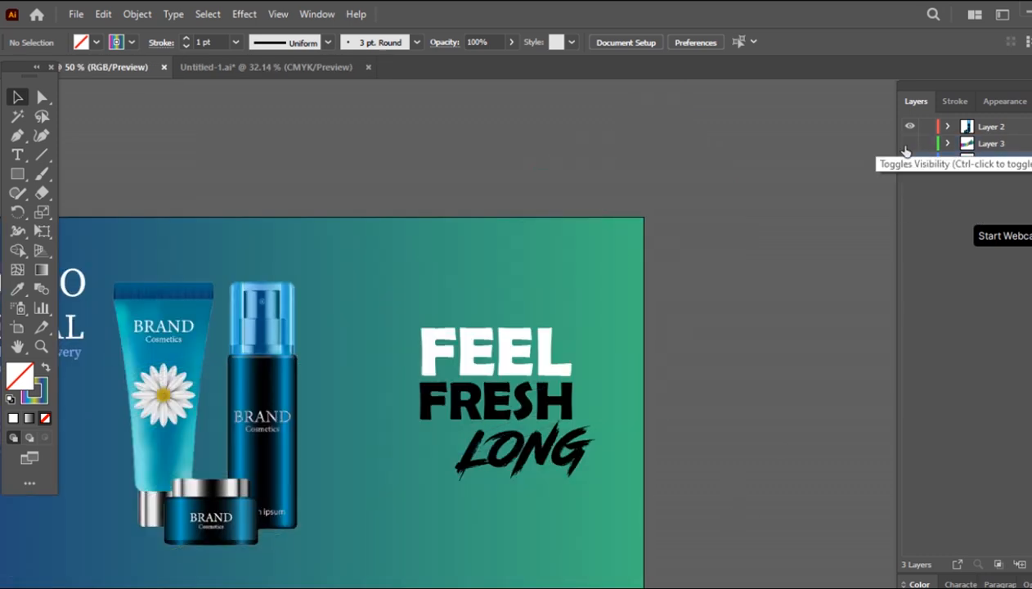
pyautogui.click(557, 381)
pyautogui.click(554, 372)
pyautogui.click(554, 373)
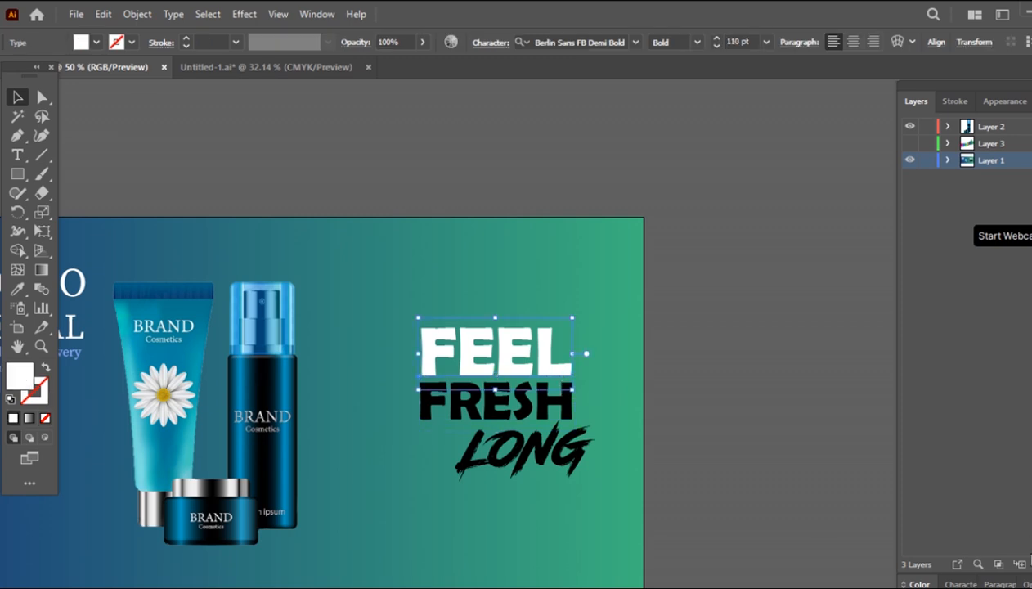
pyautogui.hotkey('ctrl', 'l')
pyautogui.moveTo(1007, 161); pyautogui.dragTo(1007, 135)
pyautogui.click(776, 333)
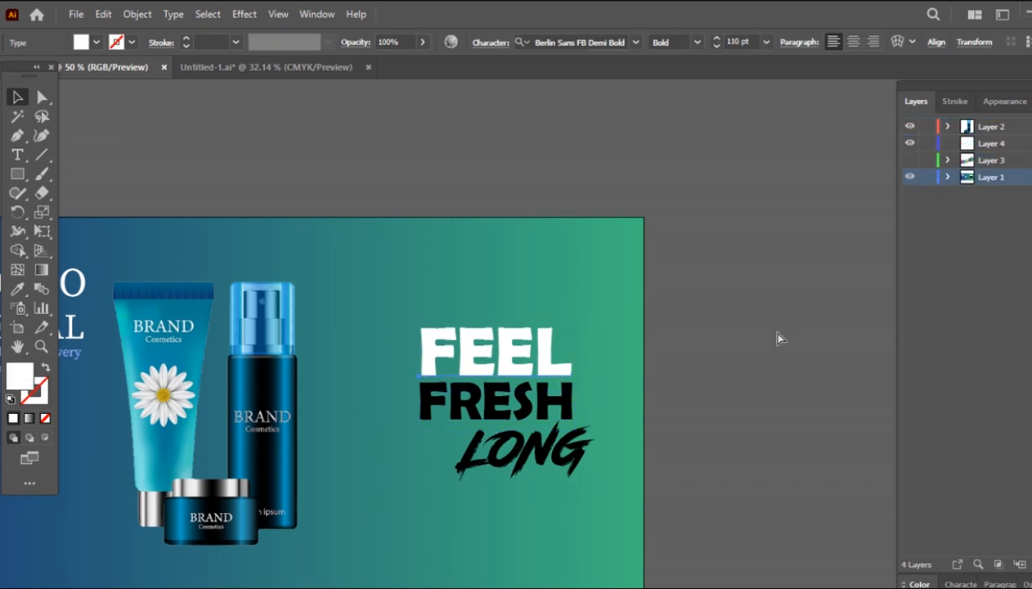
# - Move the FEEL text in place from Layer 1 onto Layer 4 and lock Layer 4
pyautogui.click(926, 176)
pyautogui.click(1013, 144)
pyautogui.hotkey('ctrl', 'f')
pyautogui.click(927, 143)
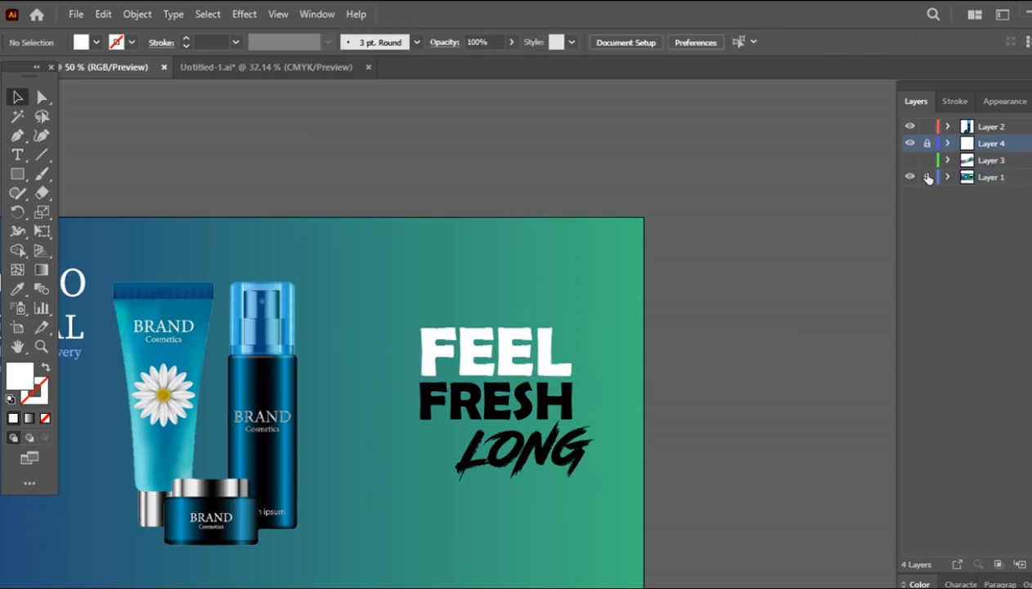
pyautogui.click(926, 176)
pyautogui.click(558, 372)
pyautogui.press('Delete')
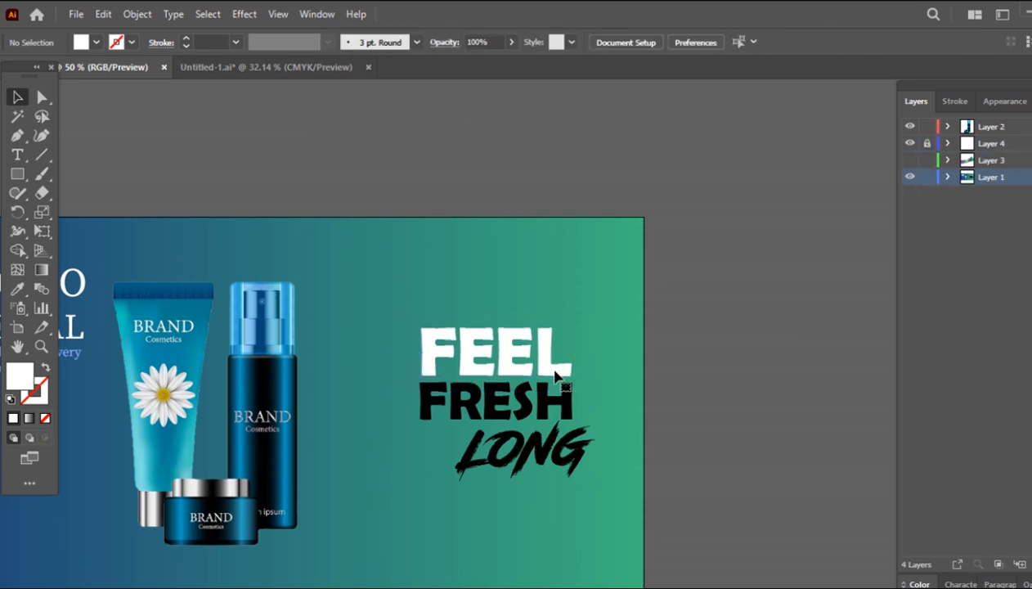
# - Move the FRESH and LONG text in place from Layer 1 onto a new locked layer directly above it
pyautogui.click(564, 416)
pyautogui.click(926, 177)
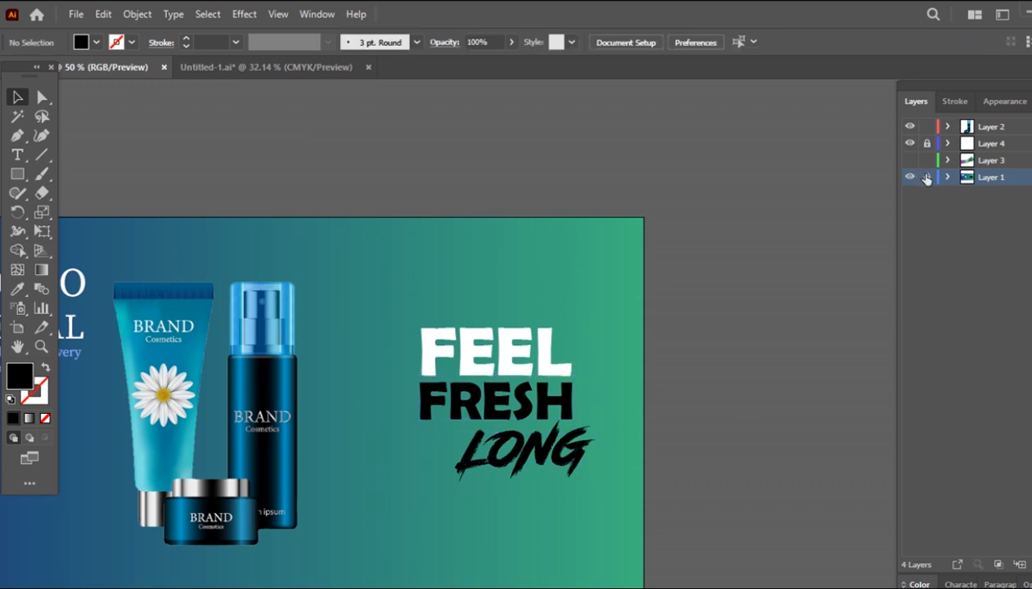
pyautogui.hotkey('ctrl', 'l')
pyautogui.hotkey('ctrl', 'f')
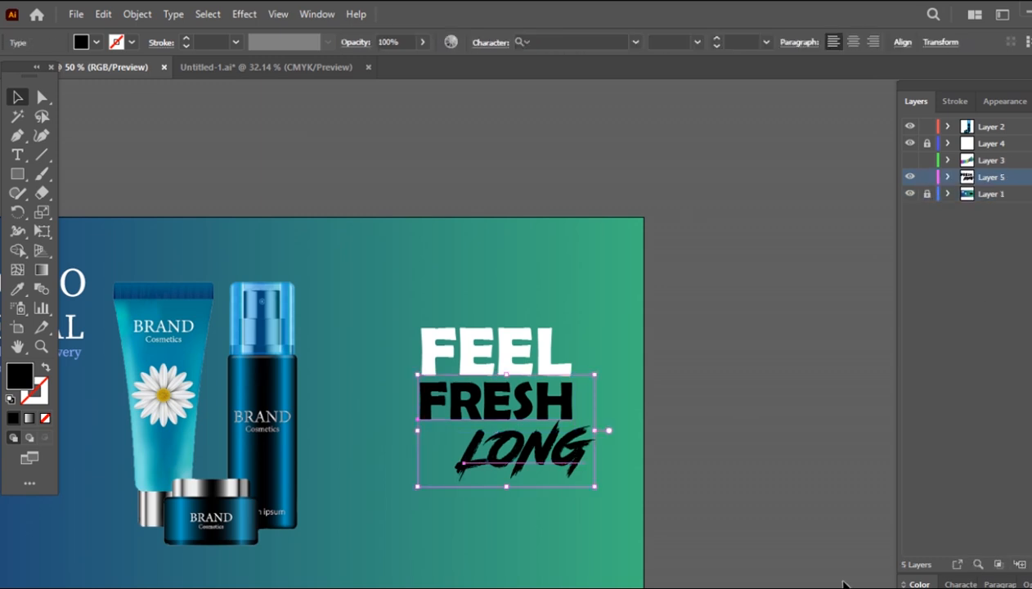
pyautogui.click(926, 177)
pyautogui.click(926, 194)
pyautogui.click(579, 461)
pyautogui.press('Delete')
pyautogui.click(542, 409)
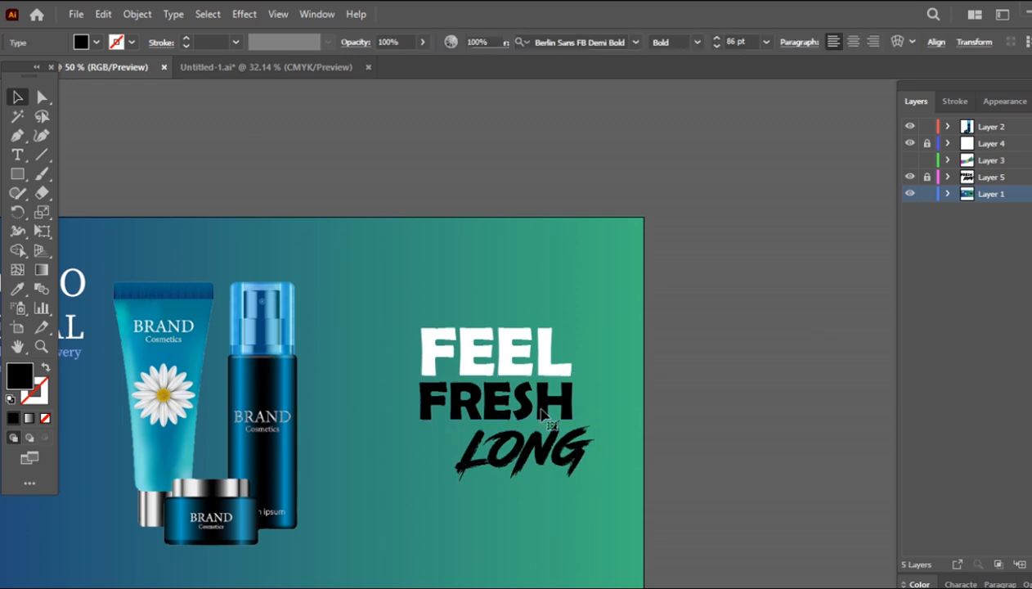
pyautogui.press('Delete')
# - Show the wave lines on Layer 3 again and place that layer directly above Layer 1, beneath the text and product layers
pyautogui.hotkey('ctrl', '-')
pyautogui.hotkey('ctrl', '-')
pyautogui.hotkey('ctrl', '-')
pyautogui.hotkey('ctrl', '+')
pyautogui.hotkey('ctrl', '+')
pyautogui.moveTo(615, 339); pyautogui.dragTo(746, 261)
pyautogui.click(909, 161)
pyautogui.moveTo(1004, 161); pyautogui.dragTo(999, 214)
pyautogui.moveTo(1002, 194); pyautogui.dragTo(998, 162)
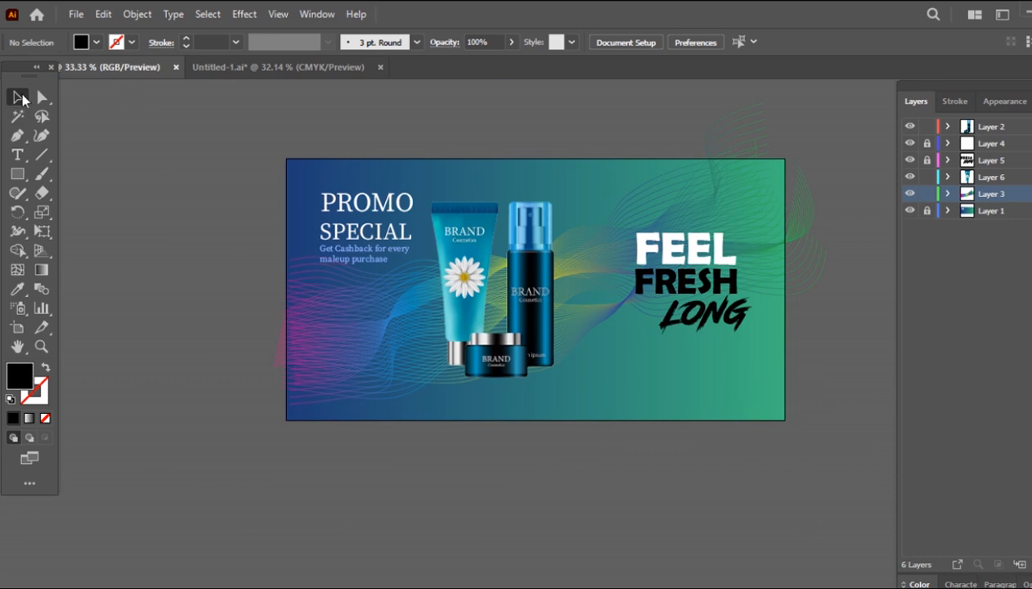
# - Shorten the product images and wave lines together from their lower edge, and nudge the wave lines slightly to the left
pyautogui.click(927, 210)
pyautogui.hotkey('ctrl', 'a')
pyautogui.moveTo(549, 406); pyautogui.dragTo(543, 389)
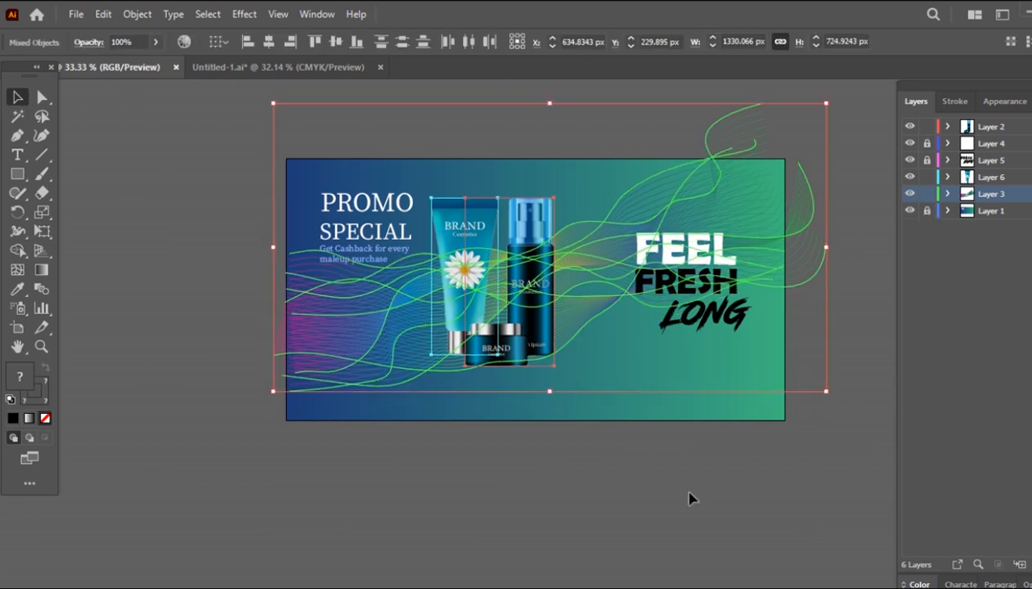
pyautogui.click(689, 497)
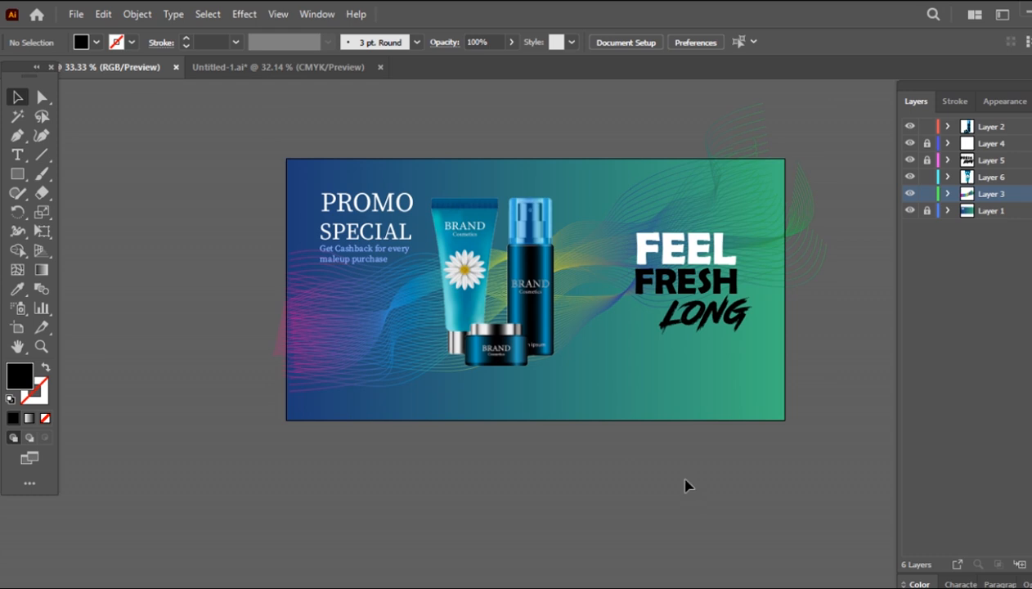
pyautogui.click(571, 308)
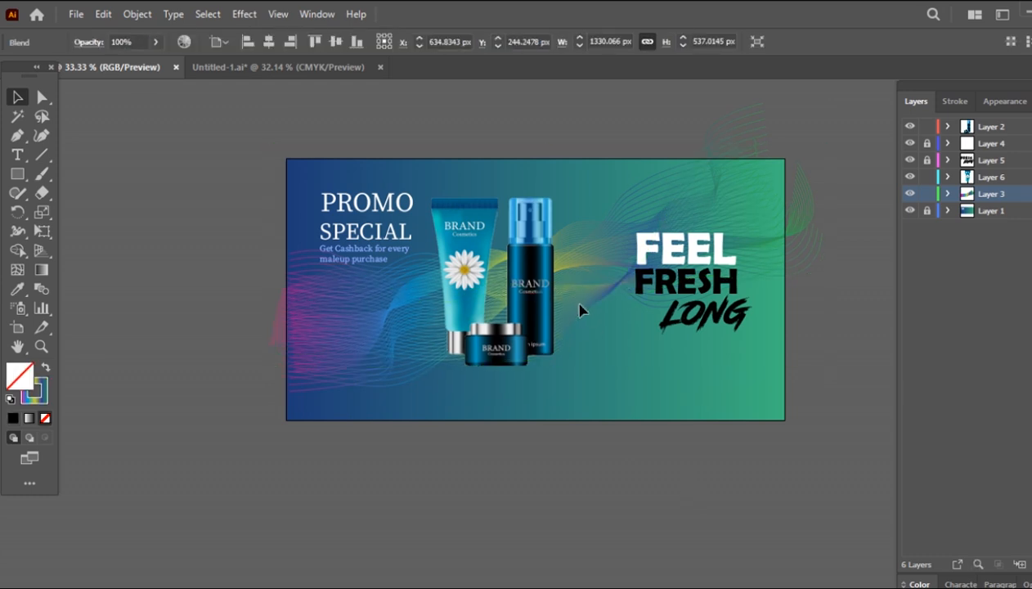
pyautogui.click(748, 404)
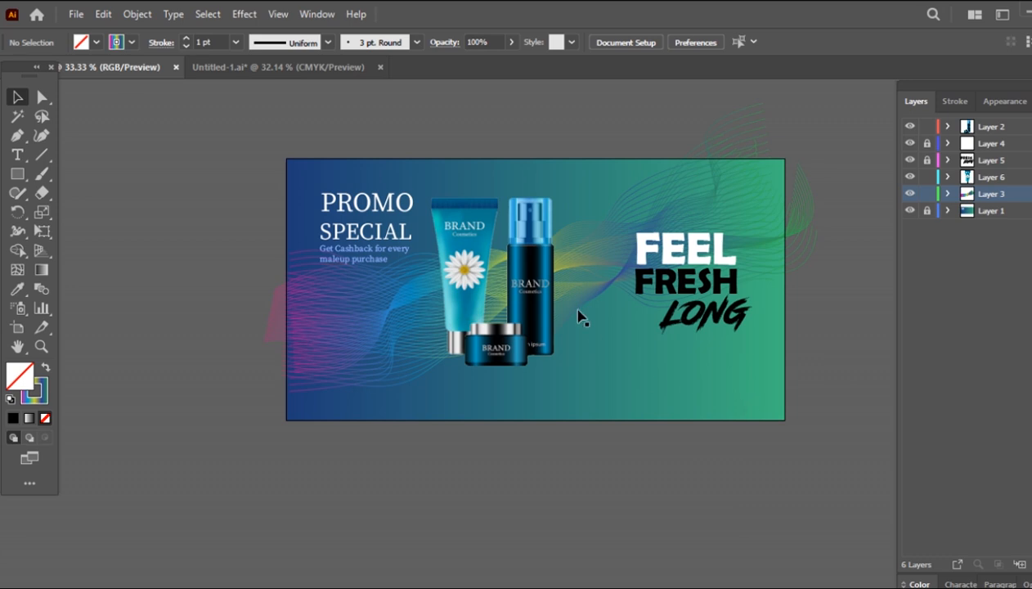
# - Shift both product images to the right, closer to the middle of the banner
pyautogui.click(519, 314)
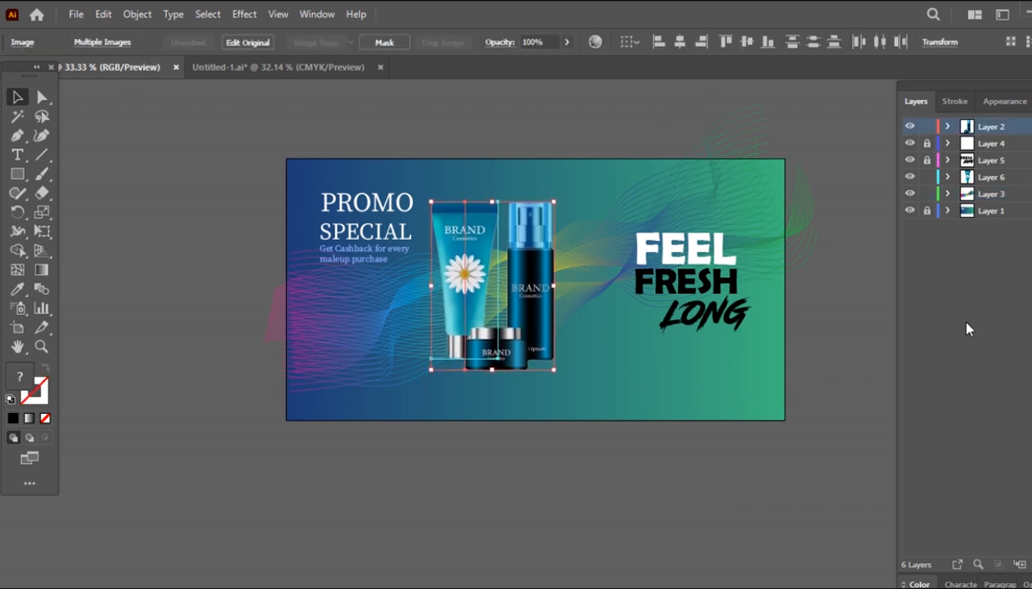
pyautogui.hotkey('shift', 'Right')
pyautogui.hotkey('shift', 'Right')
pyautogui.hotkey('shift', 'Right')
pyautogui.hotkey('shift', 'Right')
pyautogui.hotkey('shift', 'Right')
pyautogui.hotkey('shift', 'Right')
pyautogui.hotkey('shift', 'Right')
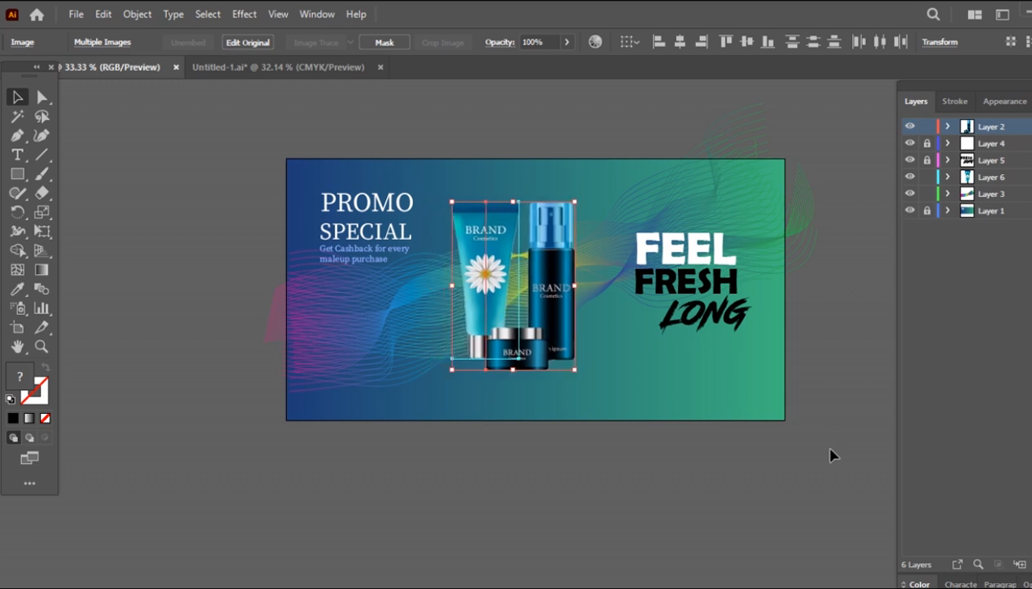
pyautogui.click(737, 525)
pyautogui.click(539, 323)
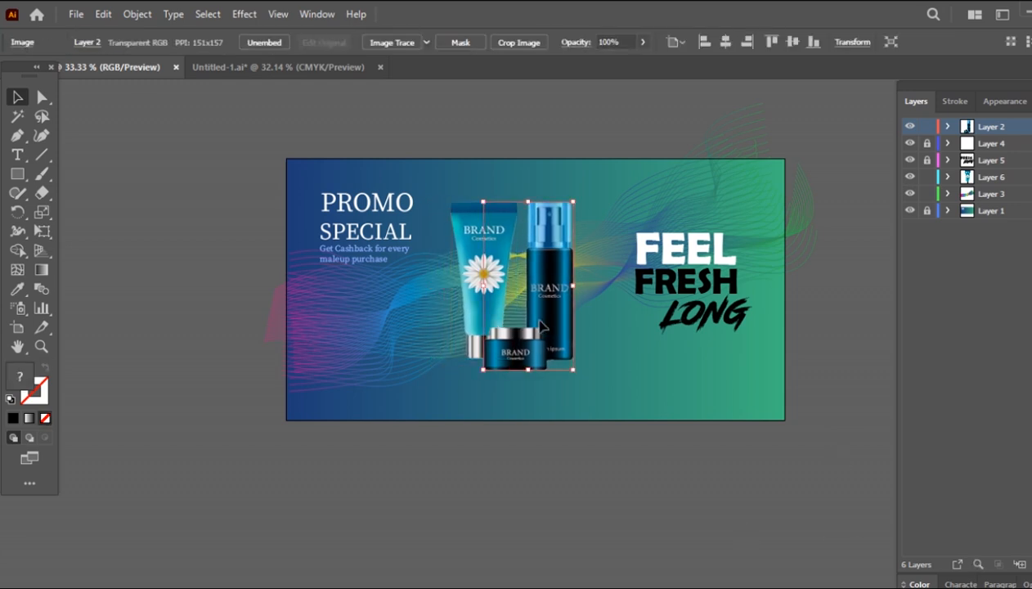
pyautogui.click(823, 393)
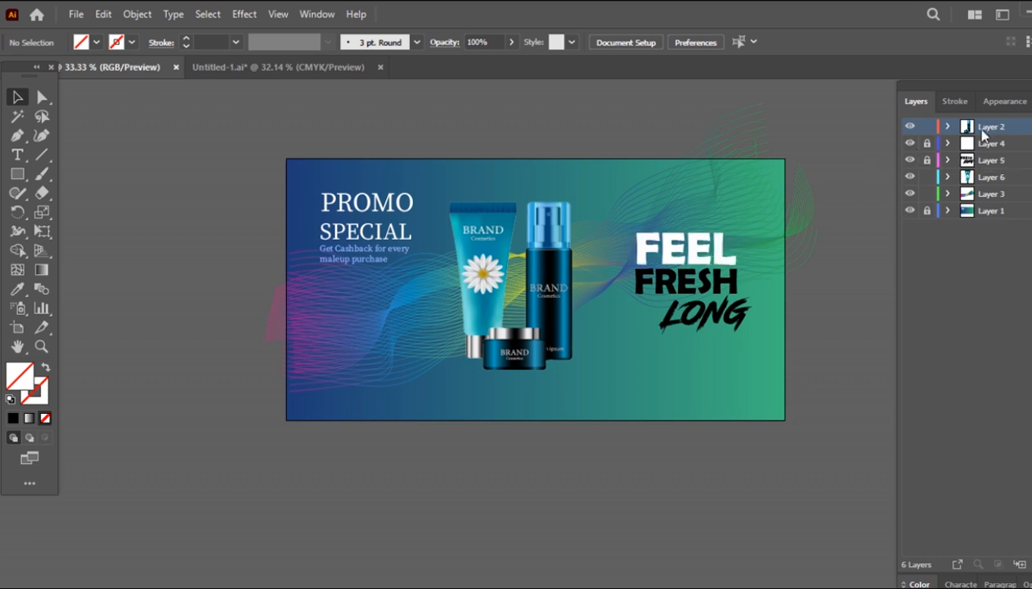
# - Draw a circle below the LONG text, overlapping the banner's lower edge, and fill it with a radial gradient
pyautogui.press('l')
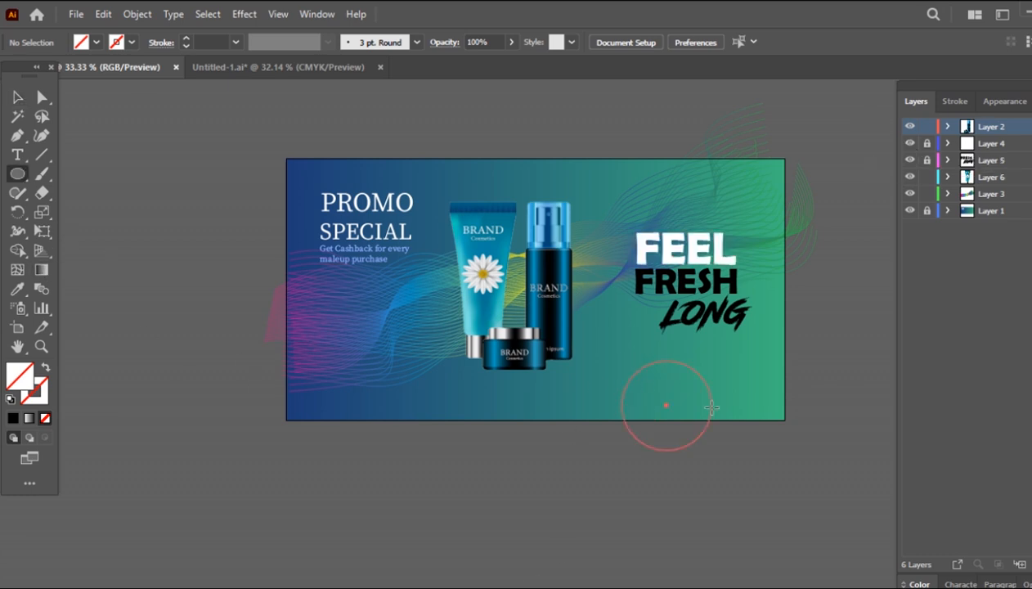
pyautogui.moveTo(711, 406); pyautogui.dragTo(712, 448)
pyautogui.click(312, 14)
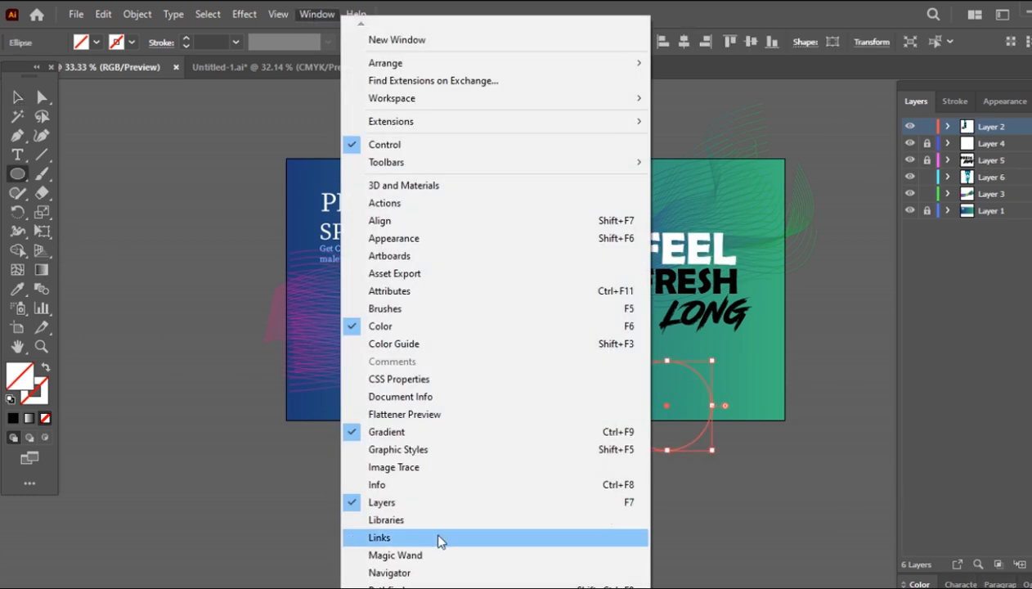
pyautogui.click(396, 430)
pyautogui.click(922, 452)
pyautogui.click(1002, 447)
pyautogui.click(917, 505)
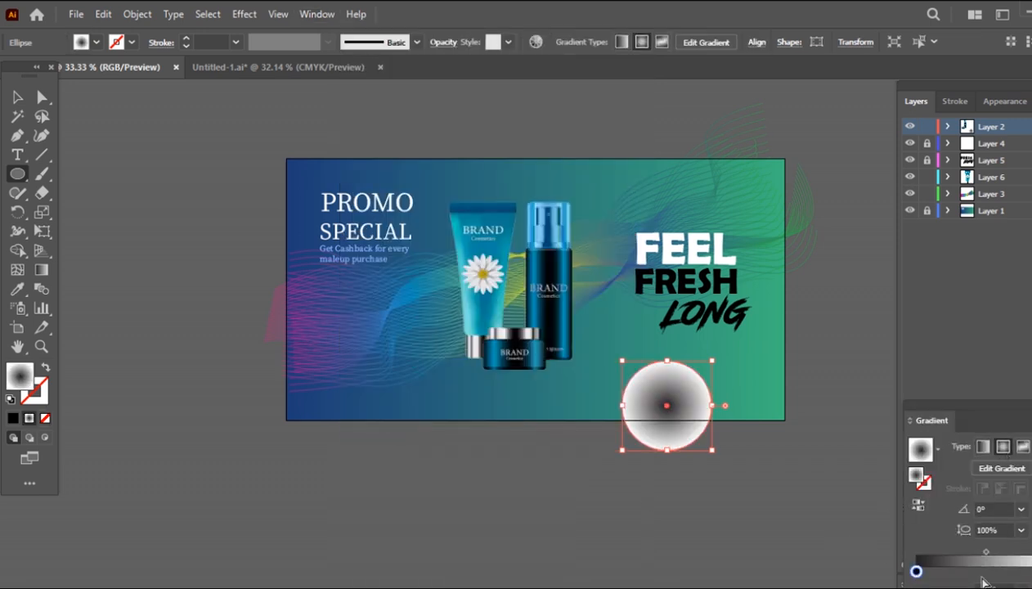
# - Set the circle gradient's outer colour stop to black (K 100) with 0% opacity
pyautogui.doubleClick(916, 570)
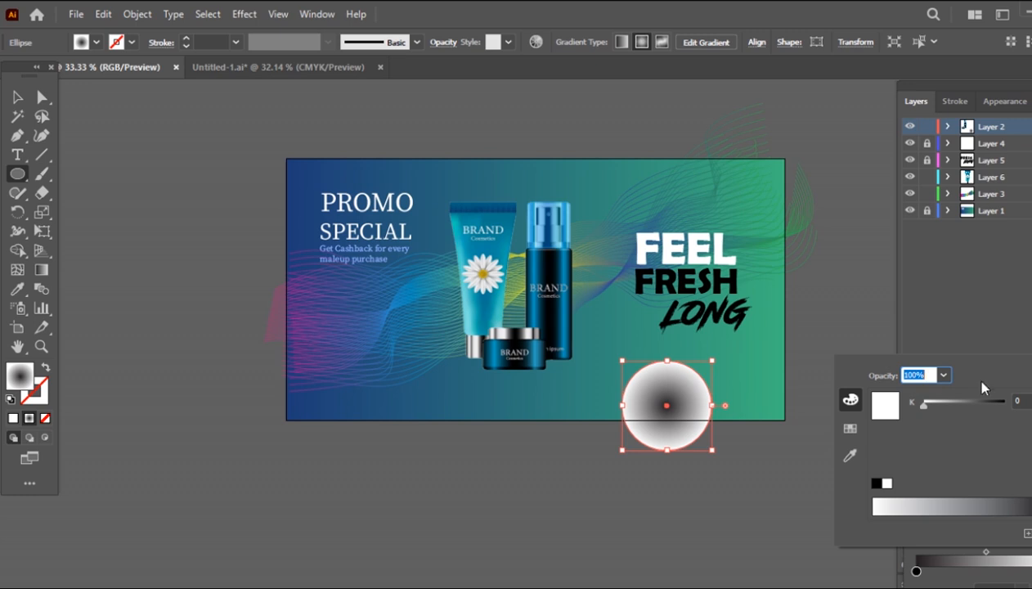
pyautogui.click(1020, 584)
pyautogui.click(1021, 396)
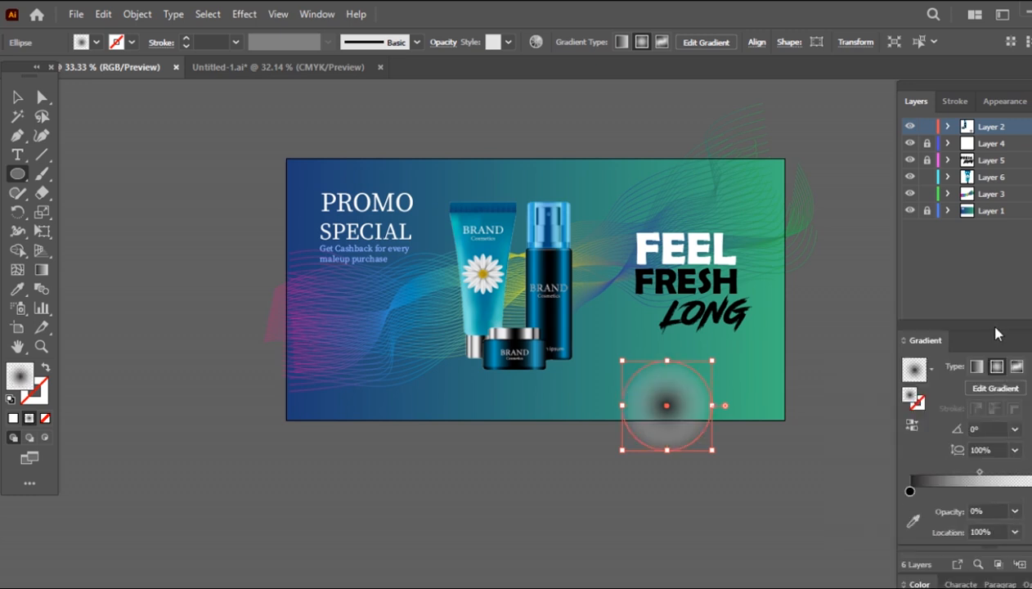
pyautogui.doubleClick(1022, 490)
pyautogui.click(998, 322)
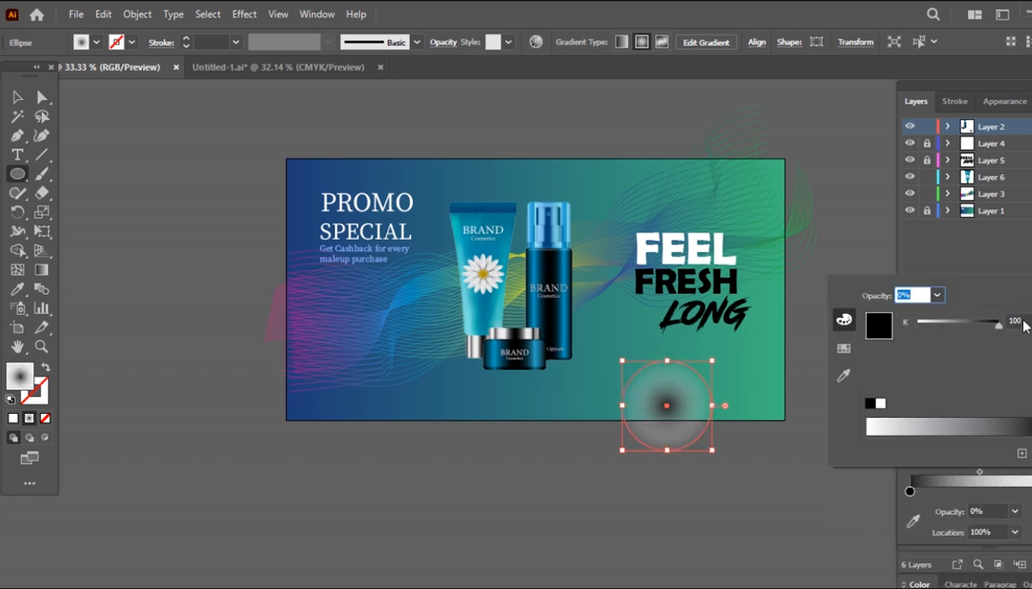
pyautogui.click(835, 532)
# - Flatten the gradient circle into a thin ellipse and place it behind the jar's base as a shadow
pyautogui.moveTo(668, 450); pyautogui.dragTo(517, 372)
pyautogui.click(678, 421)
pyautogui.click(551, 342)
pyautogui.click(40, 97)
pyautogui.click(909, 127)
pyautogui.click(909, 127)
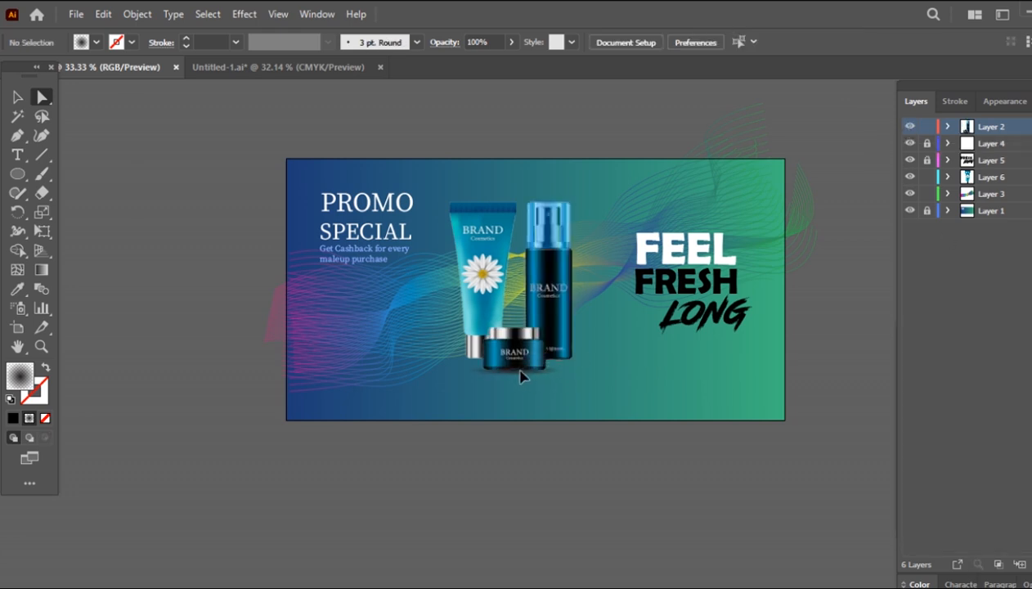
# - Adjust the shadow ellipse's width and position so it lies along the jar's bottom edge
pyautogui.click(518, 377)
pyautogui.hotkey('ctrl', '+')
pyautogui.hotkey('ctrl', '+')
pyautogui.press('v')
pyautogui.moveTo(366, 256); pyautogui.dragTo(390, 258)
pyautogui.moveTo(491, 265); pyautogui.dragTo(496, 262)
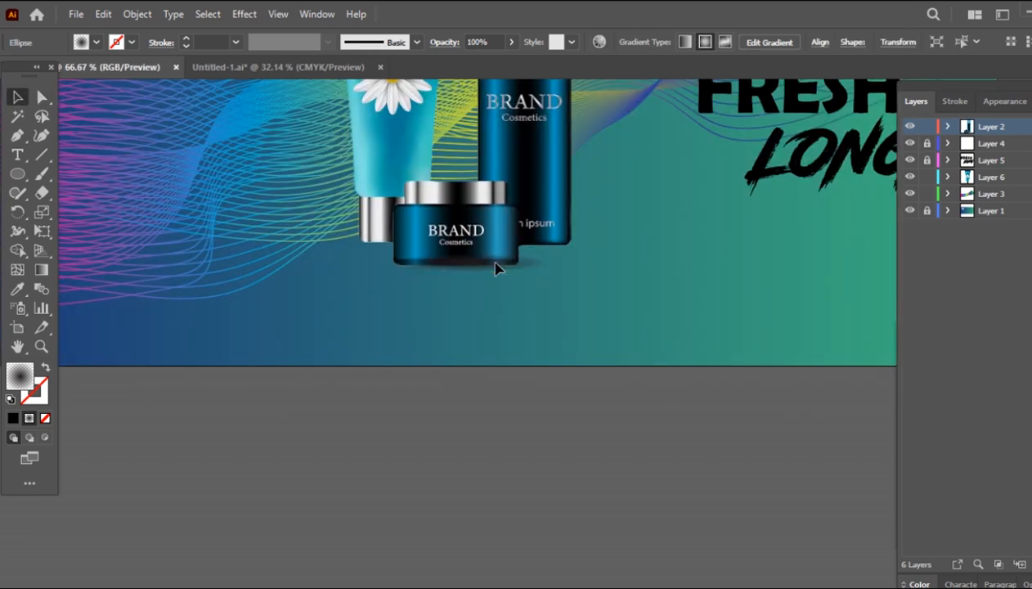
pyautogui.click(491, 272)
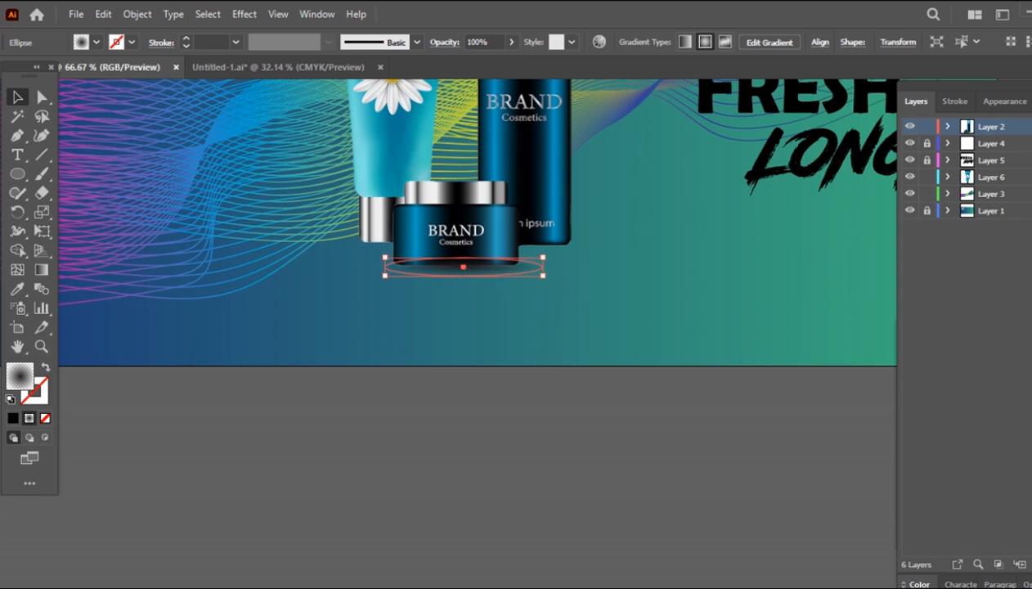
# - Shift the jar shadow's gradient midpoint outward and change its inner colour stop to a dark navy
pyautogui.click(327, 14)
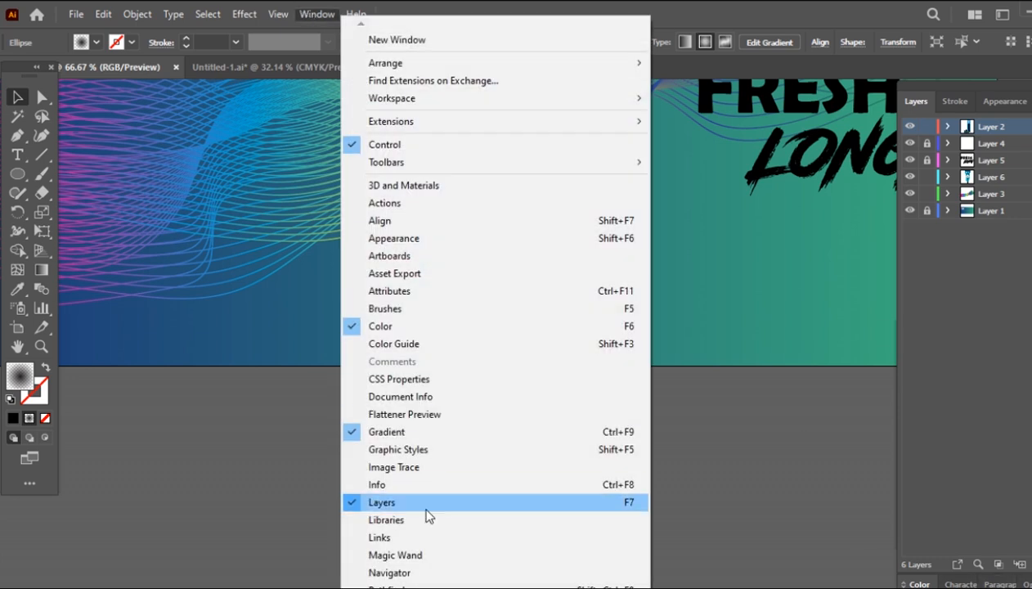
pyautogui.click(392, 431)
pyautogui.moveTo(967, 477); pyautogui.dragTo(989, 478)
pyautogui.doubleClick(909, 491)
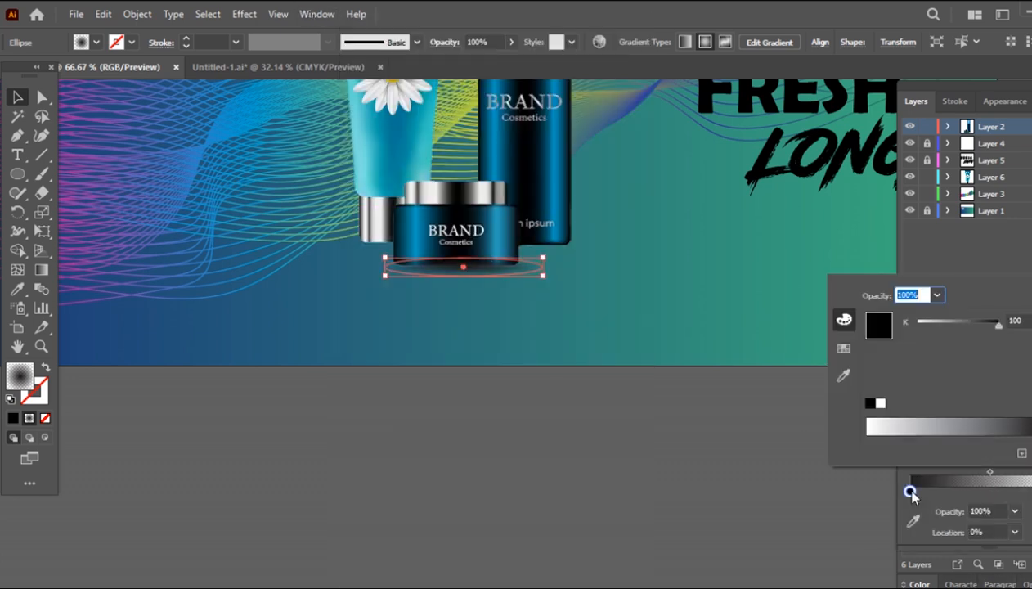
pyautogui.click(1028, 284)
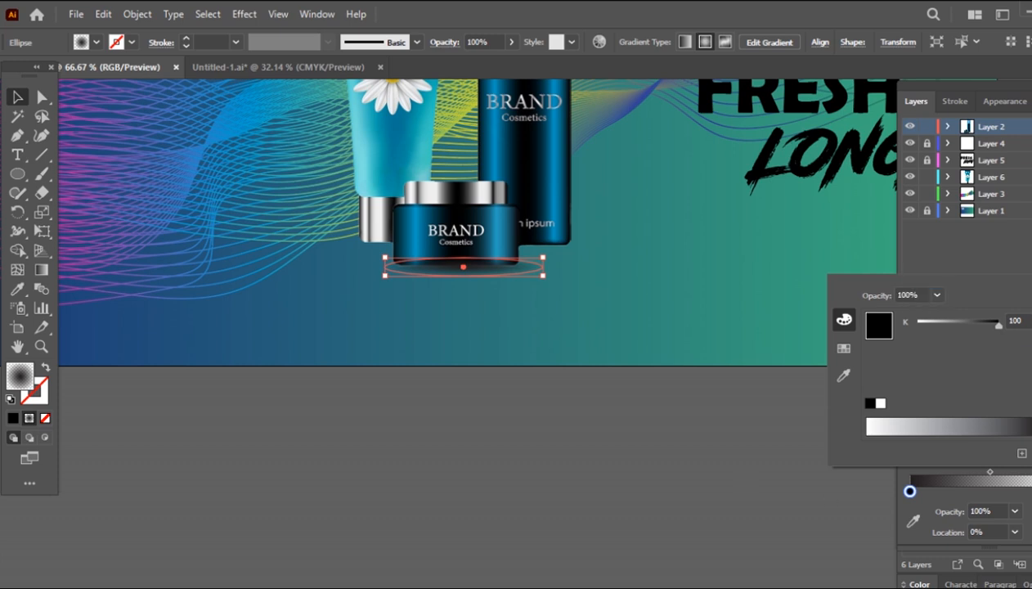
pyautogui.click(977, 341)
pyautogui.moveTo(940, 364); pyautogui.dragTo(916, 366)
pyautogui.moveTo(917, 324); pyautogui.dragTo(942, 325)
pyautogui.click(787, 445)
pyautogui.click(530, 340)
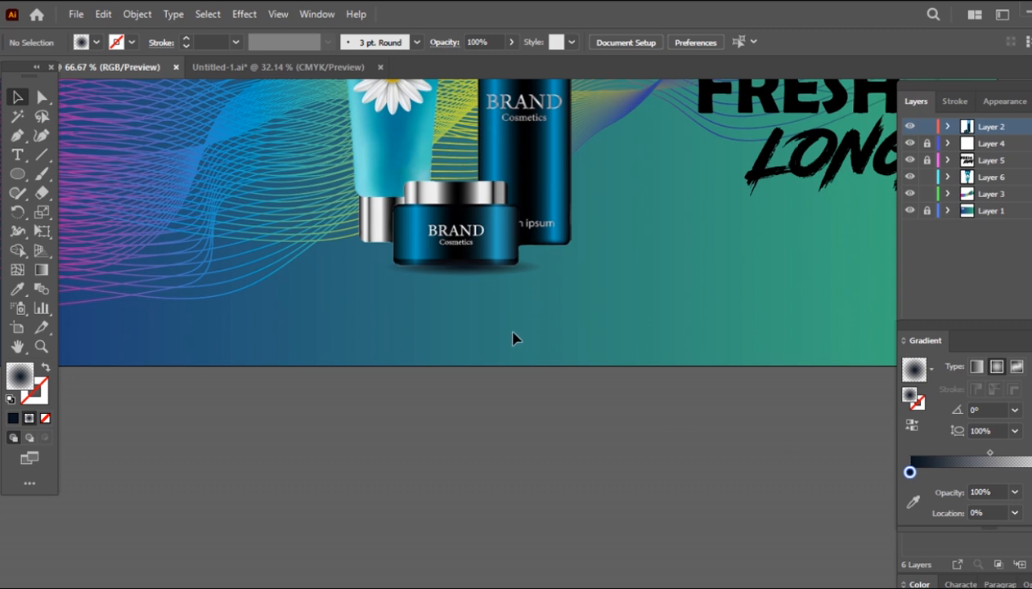
# - Duplicate the jar's shadow to the base of the tall bottle and narrow the copy from its left side
pyautogui.click(488, 274)
pyautogui.click(840, 413)
pyautogui.click(470, 274)
pyautogui.click(541, 254)
pyautogui.click(546, 252)
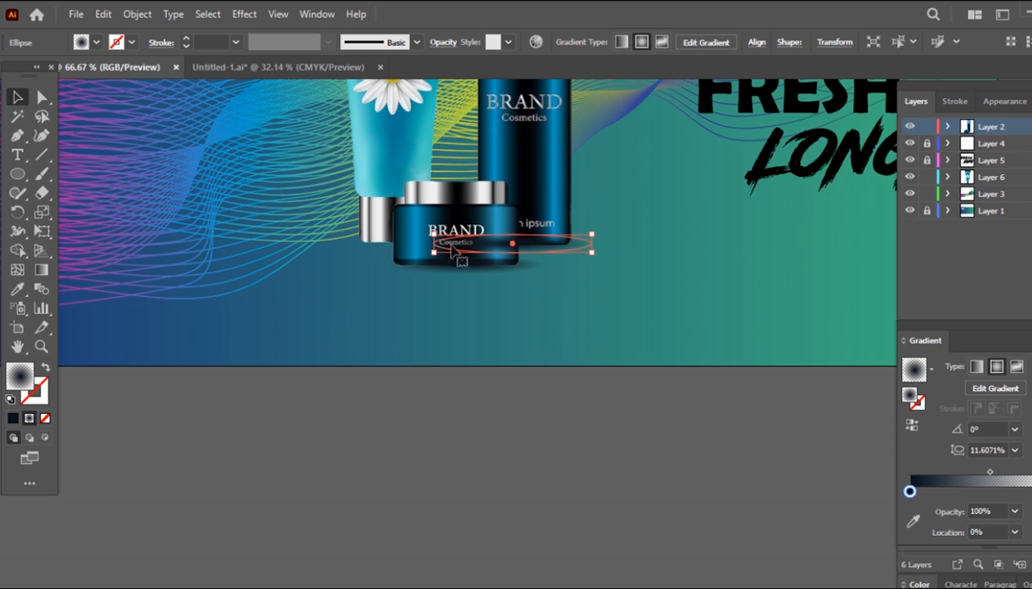
pyautogui.moveTo(433, 251); pyautogui.dragTo(515, 250)
pyautogui.click(587, 444)
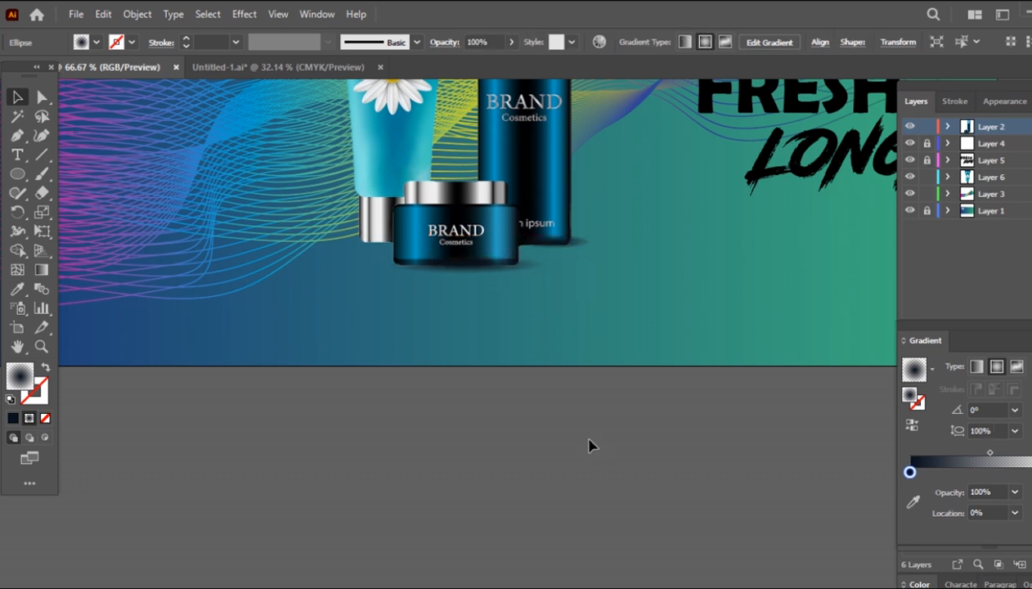
# - Delete the duplicate shadow ellipse on Layer 2 that overlaps the front of the tall bottle's base
pyautogui.scroll(3, 572, 245)
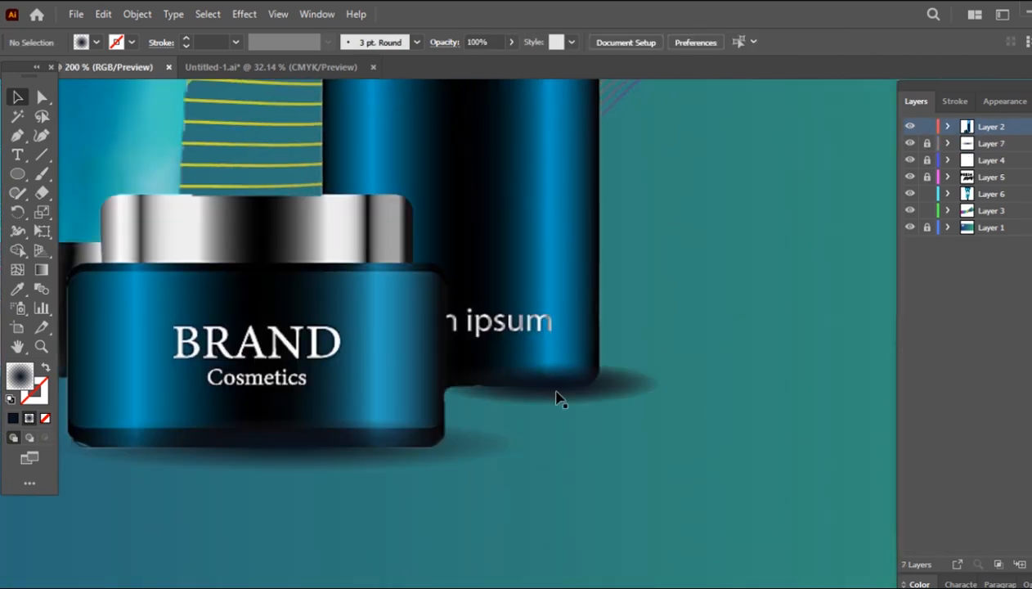
pyautogui.click(566, 392)
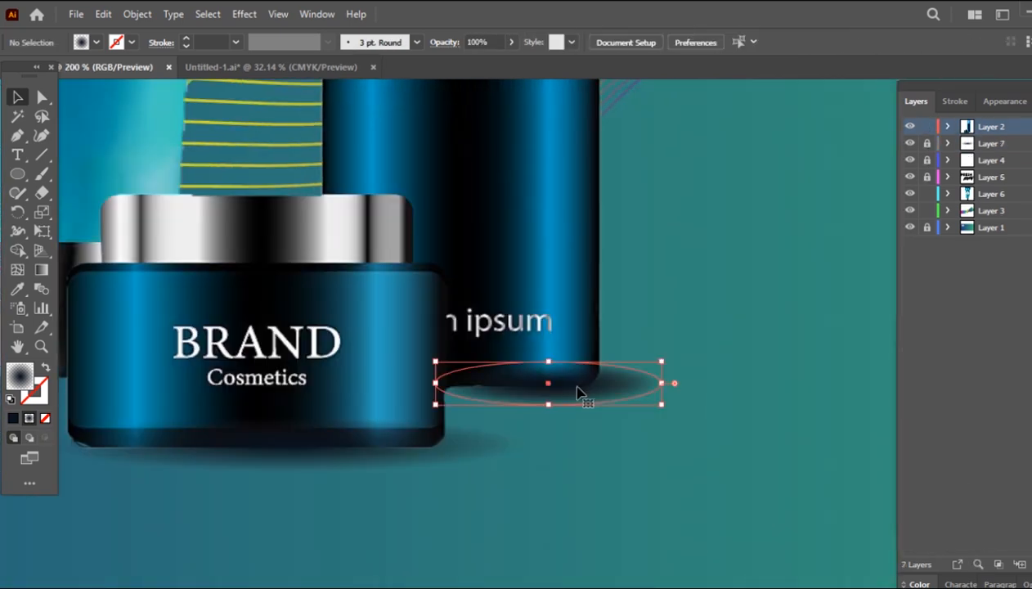
pyautogui.press('Delete')
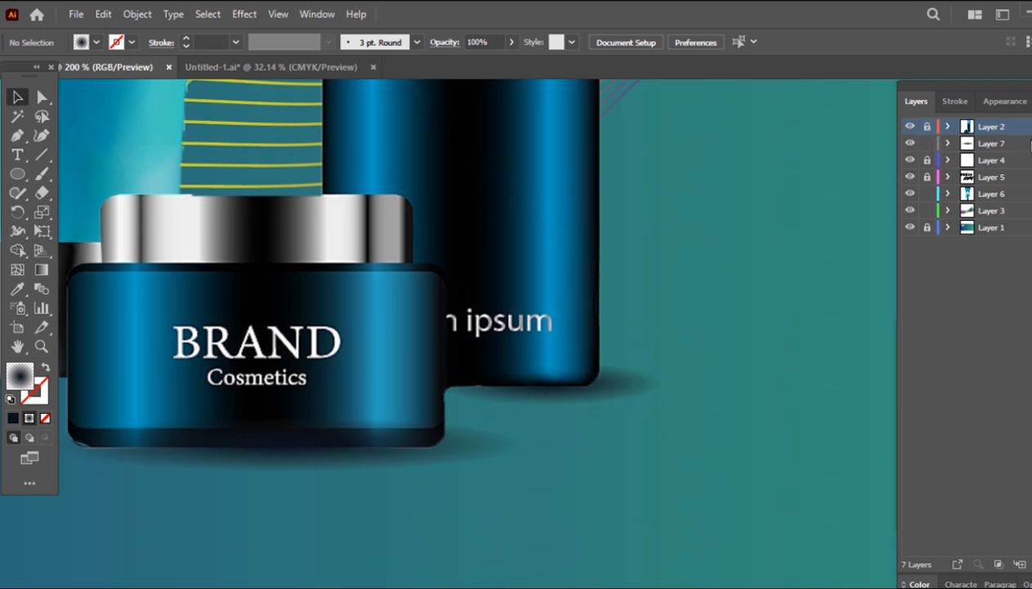
# - Widen the tall bottle's remaining shadow toward the jar and nudge it up along the bottle's bottom edge
pyautogui.click(543, 401)
pyautogui.moveTo(437, 383); pyautogui.dragTo(318, 383)
pyautogui.moveTo(490, 404); pyautogui.dragTo(489, 398)
pyautogui.press('Down')
pyautogui.press('Down')
pyautogui.press('Up')
pyautogui.click(584, 472)
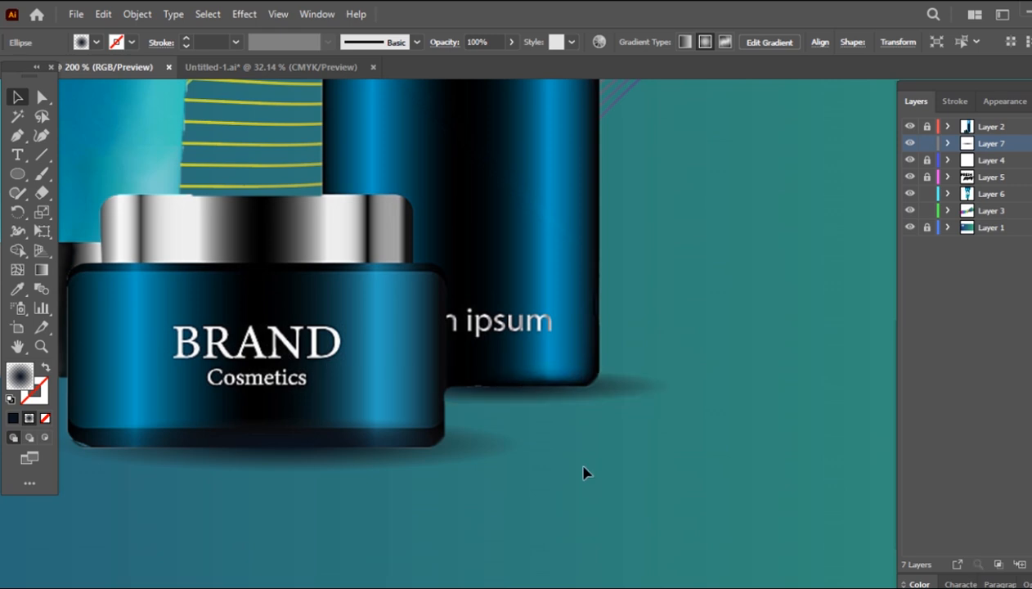
# - Copy the tall bottle's shadow onto Layer 6 and place the copy at the tube's base
pyautogui.hotkey('ctrl', '0')
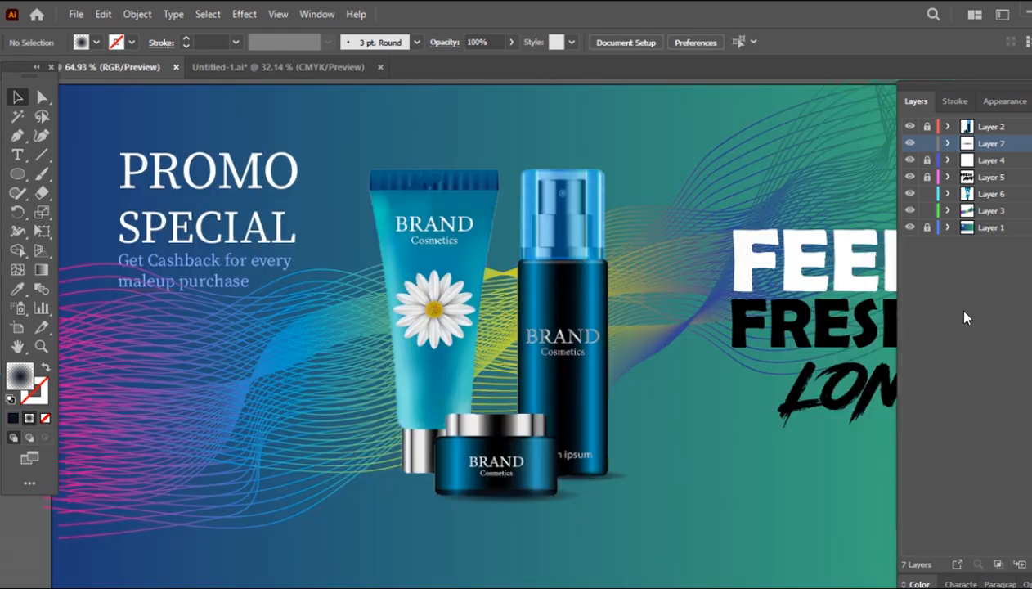
pyautogui.click(609, 480)
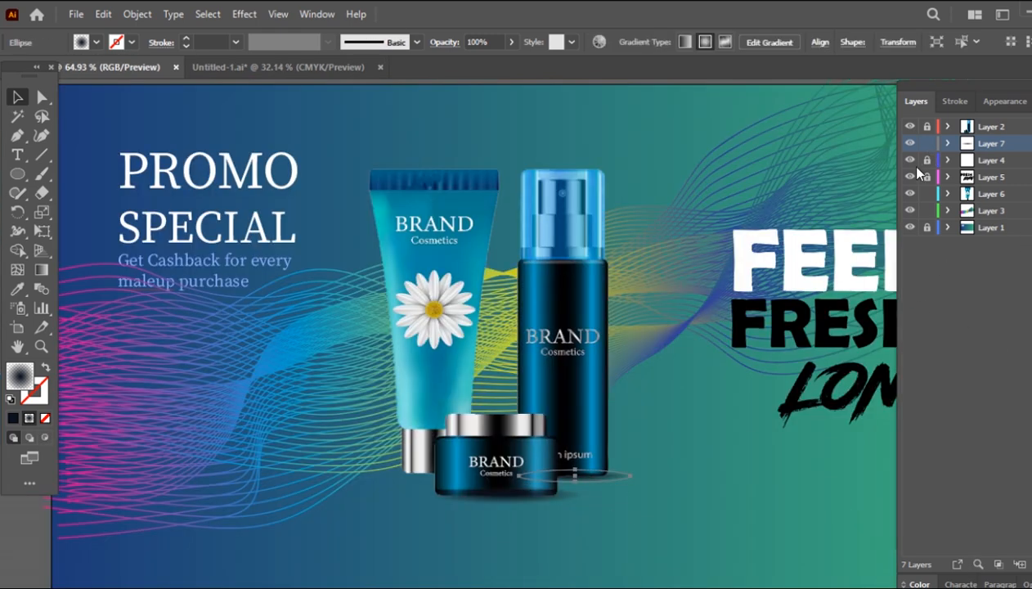
pyautogui.click(910, 202)
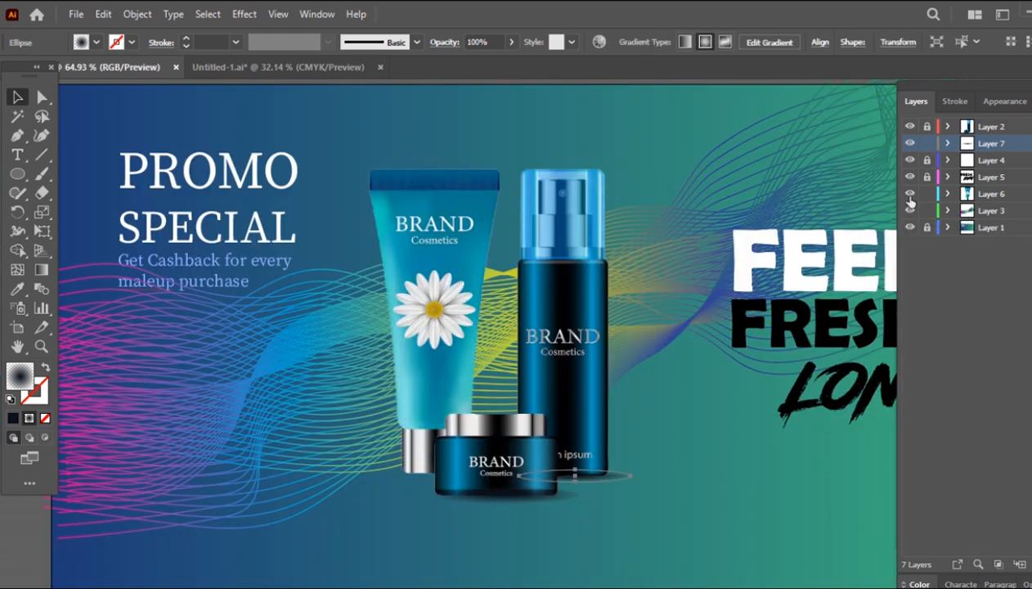
pyautogui.click(995, 197)
pyautogui.hotkey('ctrl', 'v')
pyautogui.moveTo(536, 337); pyautogui.dragTo(450, 475)
pyautogui.click(475, 536)
# - Fine-tune the copied shadow's position so it lies along the bottom edge of the tube's silver cap
pyautogui.scroll(4, 454, 463)
pyautogui.moveTo(470, 437); pyautogui.dragTo(589, 234)
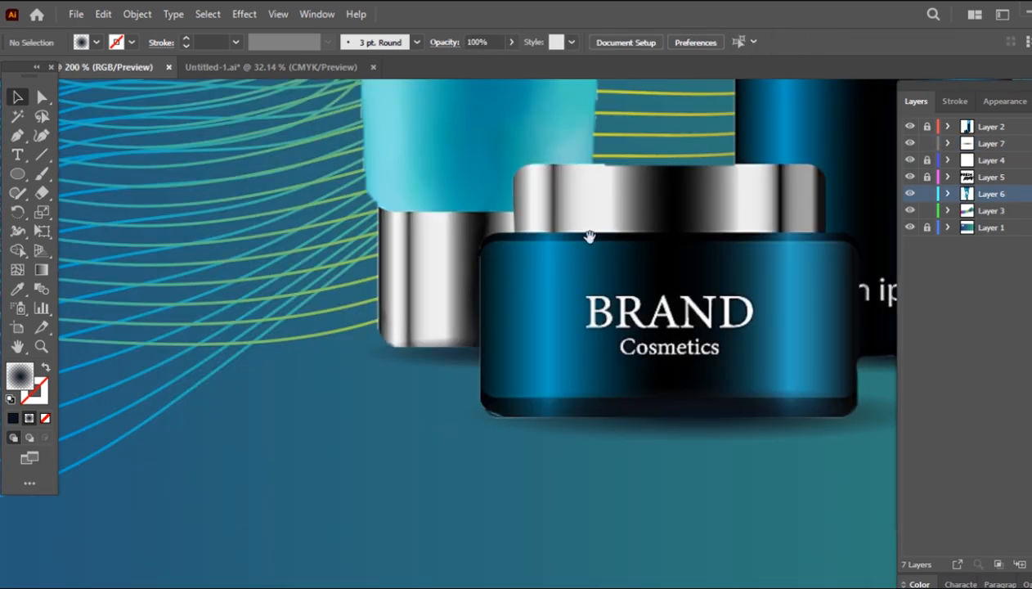
pyautogui.click(463, 361)
pyautogui.press('Up')
pyautogui.moveTo(462, 368); pyautogui.dragTo(470, 348)
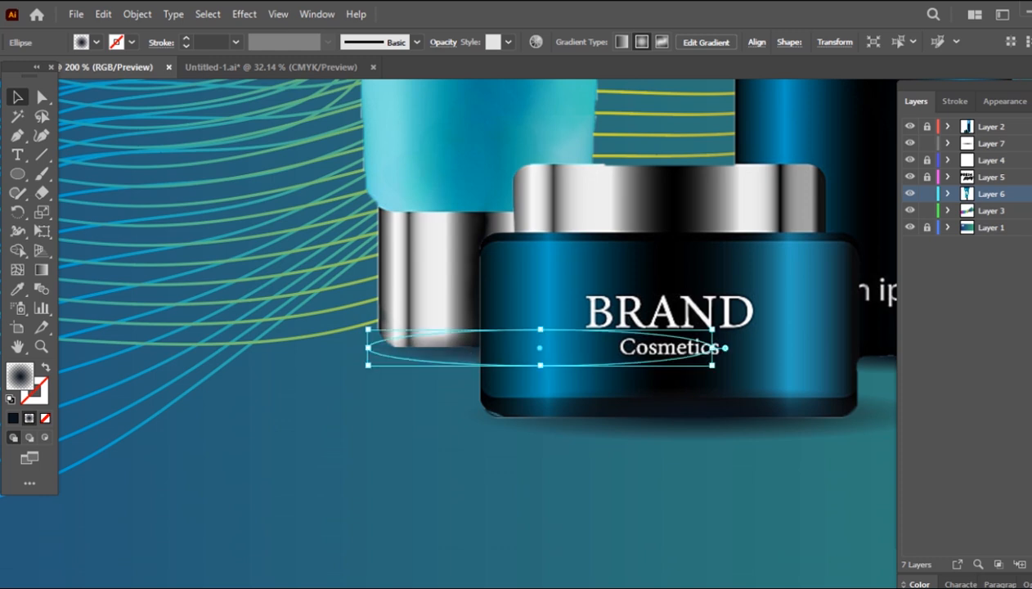
# - Put the tube's shadow on its own new layer beneath Layer 6 and lock both layers
pyautogui.hotkey('ctrl', 'l')
pyautogui.moveTo(990, 193); pyautogui.dragTo(991, 219)
pyautogui.click(927, 193)
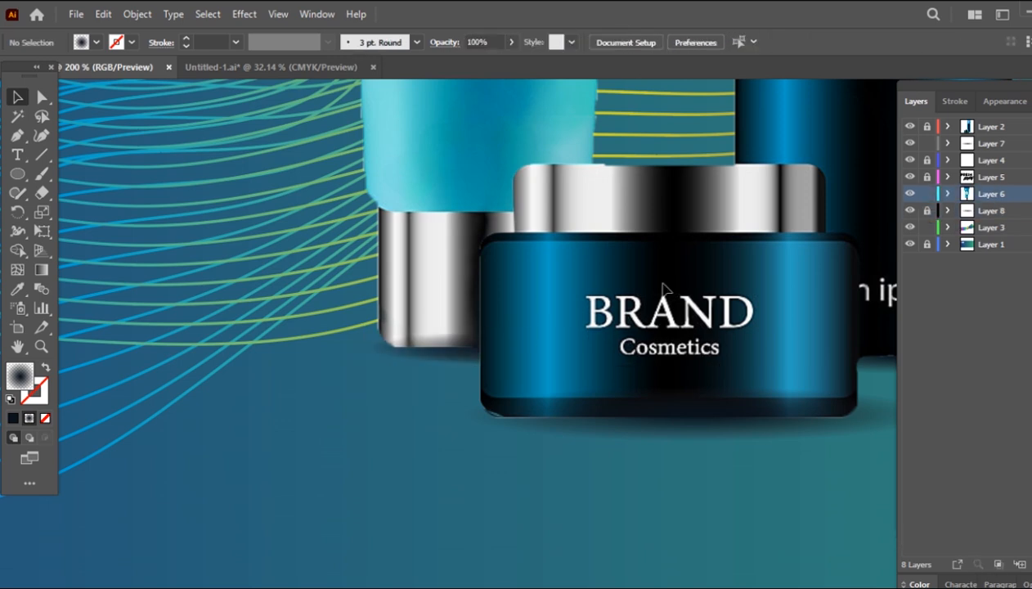
pyautogui.click(456, 352)
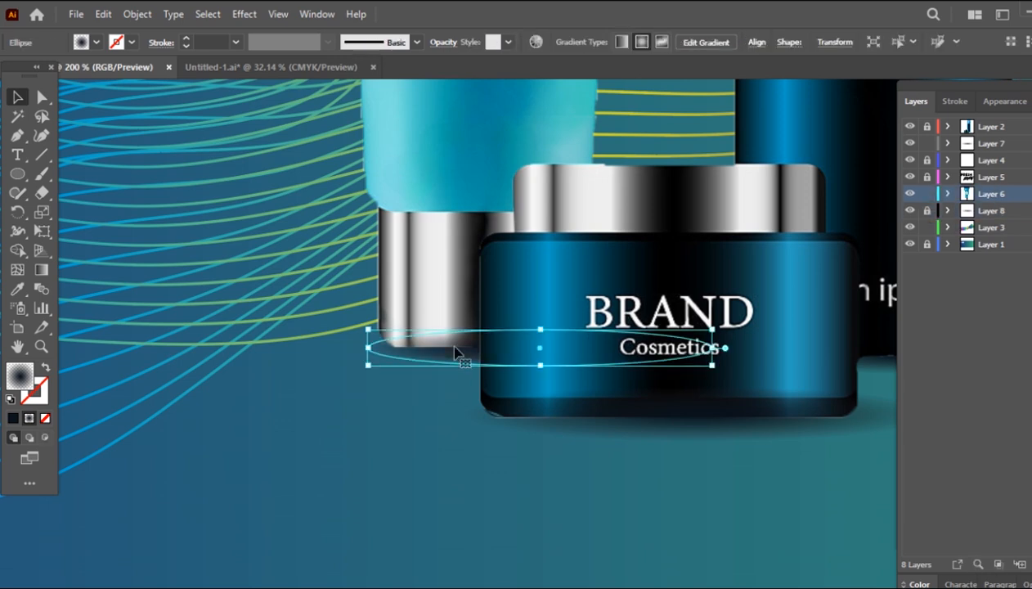
pyautogui.click(466, 359)
pyautogui.hotkey('ctrl', '0')
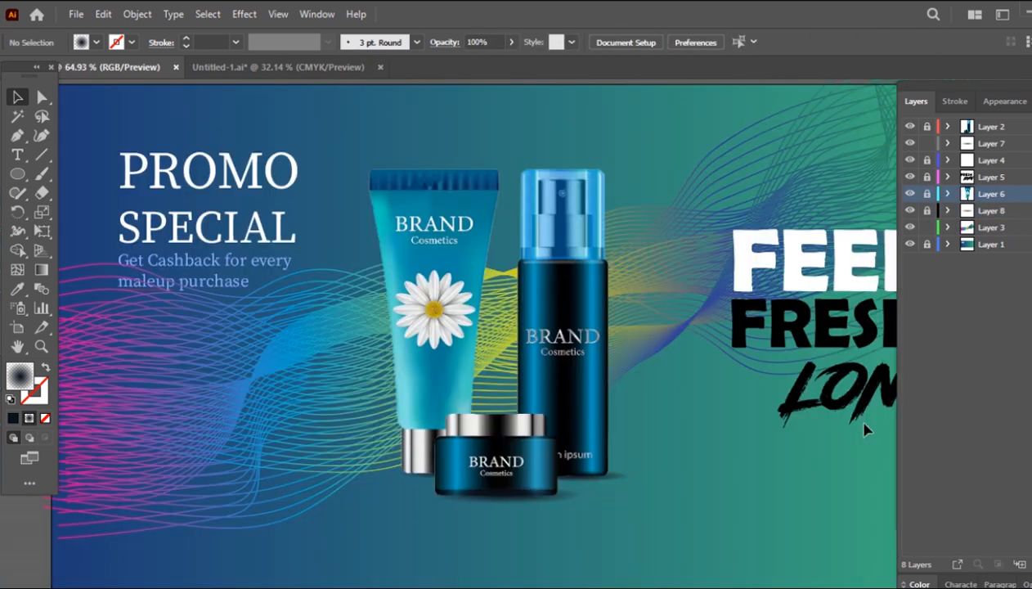
# - Unlock the headline text layers, Layer 4 and Layer 5, along with Layers 6 and 8
pyautogui.hotkey('ctrl', '-')
pyautogui.click(958, 159)
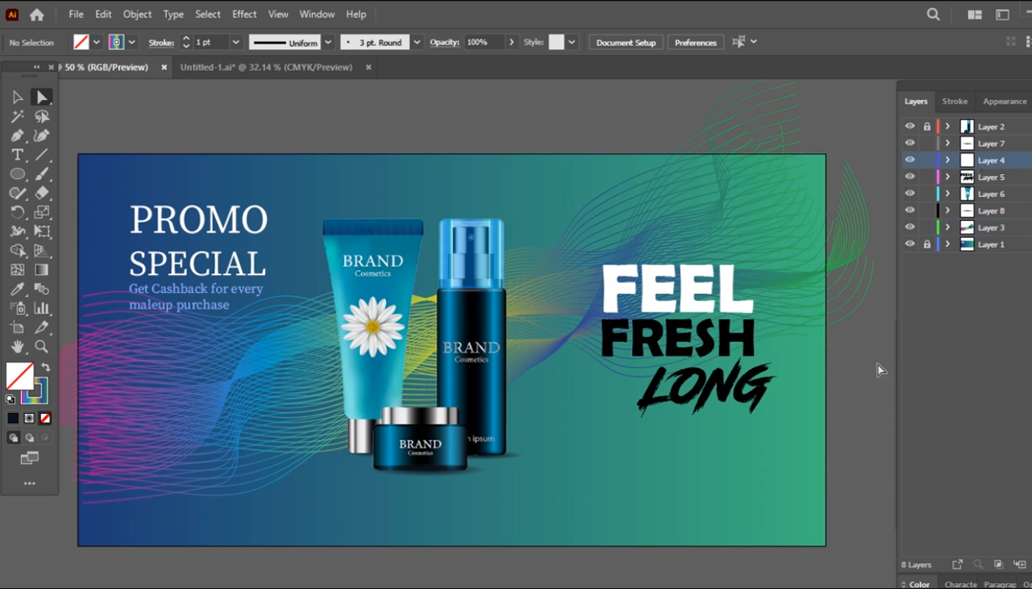
# - Recolour the FEEL headline text light blue, #88D2F2
pyautogui.press('t')
pyautogui.doubleClick(752, 304)
pyautogui.doubleClick(22, 376)
pyautogui.click(875, 334)
pyautogui.moveTo(874, 332); pyautogui.dragTo(874, 336)
pyautogui.click(740, 257)
pyautogui.press('Return')
pyautogui.click(761, 298)
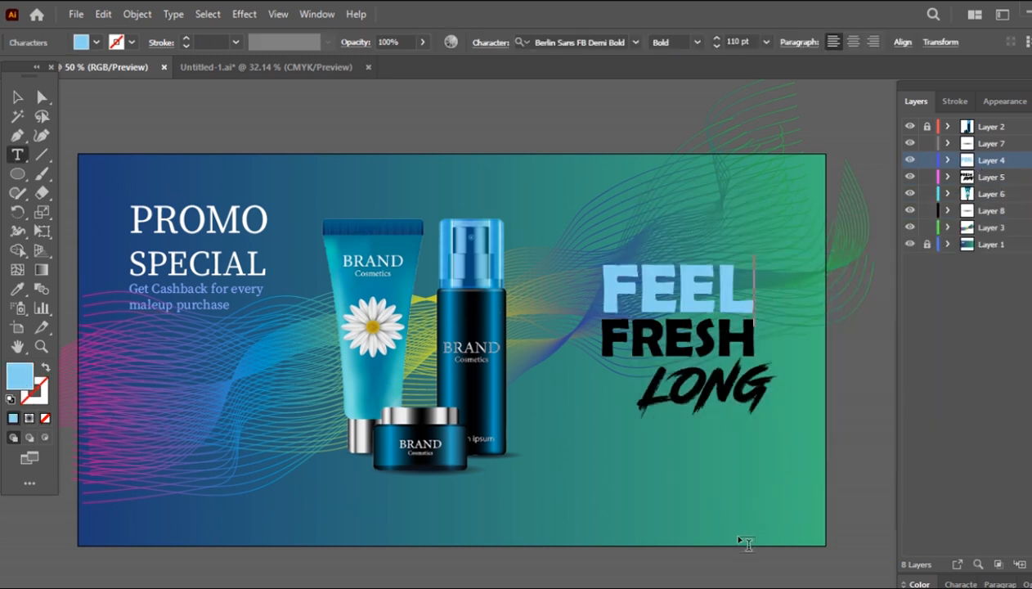
# - Recolour the FEEL headline text a bright, saturated turquoise
pyautogui.doubleClick(753, 304)
pyautogui.doubleClick(21, 376)
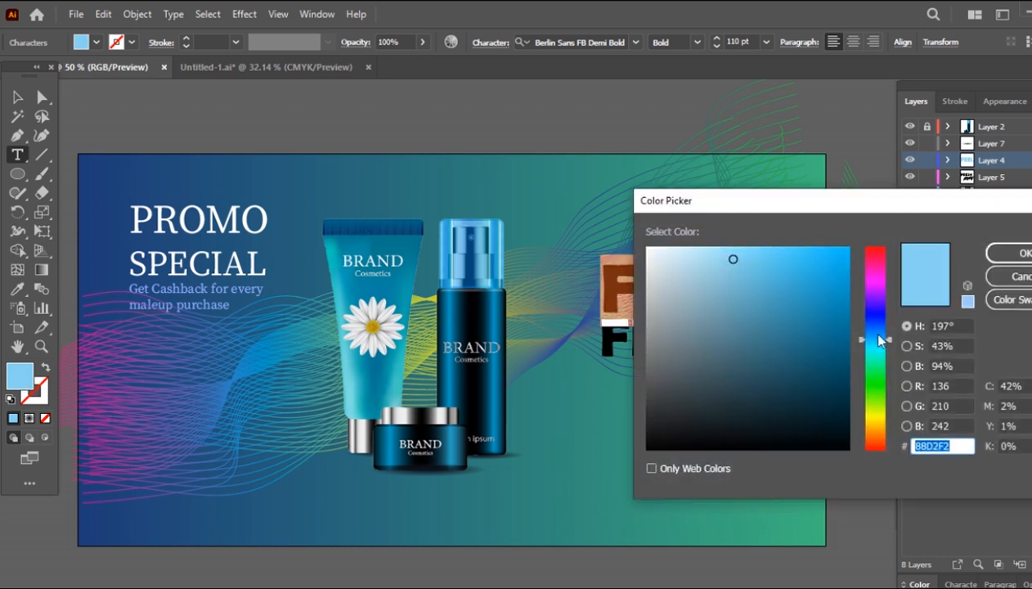
pyautogui.click(875, 350)
pyautogui.moveTo(886, 349)
pyautogui.mouseDown()
pyautogui.moveTo(886, 368)
pyautogui.moveTo(892, 358)
pyautogui.mouseUp()
pyautogui.click(844, 247)
pyautogui.click(1005, 252)
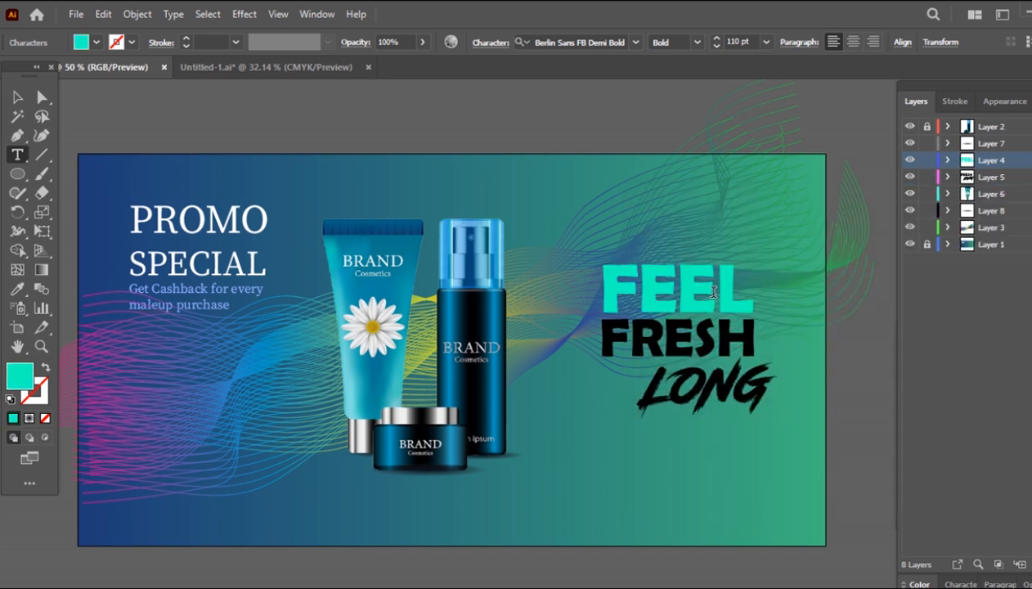
# - Recolour the FRESH text bright turquoise, #08FFBE, to match the word FEEL
pyautogui.doubleClick(751, 342)
pyautogui.press('i')
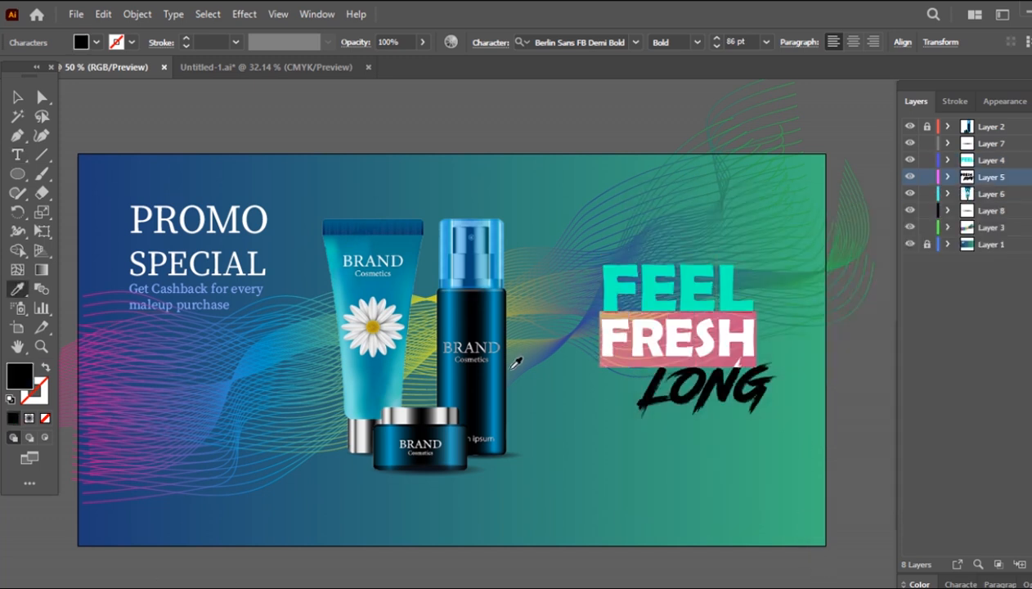
pyautogui.click(677, 295)
pyautogui.hotkey('ctrl', 'z')
pyautogui.doubleClick(20, 378)
pyautogui.click(875, 357)
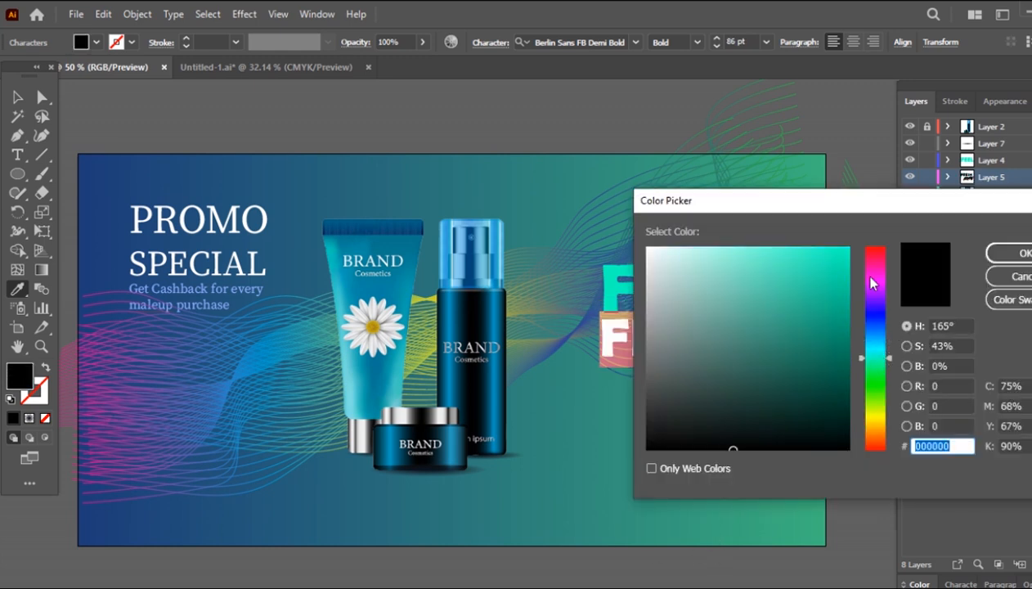
pyautogui.click(844, 246)
pyautogui.press('Return')
pyautogui.keyDown('ctrl'); pyautogui.click(863, 433); pyautogui.keyUp('ctrl')
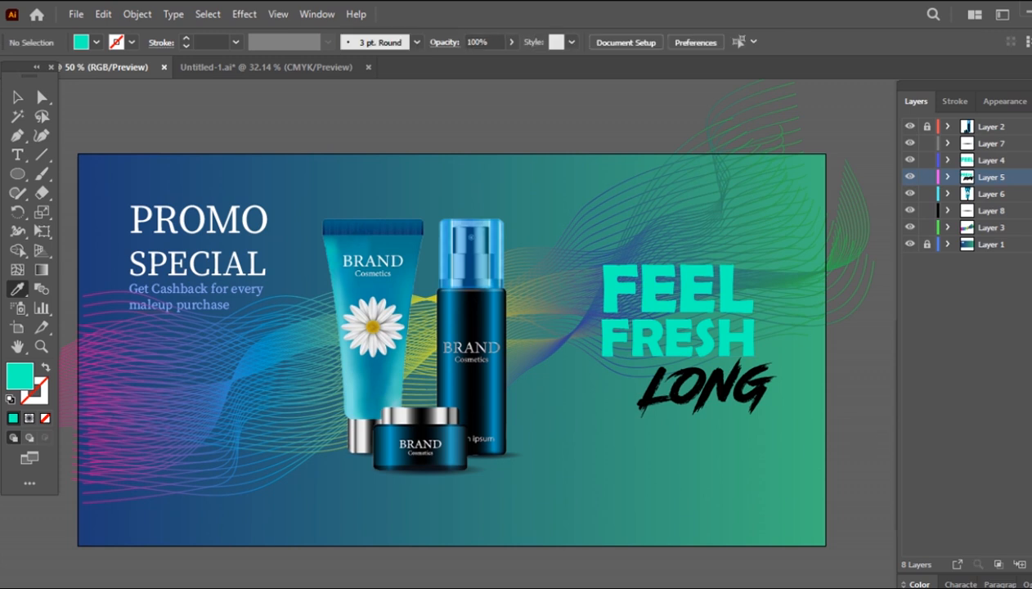
# - Darken the FRESH text's fill to a deep teal green
pyautogui.click(19, 155)
pyautogui.doubleClick(736, 331)
pyautogui.doubleClick(20, 377)
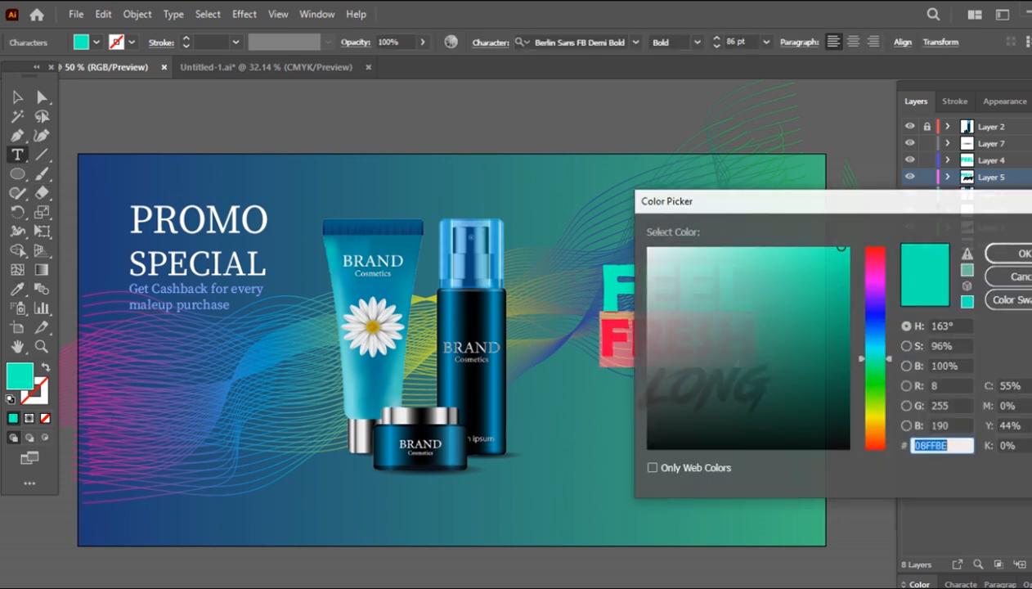
pyautogui.moveTo(836, 327); pyautogui.dragTo(838, 309)
pyautogui.press('Return')
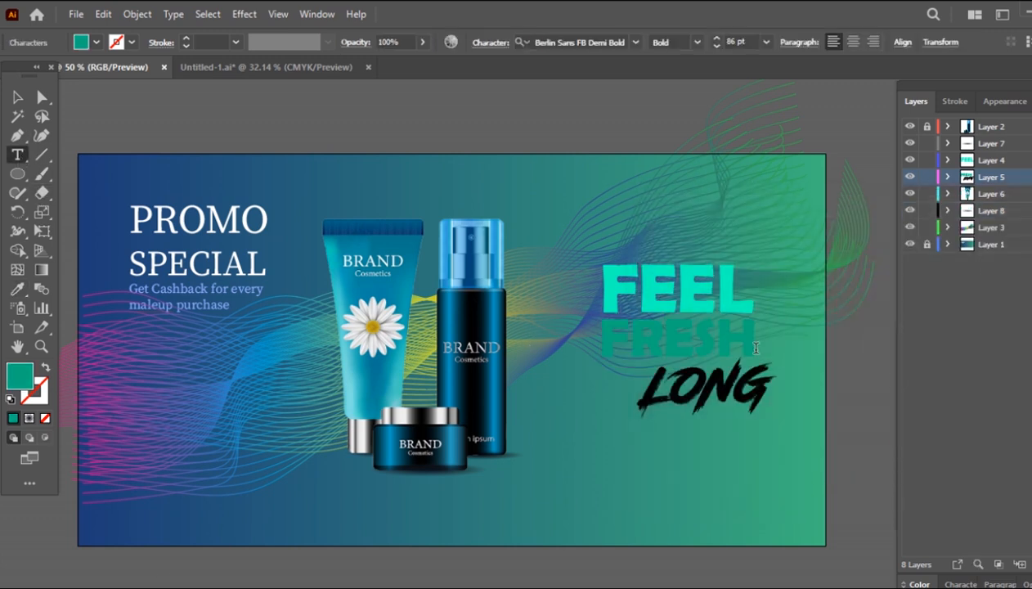
# - Recolour the FRESH text near-white, #FAFFFD
pyautogui.doubleClick(752, 335)
pyautogui.doubleClick(20, 378)
pyautogui.write('ffffff')
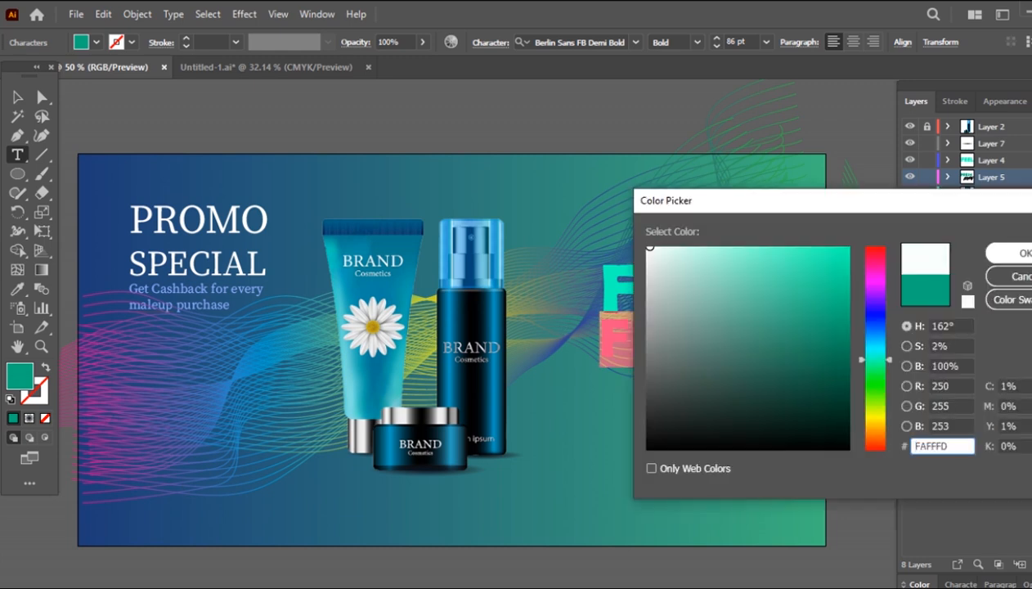
pyautogui.press('Return')
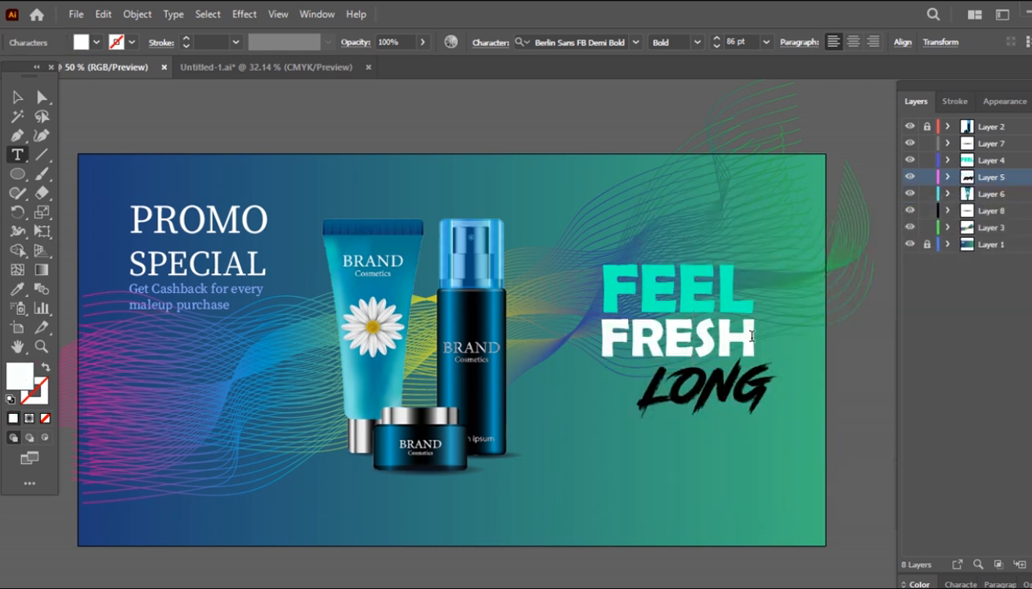
# - Recolour the LONG text turquoise green, #13DFAC
pyautogui.moveTo(755, 374); pyautogui.dragTo(601, 378)
pyautogui.doubleClick(25, 370)
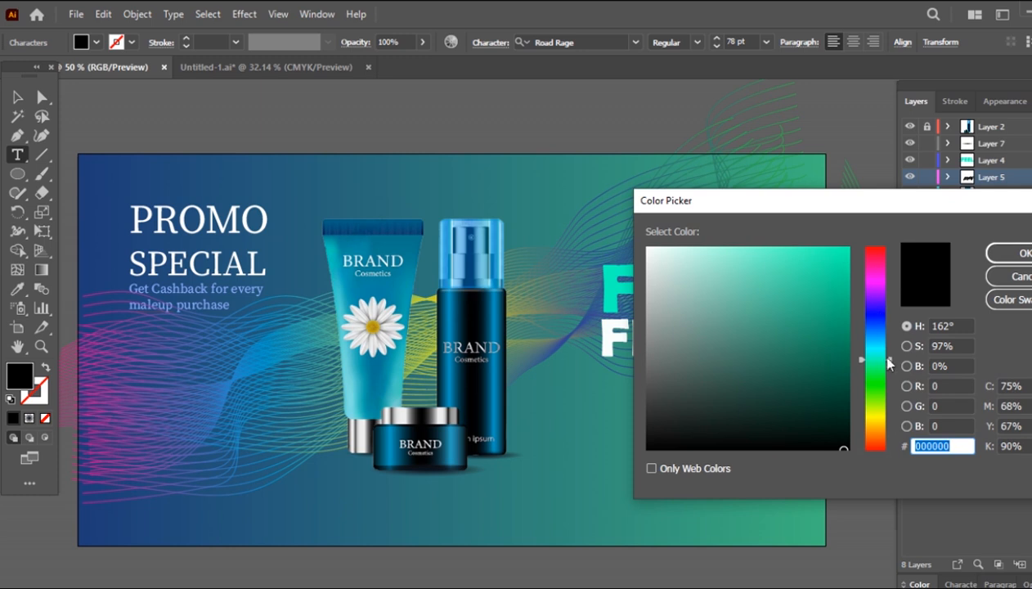
pyautogui.write('13dfac')
pyautogui.press('Return')
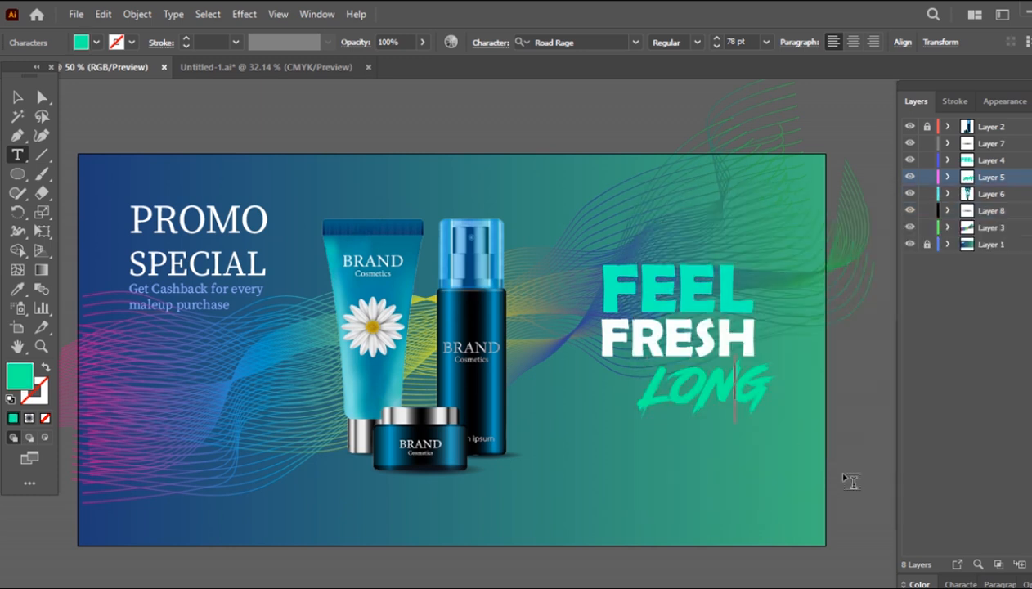
pyautogui.moveTo(746, 336); pyautogui.dragTo(556, 334)
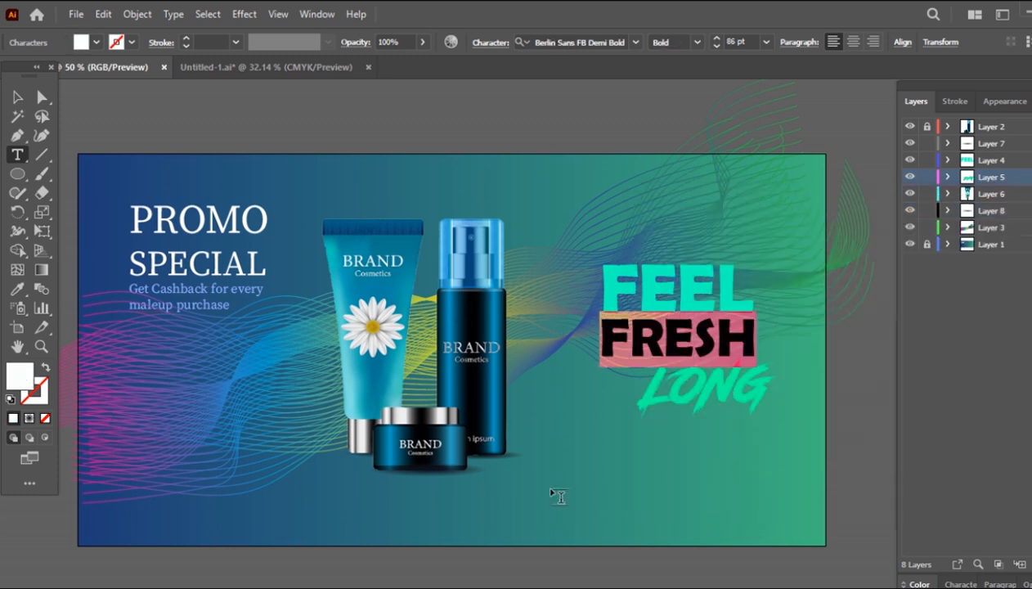
pyautogui.click(46, 369)
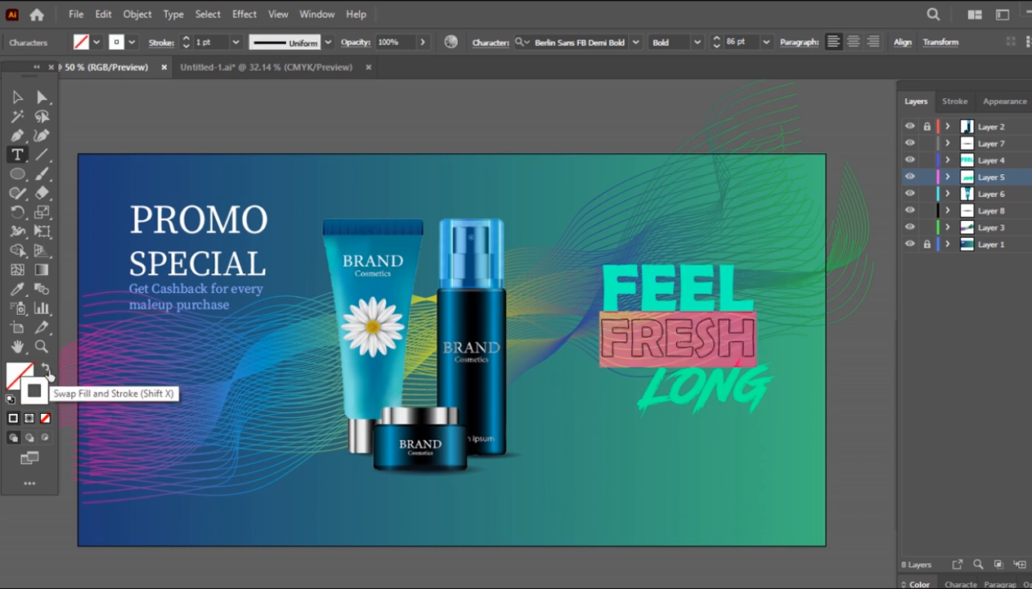
pyautogui.click(47, 370)
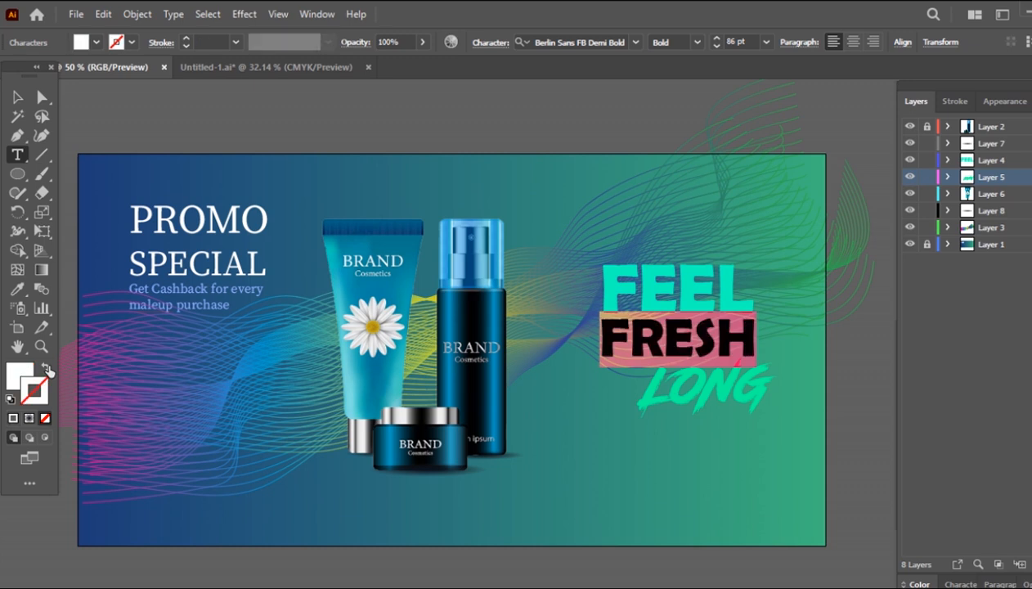
# - Display the appearance attributes in a separate floating window beside the headline and leave text editing
pyautogui.click(317, 14)
pyautogui.click(393, 238)
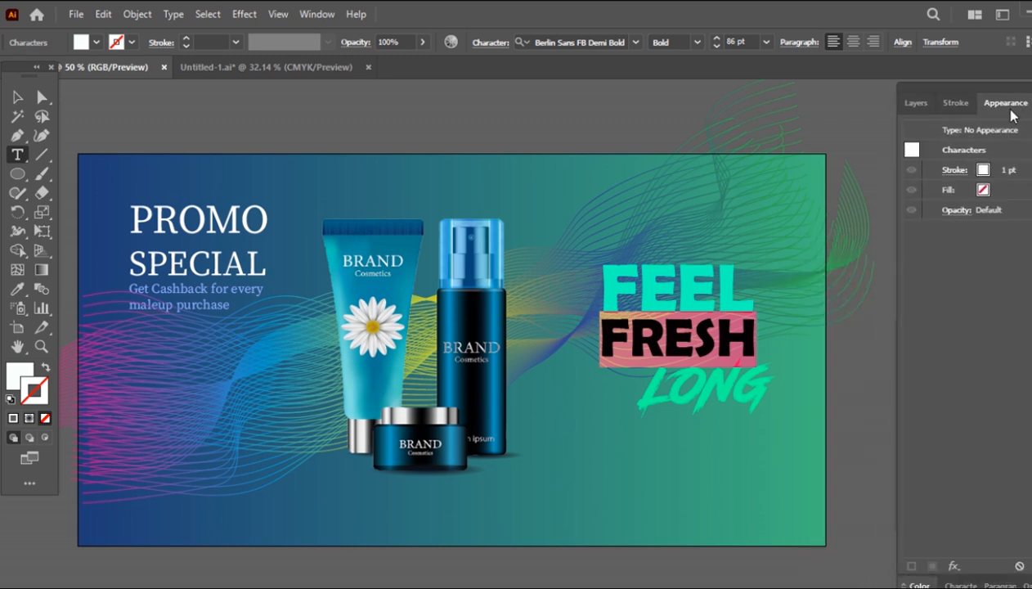
pyautogui.moveTo(1001, 101); pyautogui.dragTo(842, 263)
pyautogui.click(999, 262)
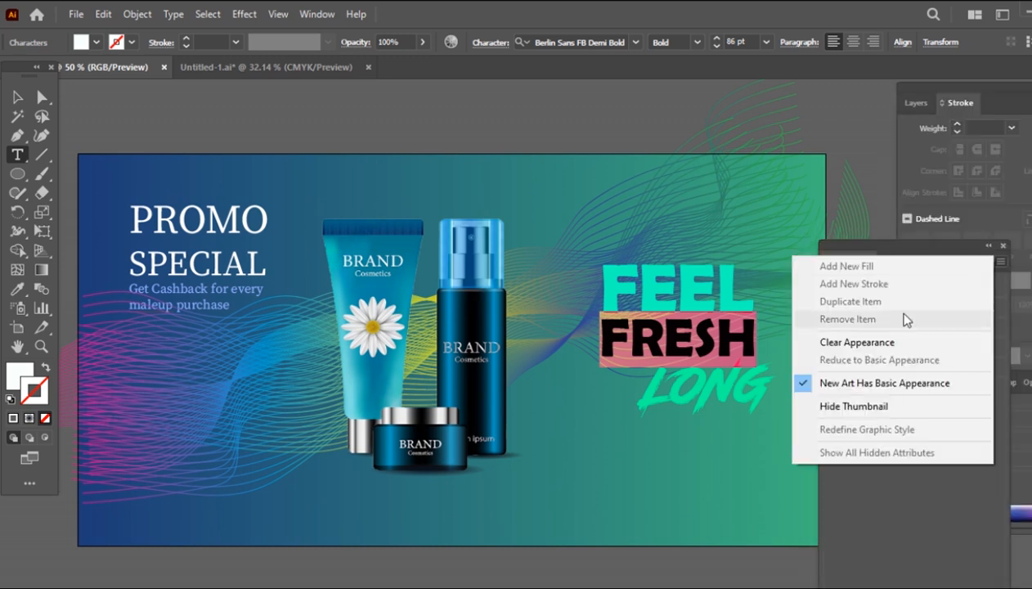
pyautogui.click(720, 476)
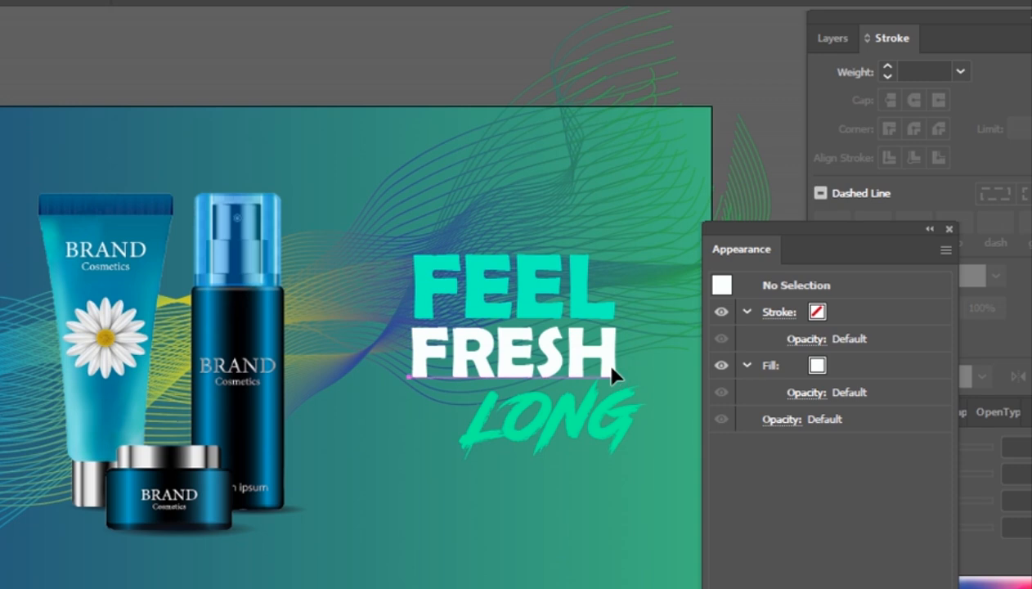
# - Add a new stroke to the FRESH text object and move it beneath the fill in the appearance order
pyautogui.click(609, 371)
pyautogui.click(944, 252)
pyautogui.click(790, 282)
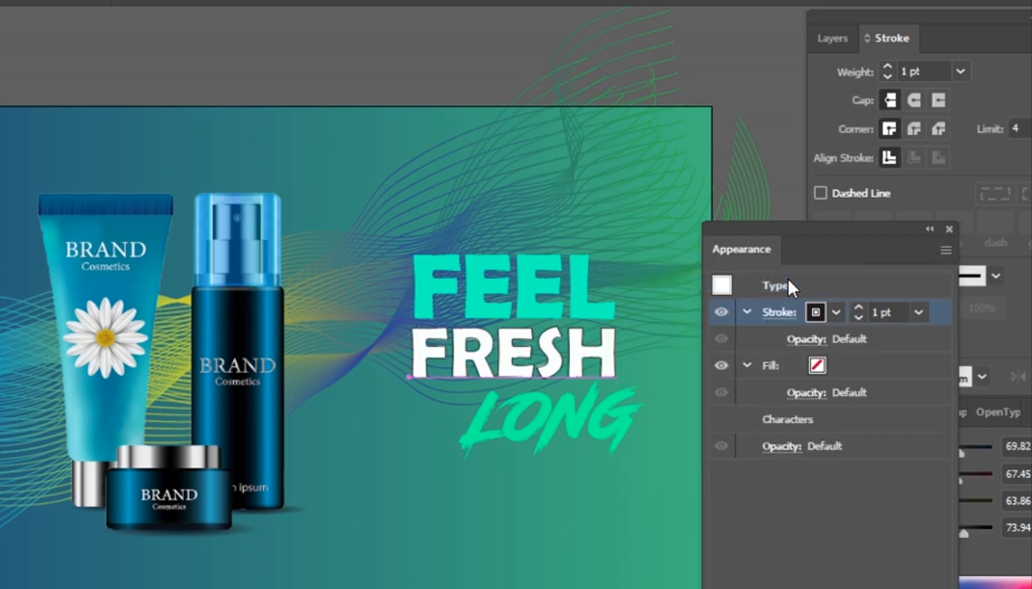
pyautogui.moveTo(941, 308)
pyautogui.mouseDown()
pyautogui.moveTo(931, 405)
pyautogui.moveTo(952, 404)
pyautogui.mouseUp()
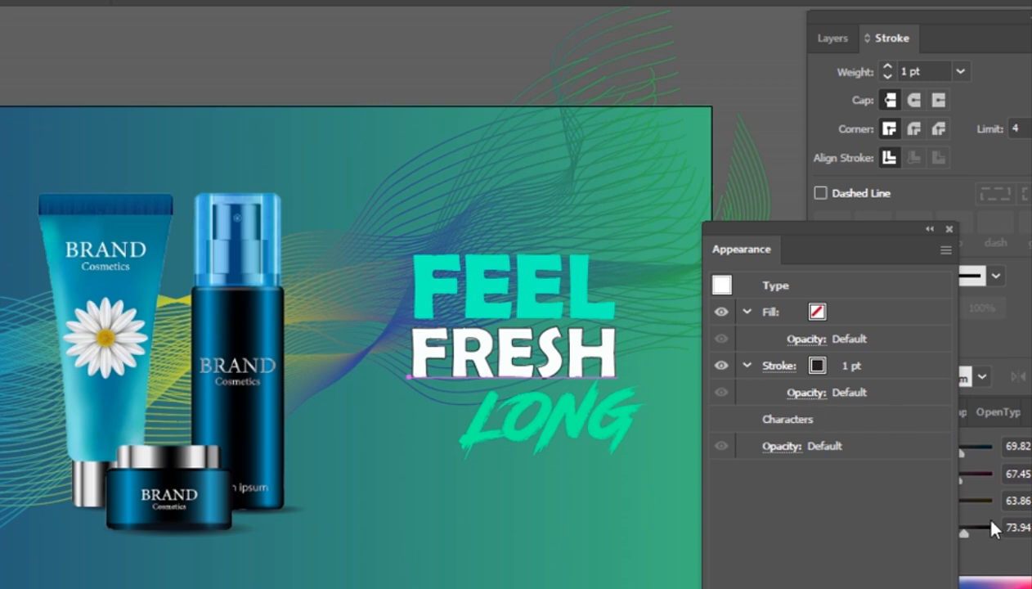
# - Set the weight of the FRESH text's new stroke to 3 pt
pyautogui.click(850, 368)
pyautogui.click(858, 360)
pyautogui.click(858, 360)
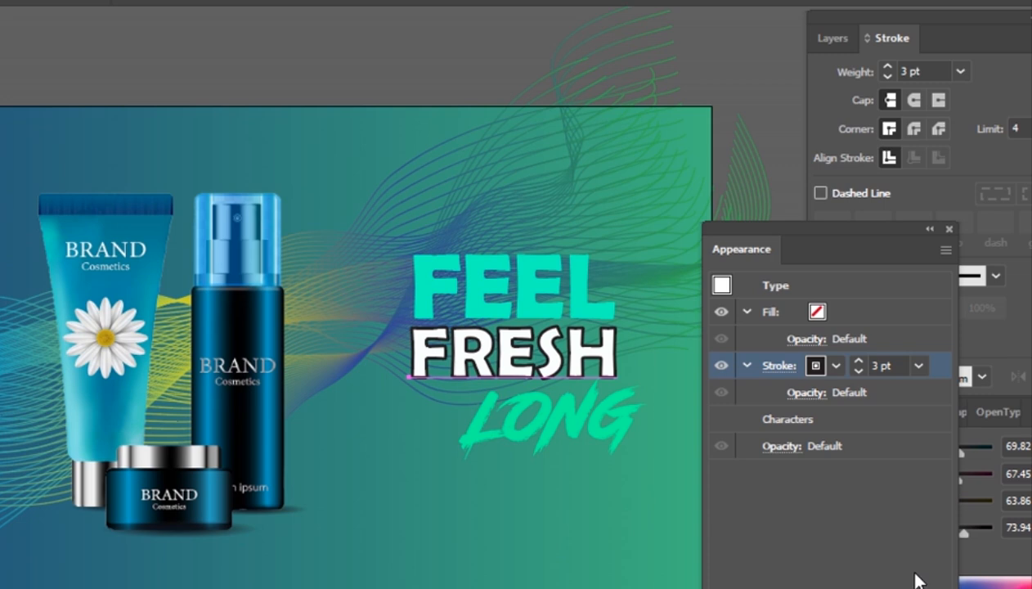
pyautogui.click(840, 309)
pyautogui.click(815, 311)
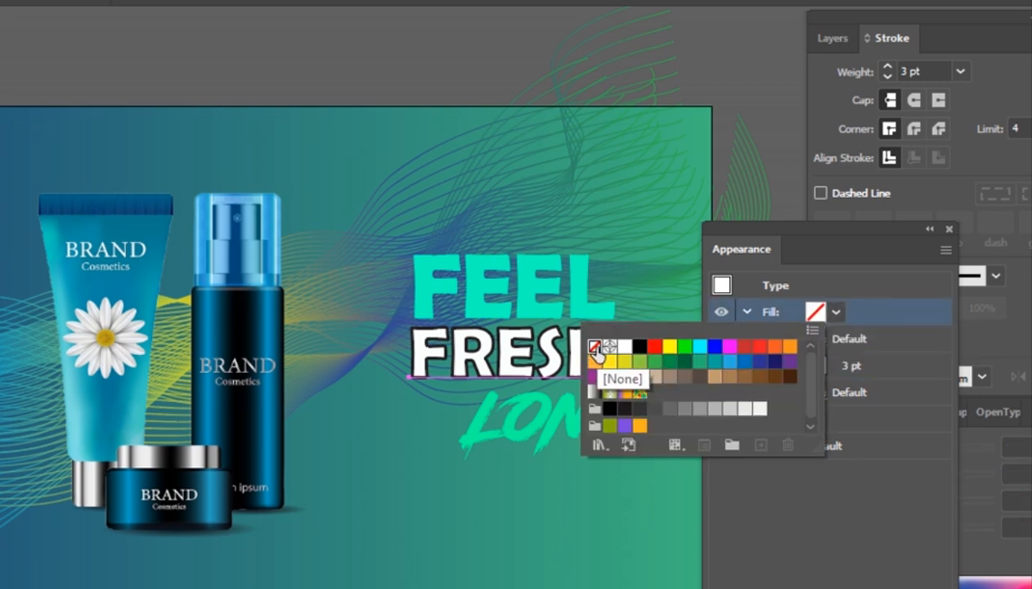
pyautogui.press('Escape')
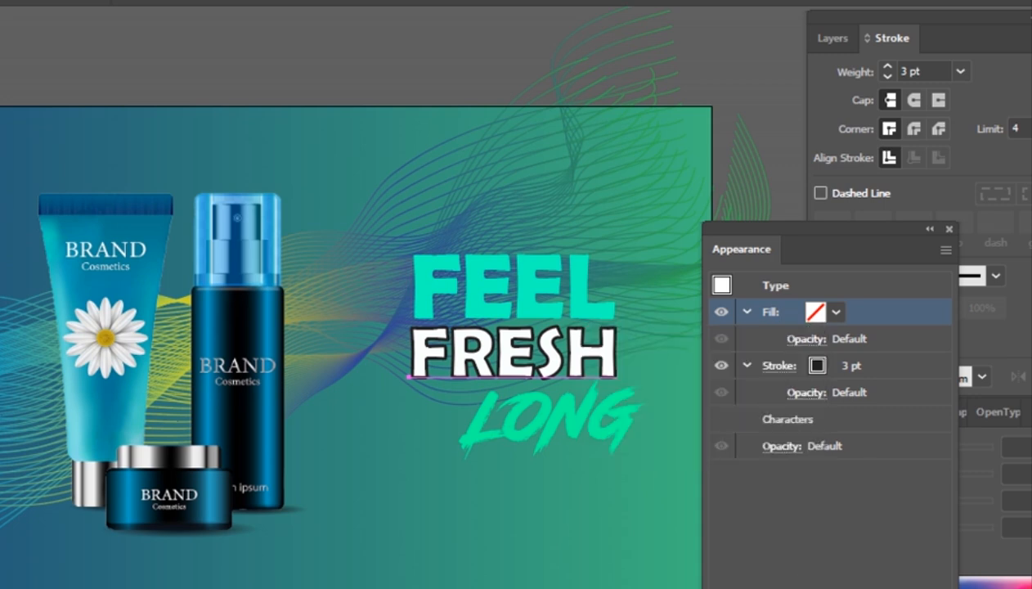
# - Recolour the FRESH text's stroke white, #FFFFFF, and deselect the text
pyautogui.doubleClick(31, 406)
pyautogui.moveTo(656, 253); pyautogui.dragTo(630, 241)
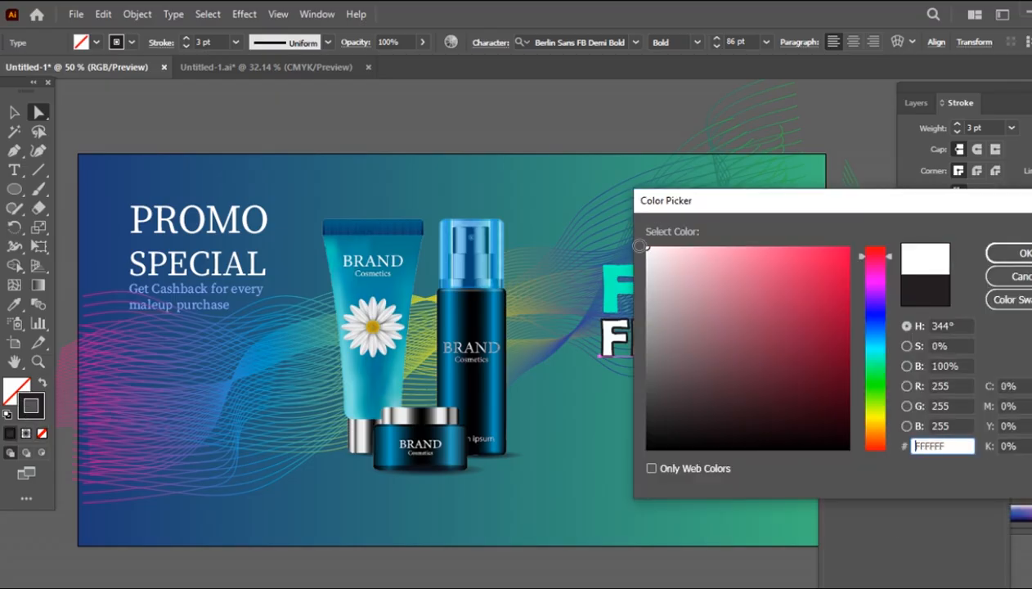
pyautogui.click(1019, 252)
pyautogui.click(116, 585)
pyautogui.click(24, 385)
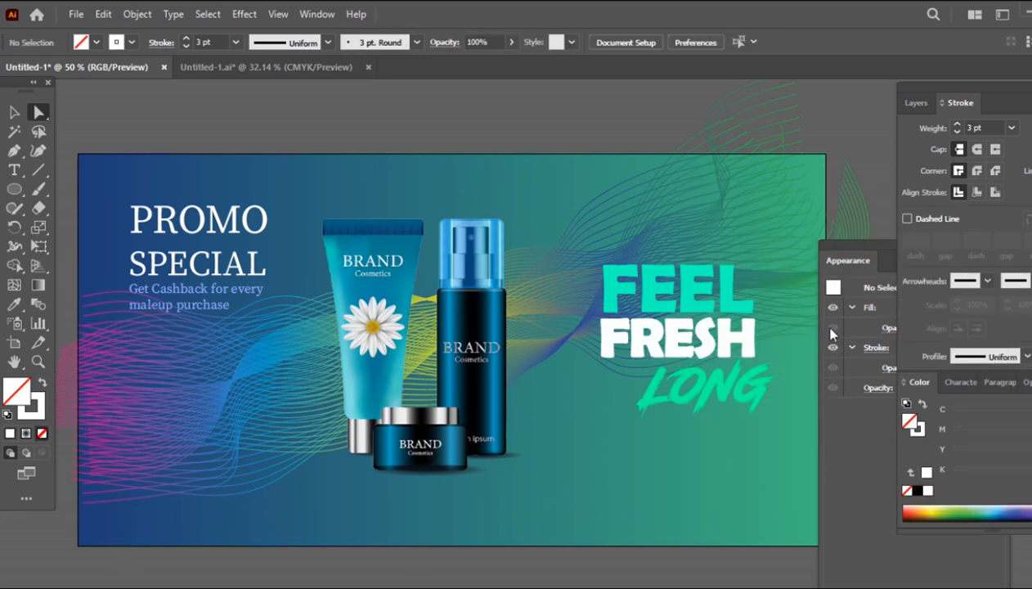
# - Expand the FRESH text's appearance and convert it to shapes with the Object and Fill options enabled
pyautogui.click(717, 335)
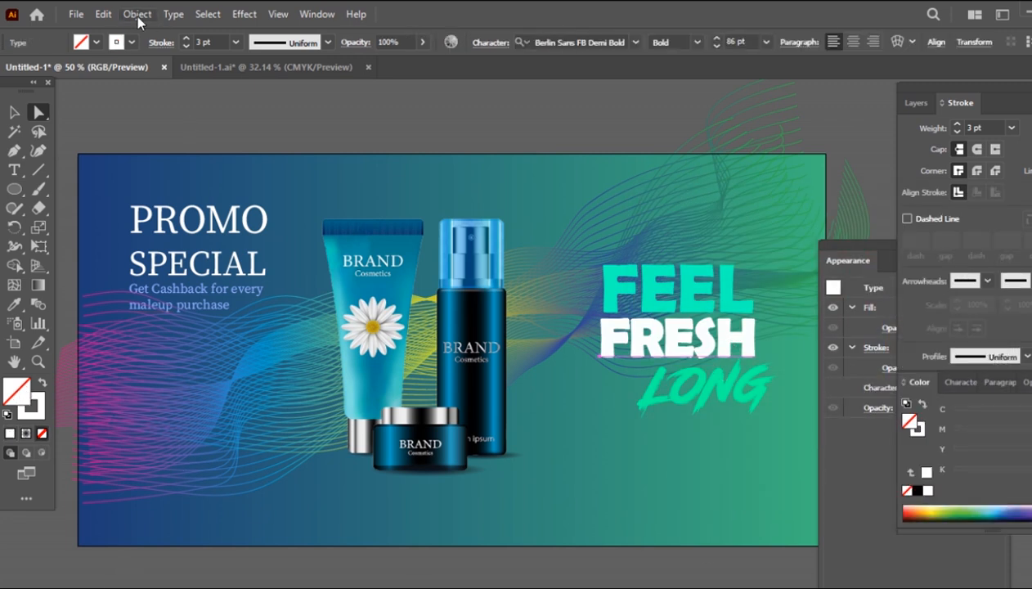
pyautogui.click(136, 14)
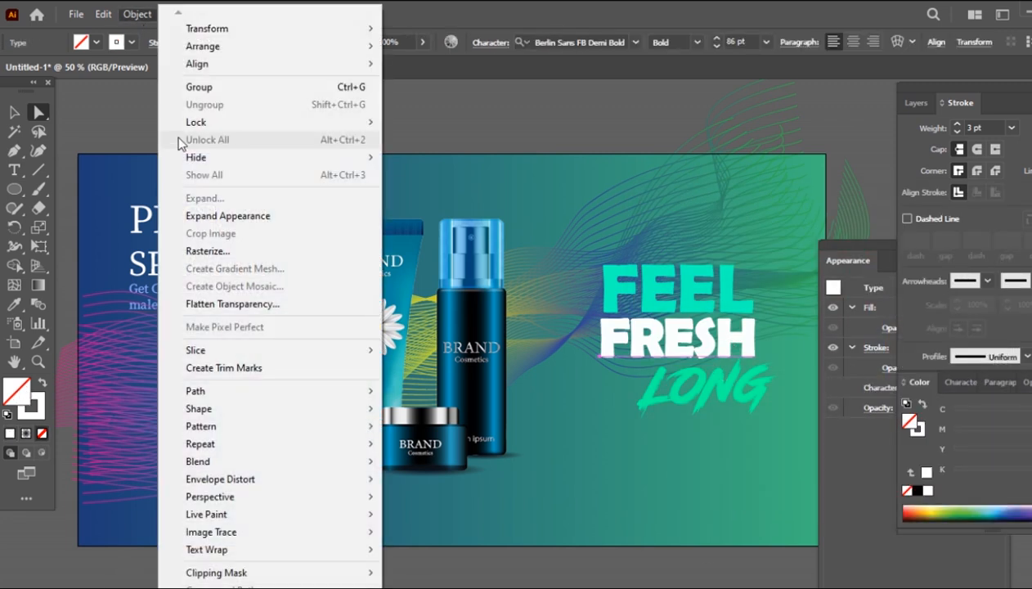
pyautogui.click(213, 215)
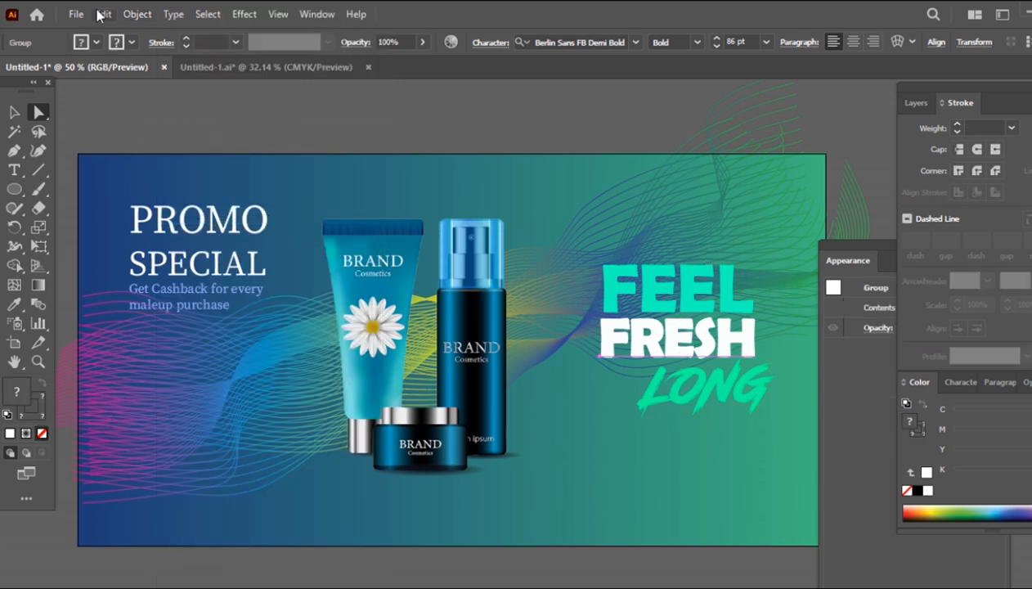
pyautogui.click(137, 14)
pyautogui.click(208, 198)
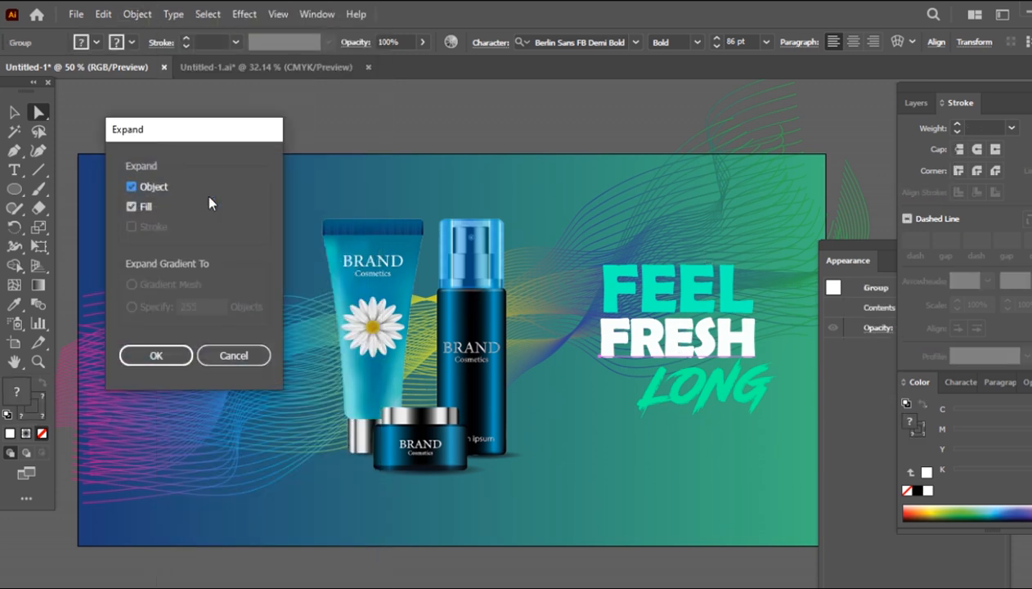
pyautogui.click(155, 354)
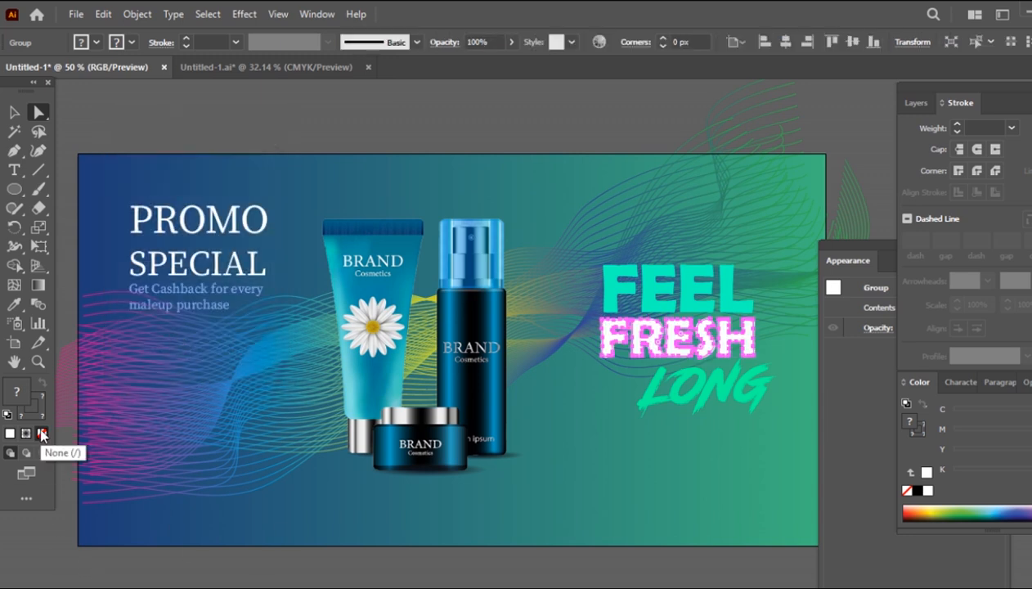
# - Swap fill and stroke on all five filled FRESH letter shapes so the word has white outlines and no fill
pyautogui.click(542, 577)
pyautogui.click(707, 349)
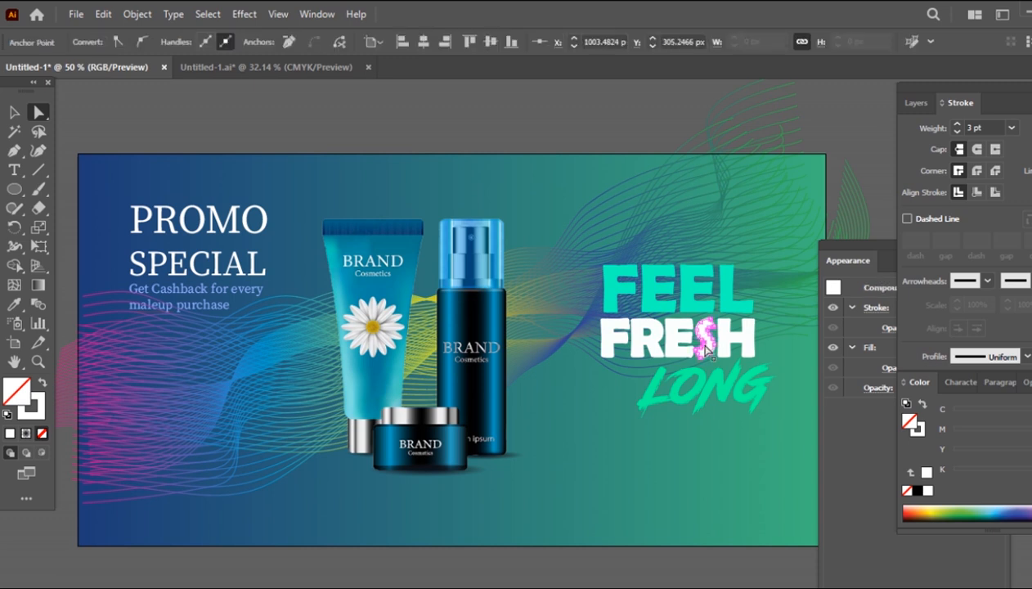
pyautogui.click(125, 472)
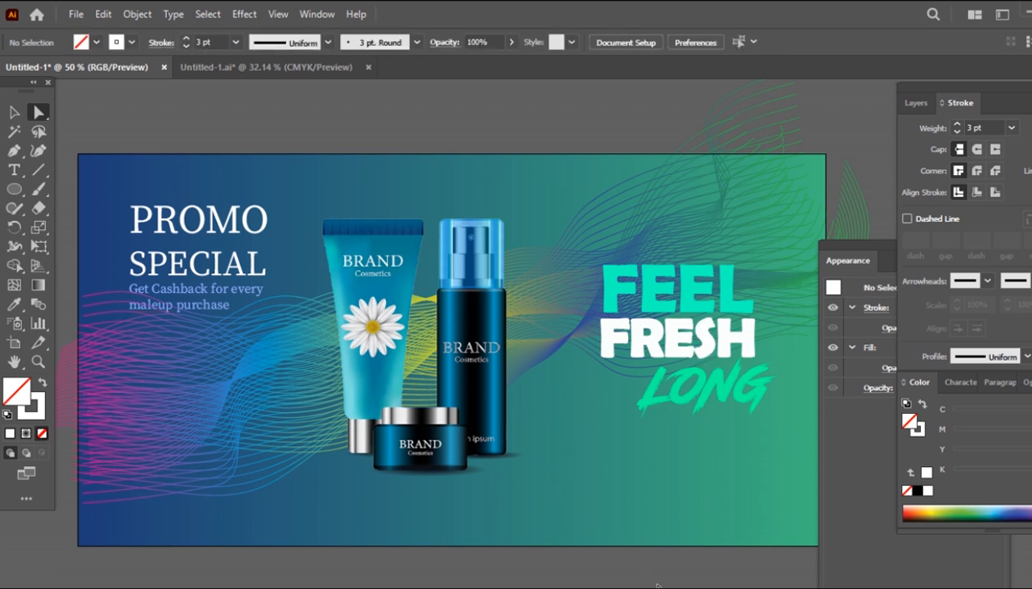
pyautogui.keyDown('ctrl'); pyautogui.click(708, 342); pyautogui.keyUp('ctrl')
pyautogui.keyDown('ctrl'); pyautogui.click(508, 367); pyautogui.keyUp('ctrl')
pyautogui.click(541, 312)
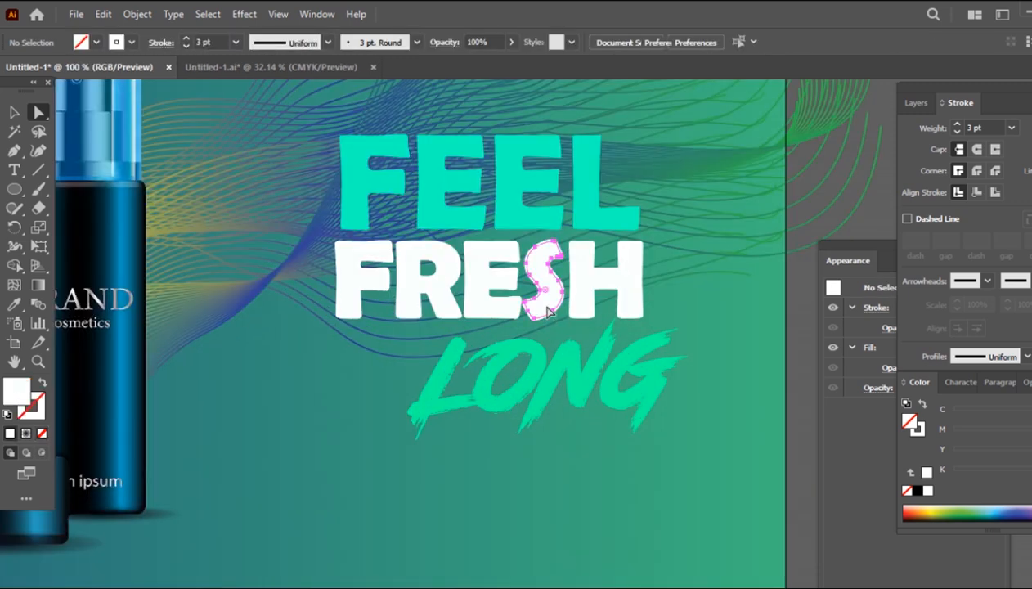
pyautogui.click(41, 383)
pyautogui.click(42, 383)
pyautogui.keyDown('shift'); pyautogui.click(637, 282); pyautogui.keyUp('shift')
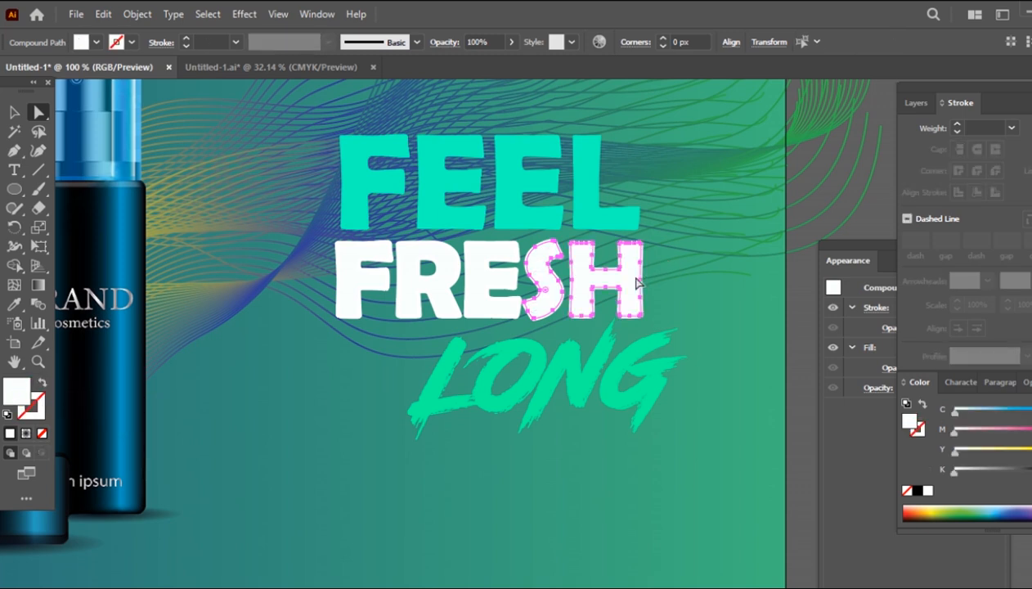
pyautogui.keyDown('shift'); pyautogui.click(488, 308); pyautogui.keyUp('shift')
pyautogui.keyDown('shift'); pyautogui.click(425, 282); pyautogui.keyUp('shift')
pyautogui.keyDown('shift'); pyautogui.click(350, 272); pyautogui.keyUp('shift')
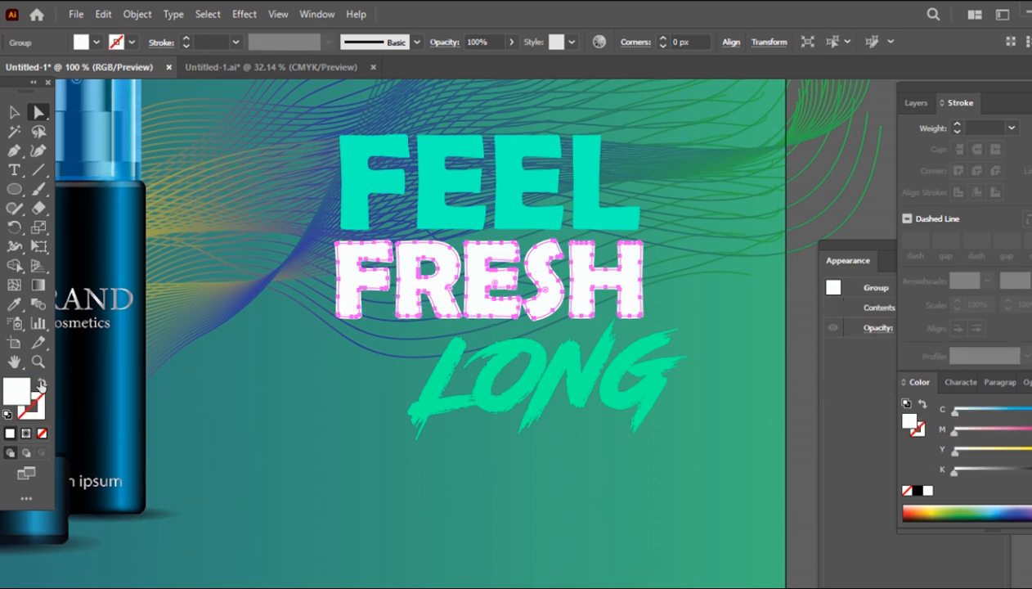
pyautogui.click(42, 383)
pyautogui.click(790, 470)
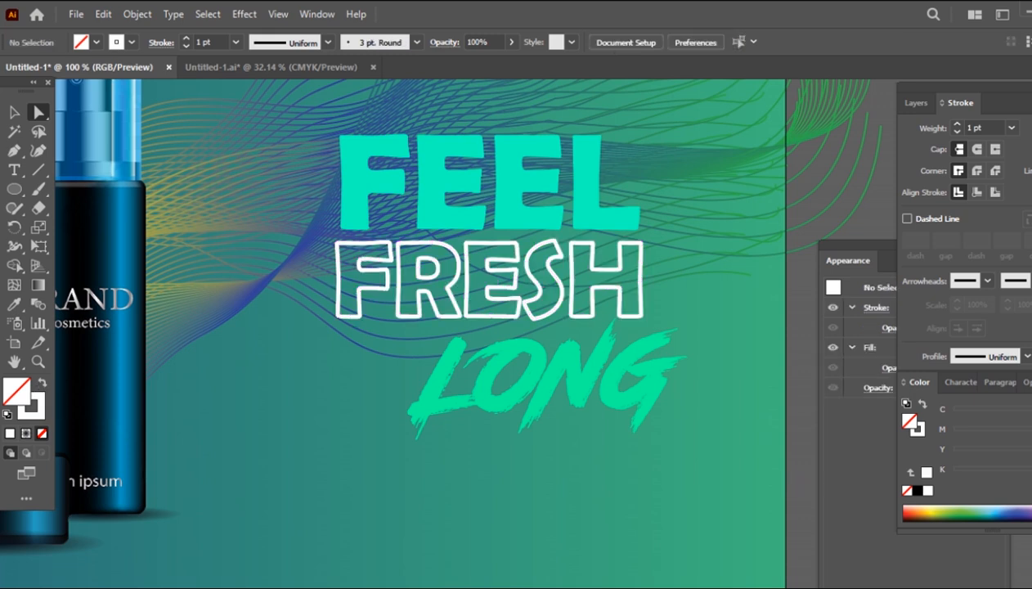
# - Recolour the LONG text from green to a bright cyan blue by shifting its hue
pyautogui.hotkey('ctrl', '-')
pyautogui.hotkey('ctrl', '-')
pyautogui.hotkey('ctrl', '-')
pyautogui.hotkey('ctrl', '-')
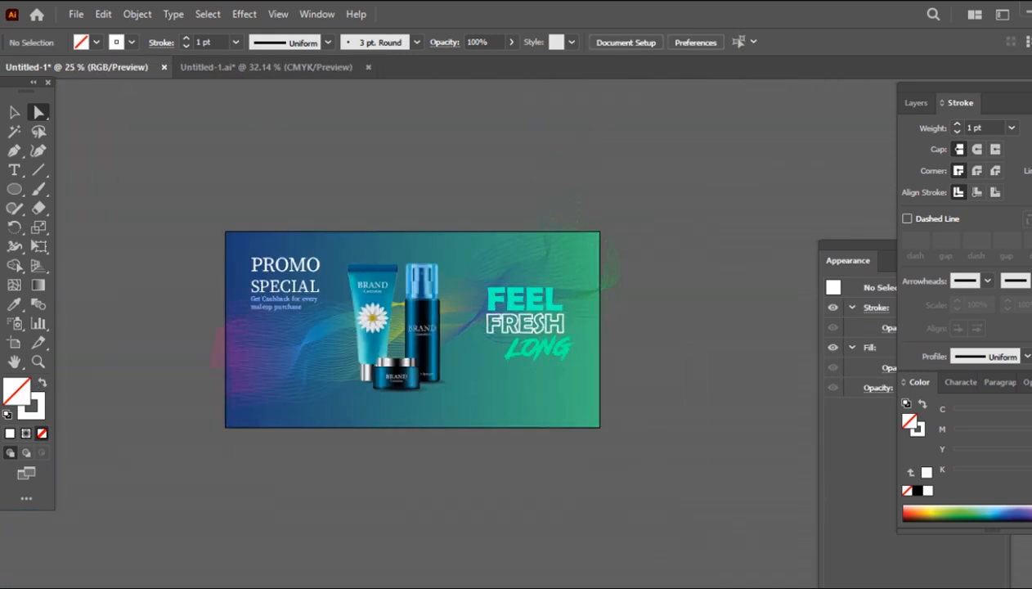
pyautogui.hotkey('ctrl', '0')
pyautogui.hotkey('ctrl', '-')
pyautogui.hotkey('ctrl', '-')
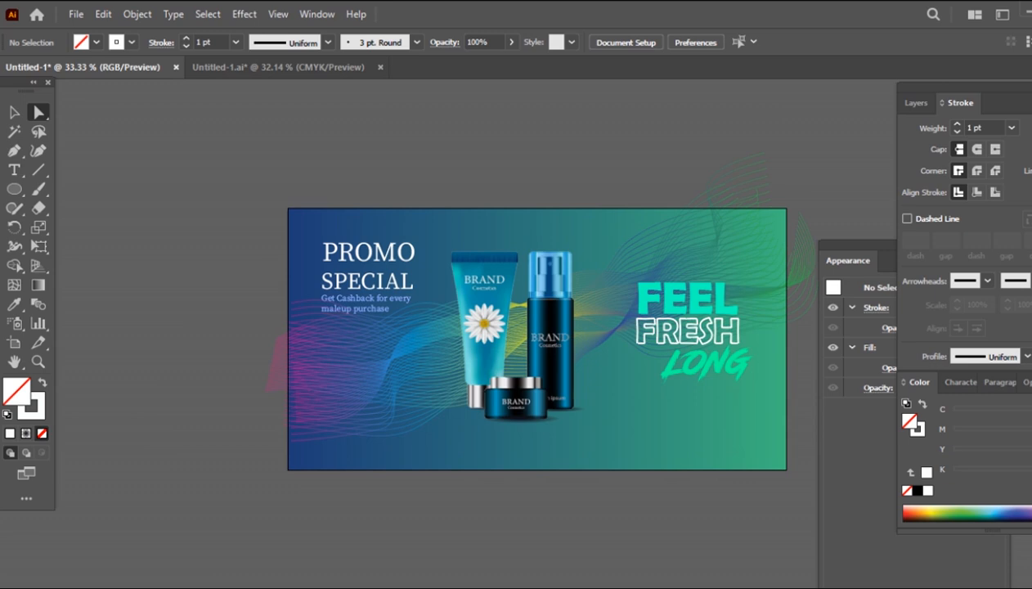
pyautogui.hotkey('ctrl', '+')
pyautogui.hotkey('ctrl', '+')
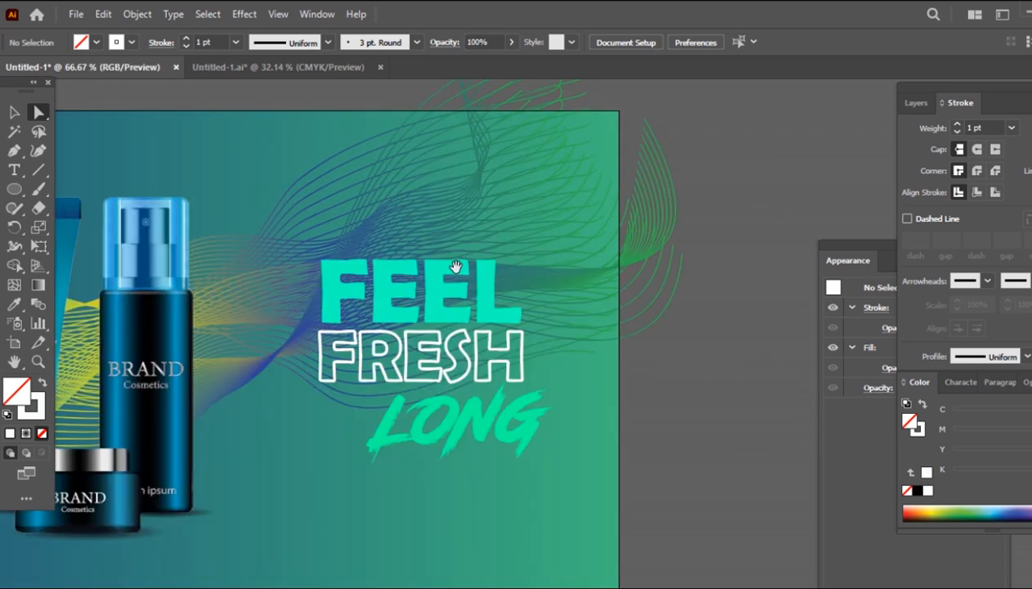
pyautogui.press('t')
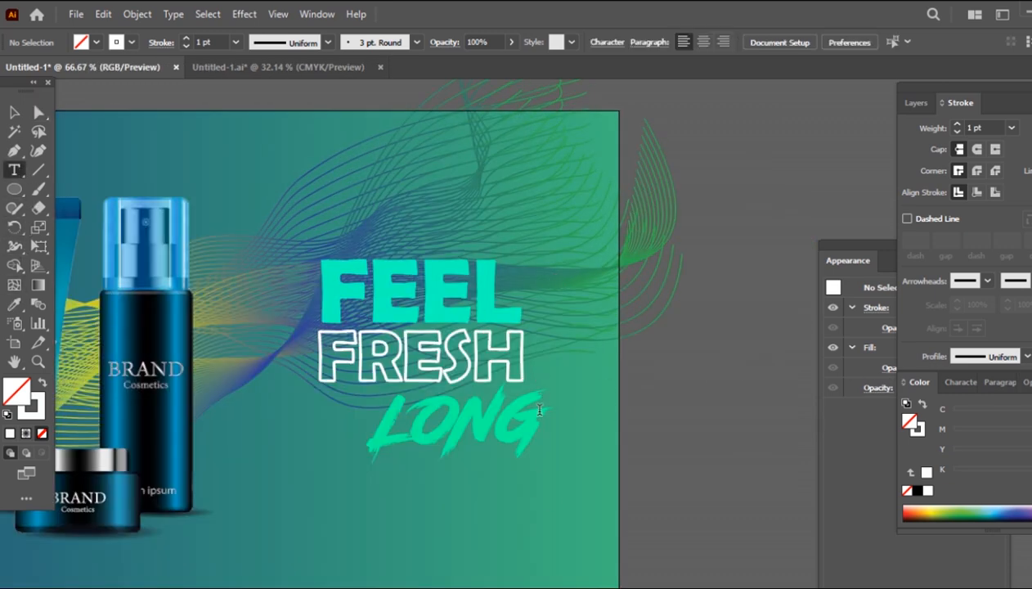
pyautogui.moveTo(539, 409); pyautogui.dragTo(297, 422)
pyautogui.doubleClick(16, 393)
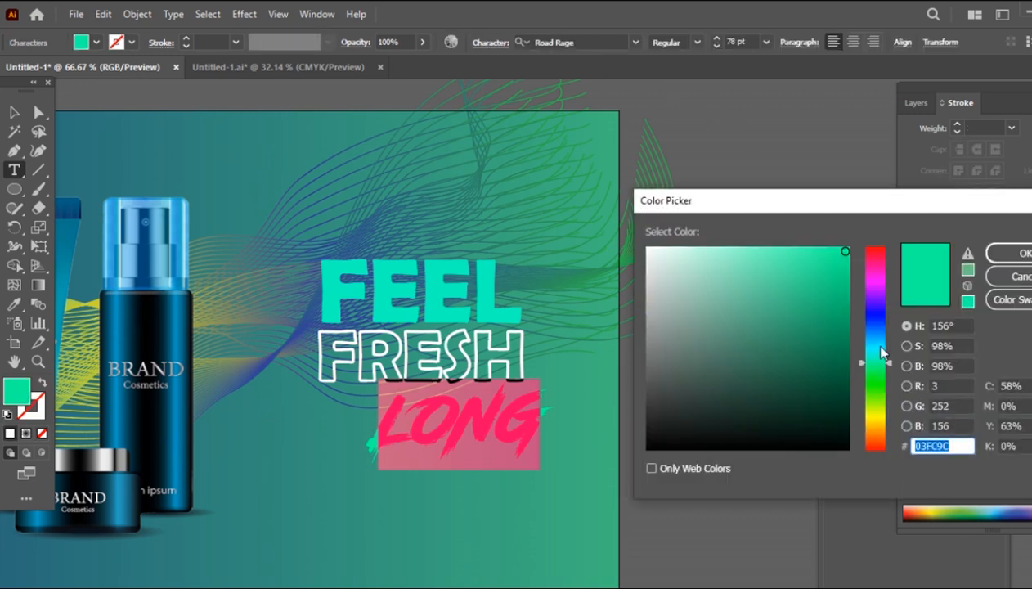
pyautogui.moveTo(882, 351); pyautogui.dragTo(883, 338)
pyautogui.press('Return')
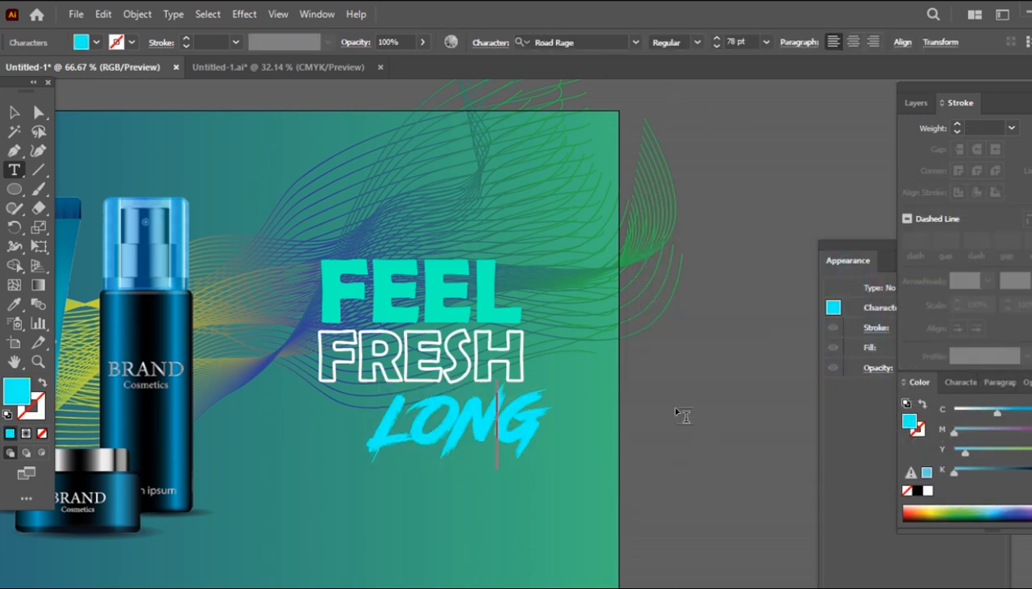
pyautogui.hotkey('ctrl', '0')
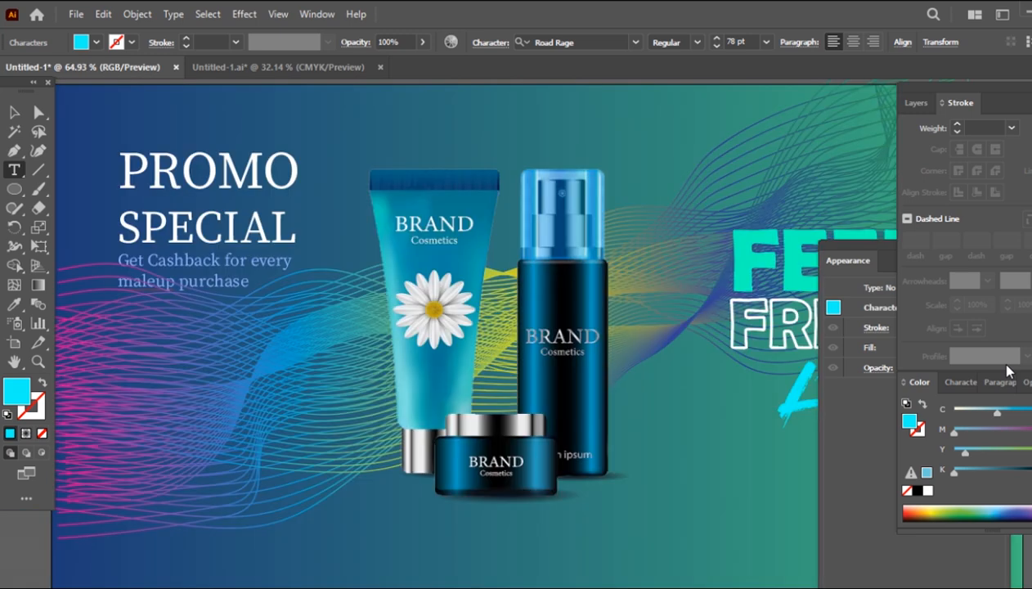
pyautogui.hotkey('ctrl', '-')
pyautogui.hotkey('ctrl', '-')
pyautogui.hotkey('ctrl', '-')
pyautogui.hotkey('ctrl', '0')
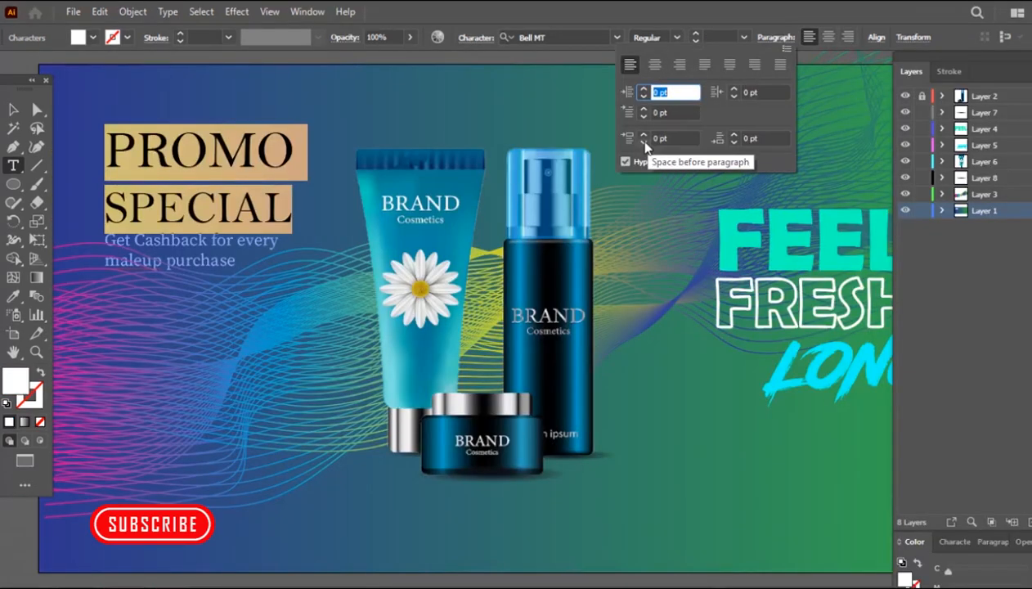
# - Tighten the line gap in the PROMO SPECIAL heading by reducing the space before its paragraphs
pyautogui.click(642, 142)
pyautogui.click(643, 142)
pyautogui.click(643, 142)
pyautogui.click(644, 142)
pyautogui.click(643, 142)
pyautogui.click(643, 142)
pyautogui.click(643, 142)
pyautogui.click(643, 142)
pyautogui.click(644, 142)
pyautogui.click(644, 134)
pyautogui.click(31, 124)
pyautogui.click(15, 111)
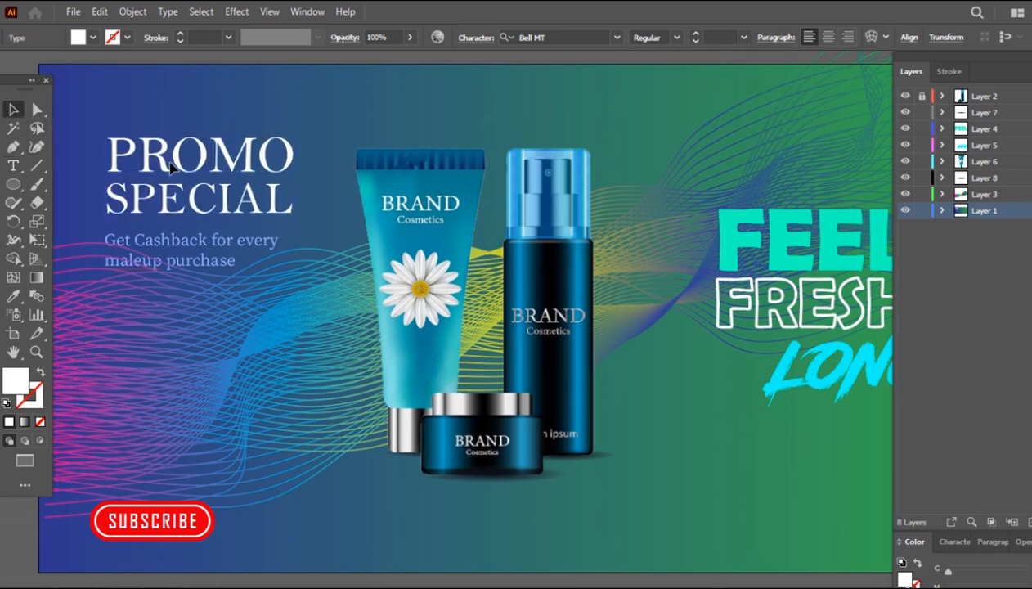
# - Shift the PROMO SPECIAL heading and the cashback text slightly up and to the left, and deselect everything
pyautogui.moveTo(170, 166); pyautogui.dragTo(161, 160)
pyautogui.moveTo(184, 245); pyautogui.dragTo(174, 235)
pyautogui.click(699, 488)
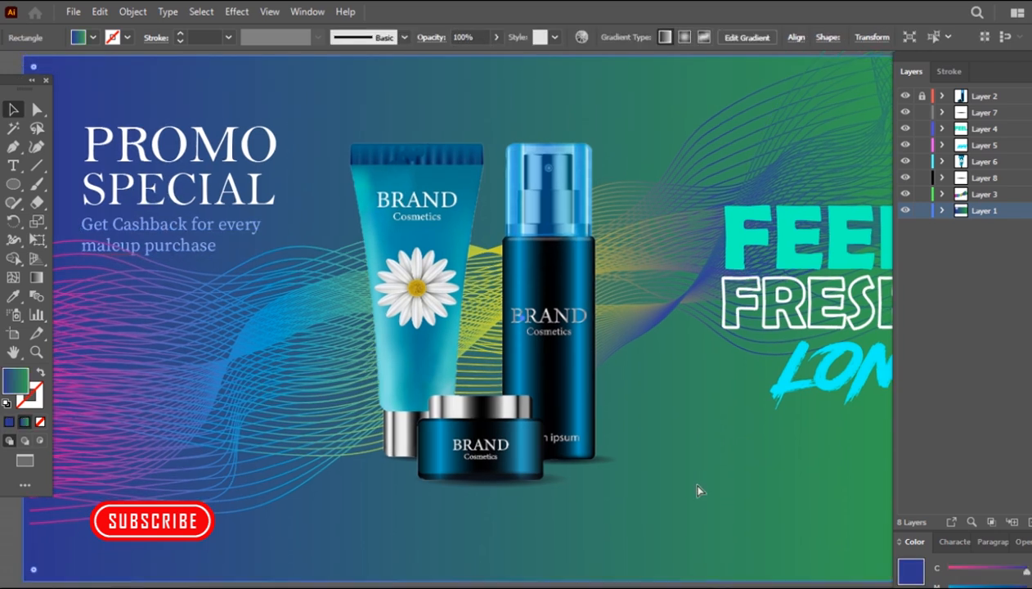
pyautogui.hotkey('ctrl', '0')
pyautogui.click(615, 582)
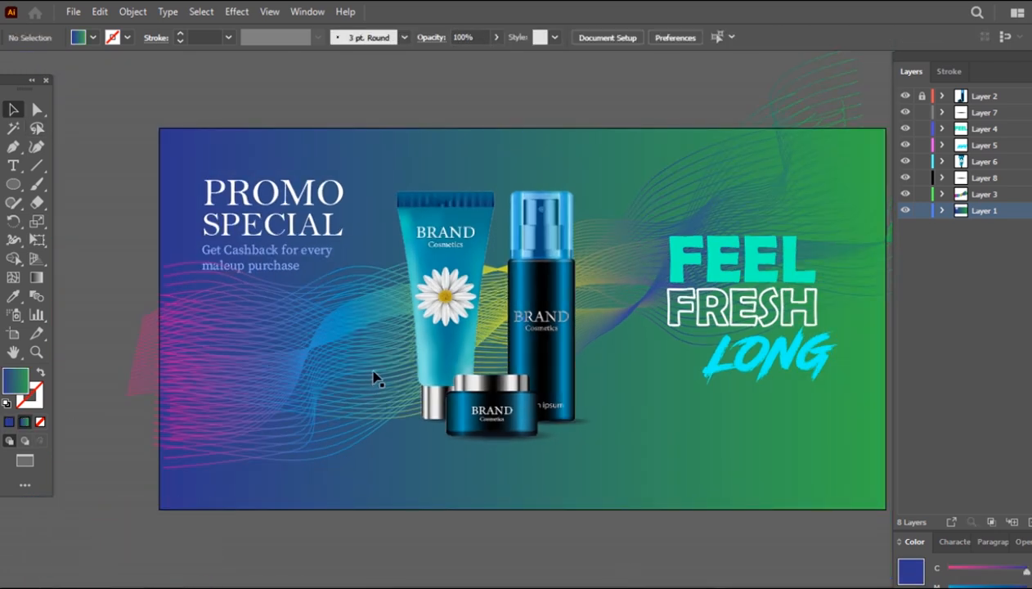
# - Add black Bell MT text reading CONTACT beneath the products and reduce its font size to 88 pt
pyautogui.press('t')
pyautogui.click(382, 464)
pyautogui.write('CO')
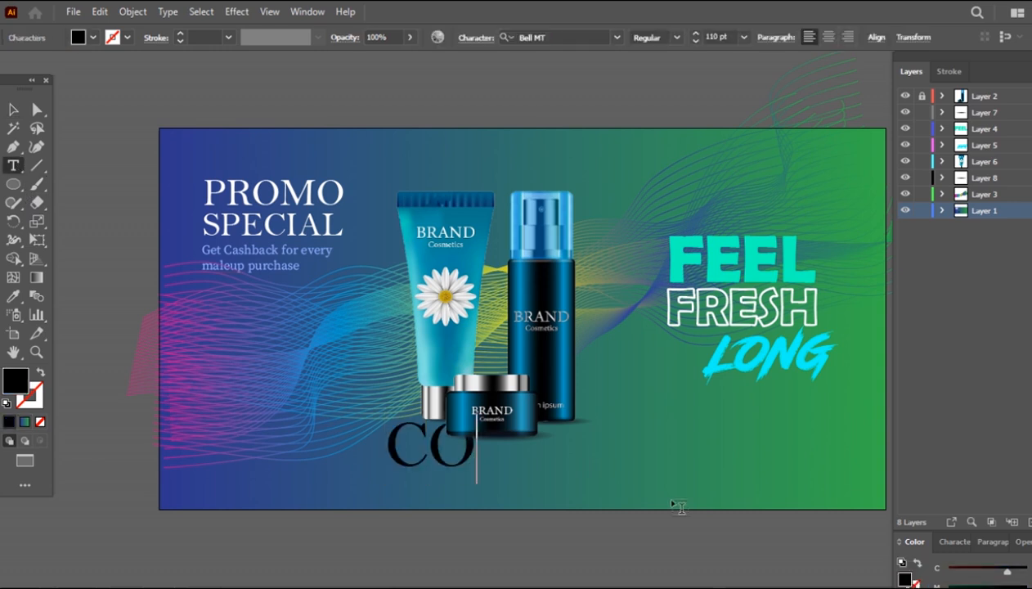
pyautogui.write('NTACT')
pyautogui.hotkey('ctrl', 'a')
pyautogui.hotkey('ctrl', 'shift', ',')
pyautogui.hotkey('ctrl', 'shift', ',')
pyautogui.hotkey('ctrl', 'shift', ',')
pyautogui.hotkey('ctrl', 'shift', ',')
pyautogui.hotkey('ctrl', 'shift', ',')
pyautogui.hotkey('ctrl', 'shift', ',')
pyautogui.hotkey('ctrl', 'shift', ',')
pyautogui.press('Escape')
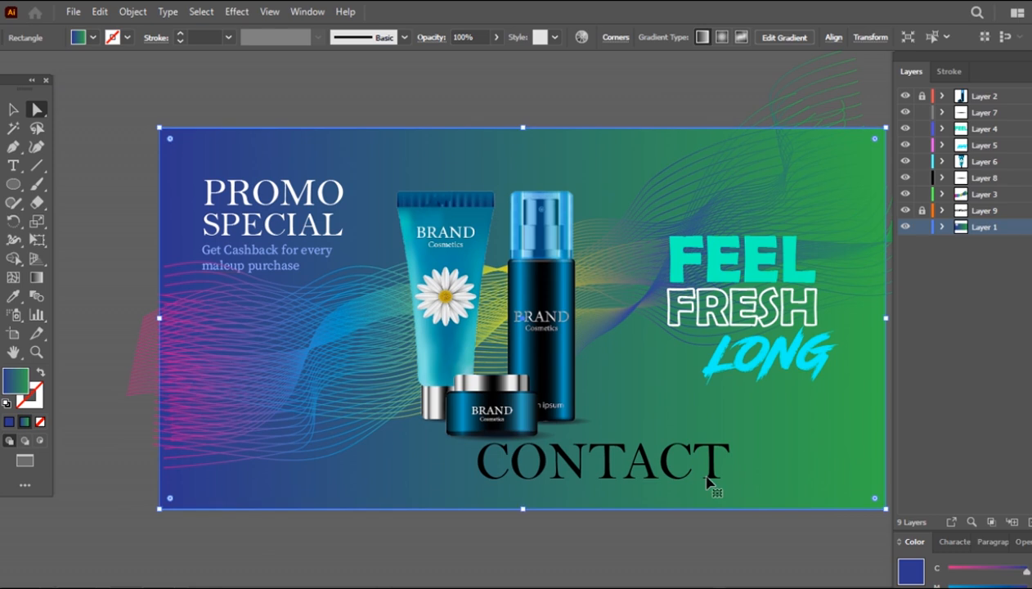
# - Unlock Layer 9 and move the CONTACT text to the lower-left area of the banner
pyautogui.hotkey('ctrl', '2')
pyautogui.click(921, 211)
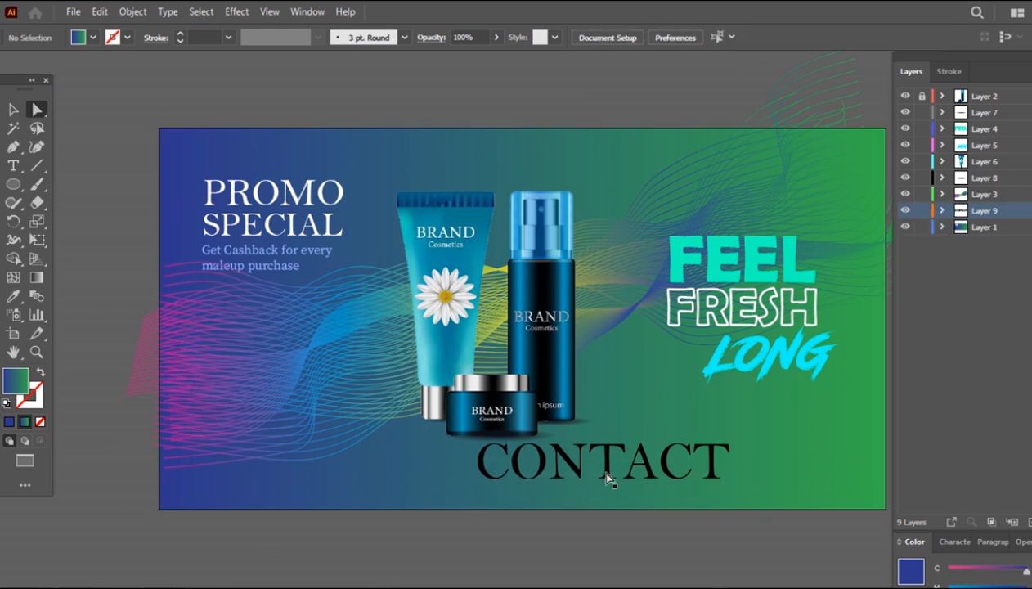
pyautogui.moveTo(604, 470); pyautogui.dragTo(317, 450)
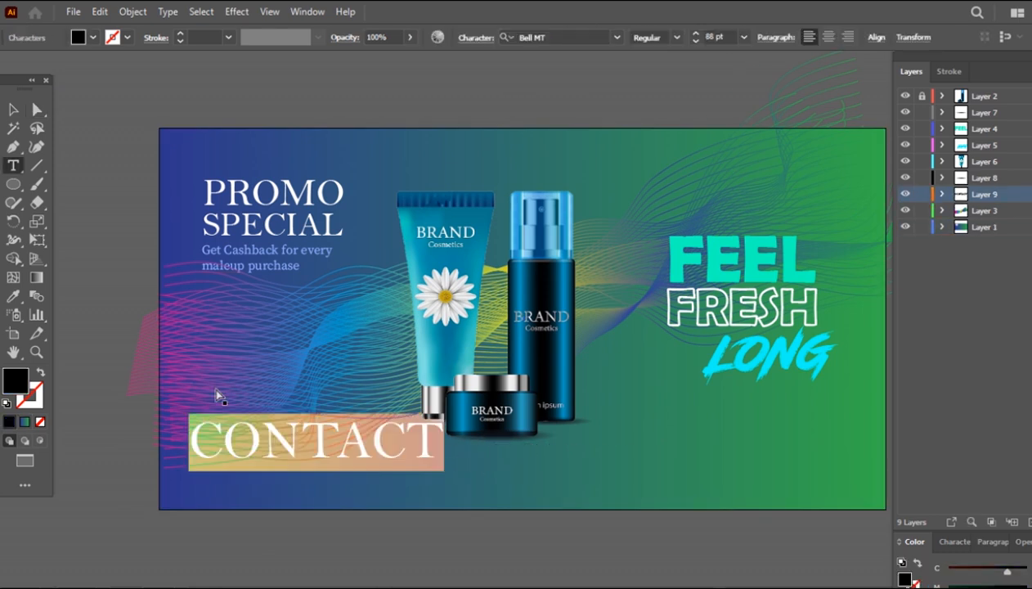
# - Reduce the CONTACT text's font size to 50 pt
pyautogui.hotkey('ctrl', 'shift', ',')
pyautogui.hotkey('ctrl', 'shift', ',')
pyautogui.hotkey('ctrl', 'shift', ',')
pyautogui.hotkey('ctrl', 'shift', ',')
pyautogui.hotkey('ctrl', 'shift', ',')
pyautogui.hotkey('ctrl', 'shift', ',')
pyautogui.hotkey('ctrl', 'shift', ',')
pyautogui.hotkey('ctrl', 'shift', ',')
pyautogui.hotkey('ctrl', 'shift', ',')
pyautogui.hotkey('ctrl', 'shift', ',')
pyautogui.hotkey('ctrl', 'shift', ',')
pyautogui.hotkey('ctrl', 'shift', ',')
pyautogui.hotkey('ctrl', 'shift', ',')
pyautogui.hotkey('ctrl', 'shift', ',')
pyautogui.hotkey('ctrl', 'shift', ',')
pyautogui.hotkey('ctrl', 'shift', ',')
pyautogui.hotkey('ctrl', 'shift', ',')
pyautogui.hotkey('ctrl', 'shift', ',')
pyautogui.hotkey('ctrl', 'shift', ',')
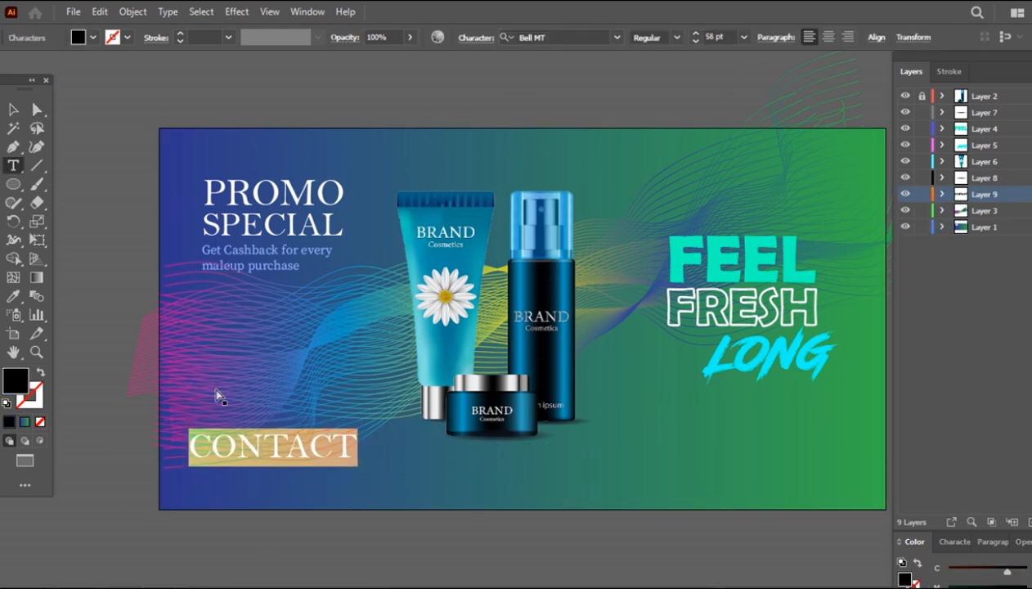
# - Add a second line with the contact phone number beneath the word CONTACT
pyautogui.press('Escape')
pyautogui.press('Return')
pyautogui.write('00123456789')
# - Shrink only the word CONTACT so that it is smaller than the phone number line
pyautogui.hotkey('ctrl', '-')
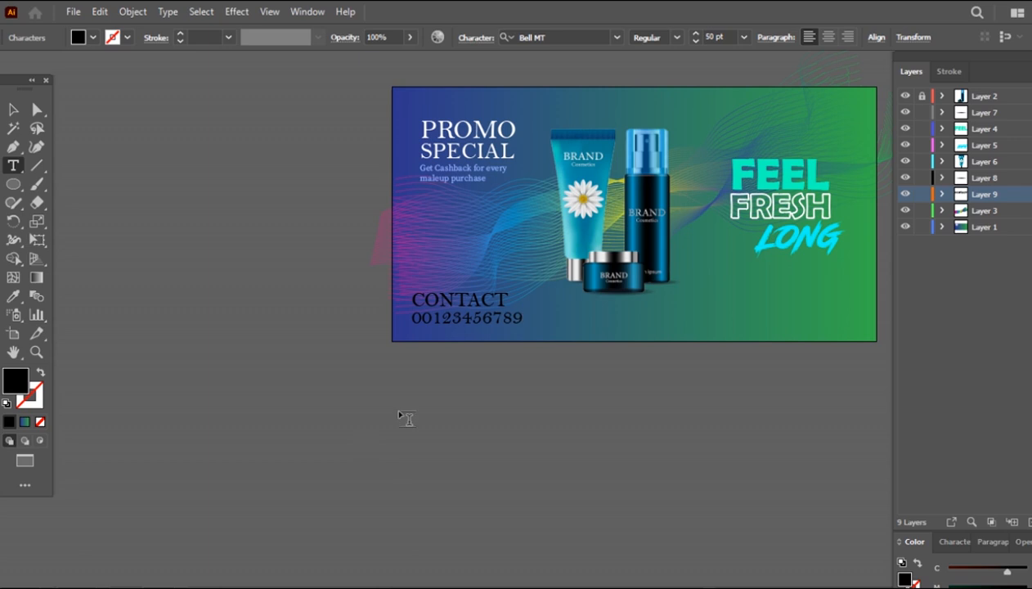
pyautogui.moveTo(505, 295); pyautogui.dragTo(384, 264)
pyautogui.hotkey('ctrl', 'shift', ',')
pyautogui.hotkey('ctrl', 'shift', ',')
pyautogui.hotkey('ctrl', 'shift', ',')
pyautogui.hotkey('ctrl', 'shift', ',')
pyautogui.hotkey('ctrl', 'shift', ',')
pyautogui.hotkey('ctrl', 'shift', ',')
pyautogui.hotkey('ctrl', 'shift', ',')
pyautogui.hotkey('ctrl', 'shift', ',')
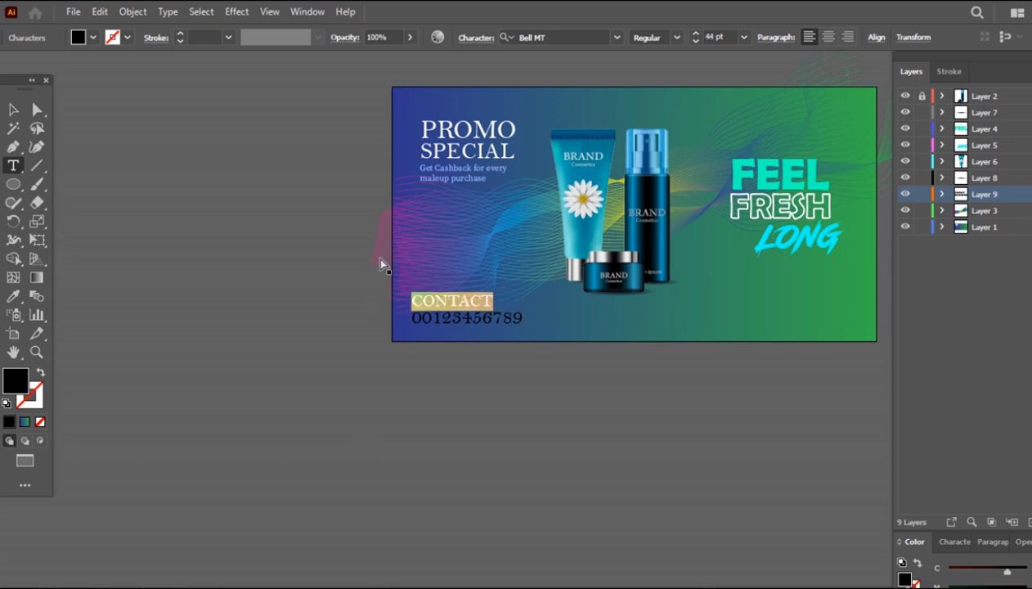
pyautogui.click(461, 317)
pyautogui.press('Escape')
pyautogui.click(510, 325)
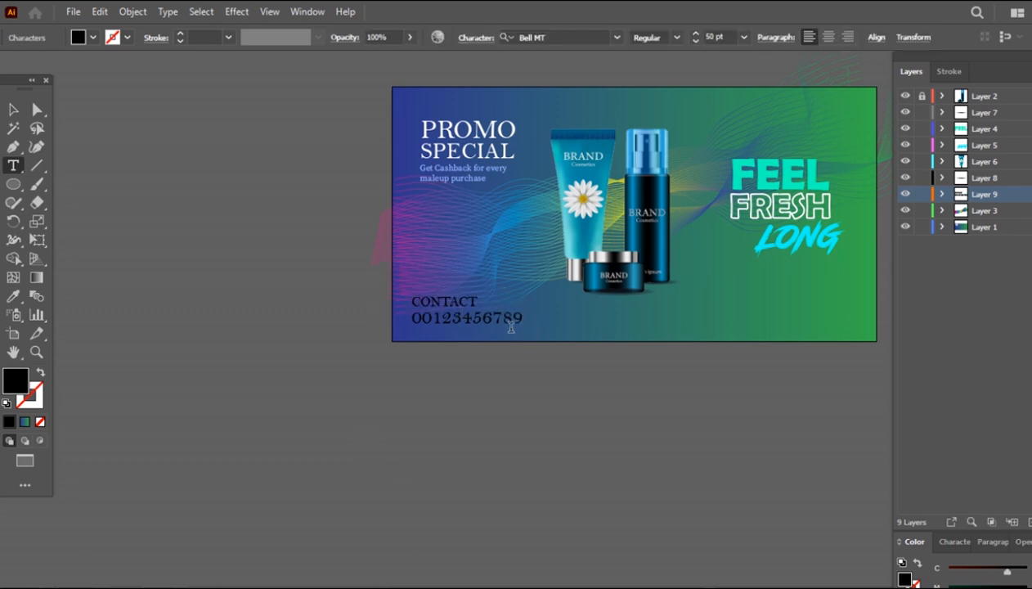
pyautogui.press('Return')
pyautogui.write('www. youremail.com')
pyautogui.press('Escape')
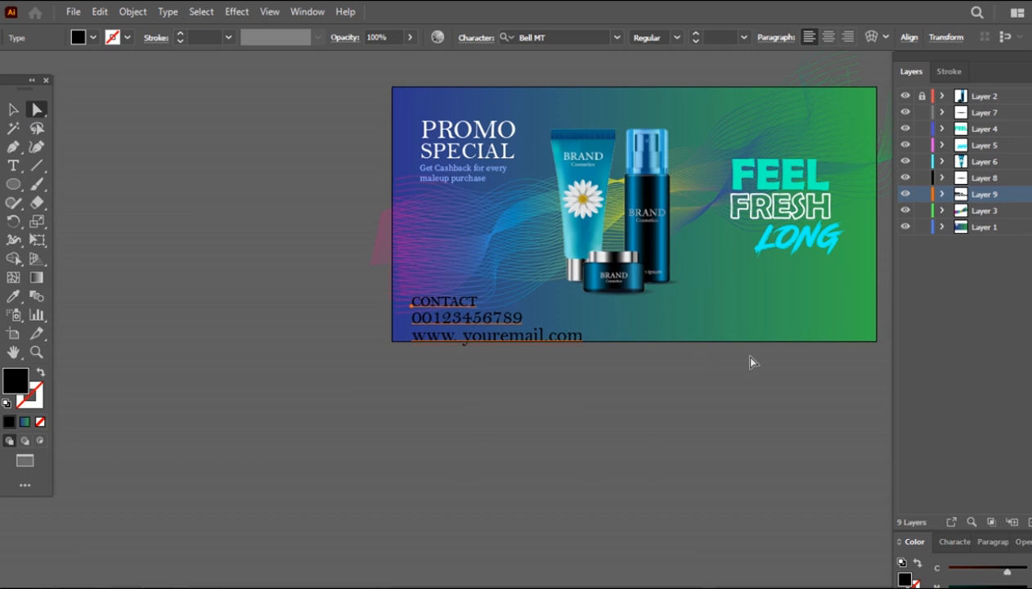
pyautogui.moveTo(583, 338)
pyautogui.mouseDown()
pyautogui.moveTo(406, 336)
pyautogui.moveTo(439, 309)
pyautogui.mouseUp()
pyautogui.scroll(3, 501, 319)
pyautogui.hotkey('ctrl', 'shift', ',')
pyautogui.hotkey('ctrl', 'shift', ',')
pyautogui.hotkey('ctrl', 'shift', ',')
pyautogui.hotkey('ctrl', 'shift', ',')
pyautogui.hotkey('ctrl', 'shift', ',')
pyautogui.hotkey('ctrl', 'shift', ',')
pyautogui.hotkey('ctrl', 'shift', ',')
pyautogui.hotkey('ctrl', 'shift', ',')
pyautogui.hotkey('ctrl', 'shift', ',')
pyautogui.click(37, 109)
pyautogui.click(13, 165)
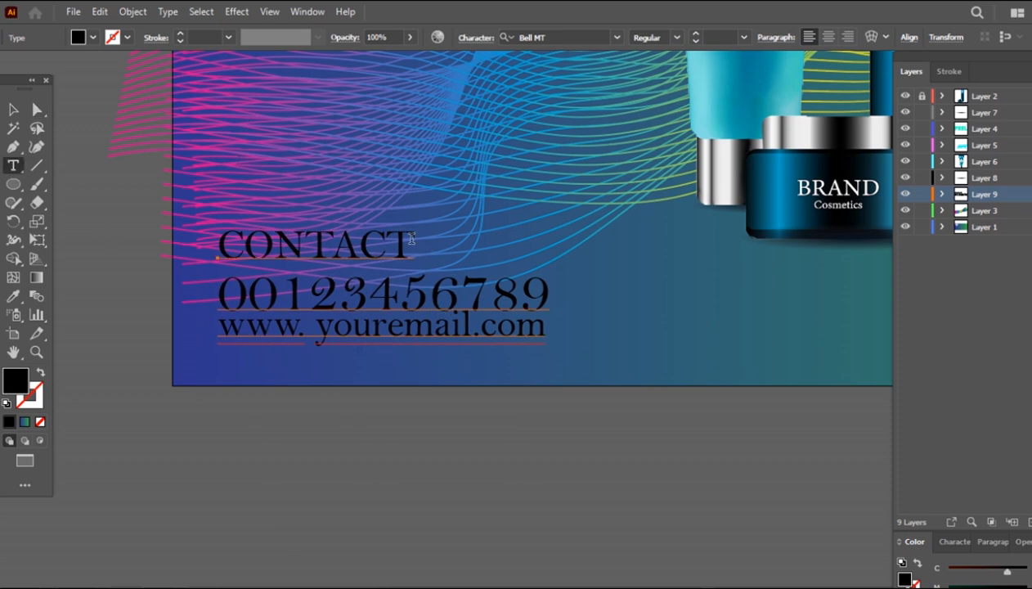
# - Fill the word CONTACT with white and leave it without a stroke
pyautogui.moveTo(408, 236); pyautogui.dragTo(216, 246)
pyautogui.click(7, 403)
pyautogui.click(38, 402)
pyautogui.click(40, 422)
pyautogui.click(540, 453)
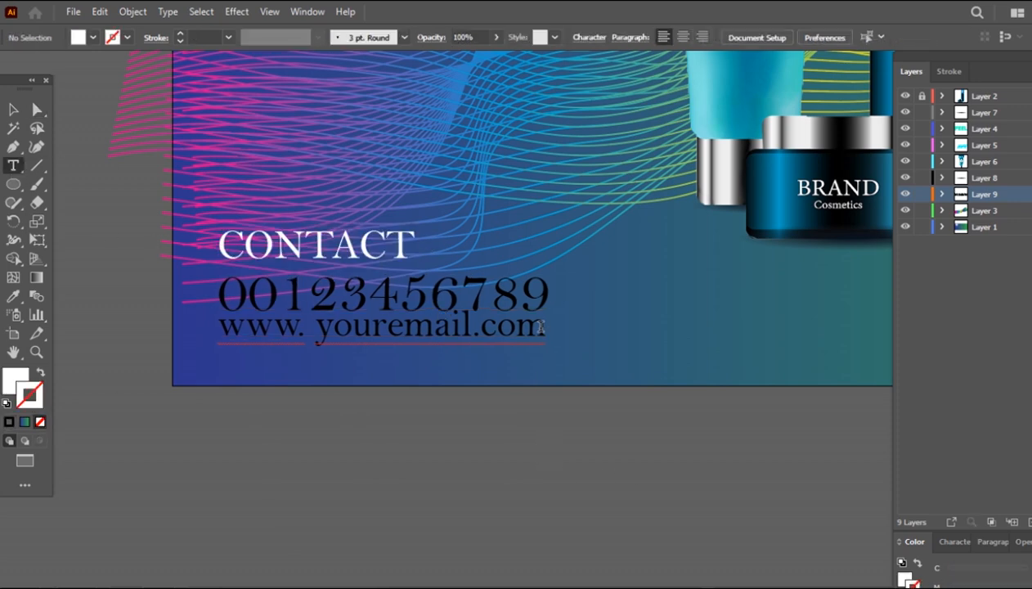
# - Fill the phone number and email lines with a periwinkle blue
pyautogui.moveTo(540, 331); pyautogui.dragTo(203, 290)
pyautogui.doubleClick(14, 382)
pyautogui.moveTo(850, 330)
pyautogui.mouseDown()
pyautogui.moveTo(852, 301)
pyautogui.moveTo(855, 310)
pyautogui.mouseUp()
pyautogui.click(719, 243)
pyautogui.click(994, 246)
# - Recolour the phone number and email lines to a light sky blue
pyautogui.moveTo(540, 327); pyautogui.dragTo(178, 292)
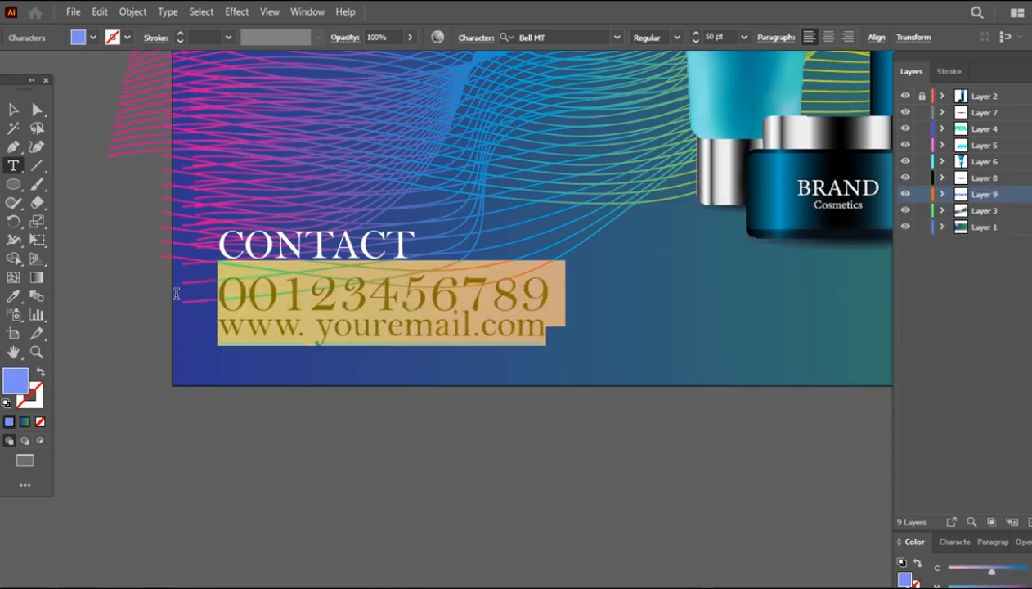
pyautogui.doubleClick(15, 381)
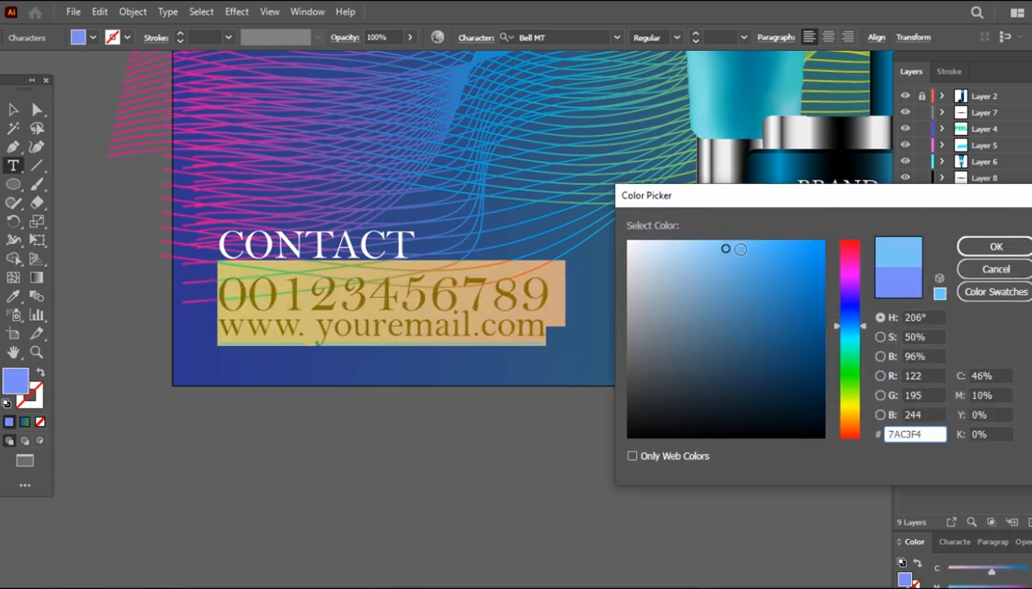
pyautogui.click(999, 247)
pyautogui.hotkey('ctrl', '0')
pyautogui.scroll(-2, 521, 325)
pyautogui.hotkey('ctrl', '0')
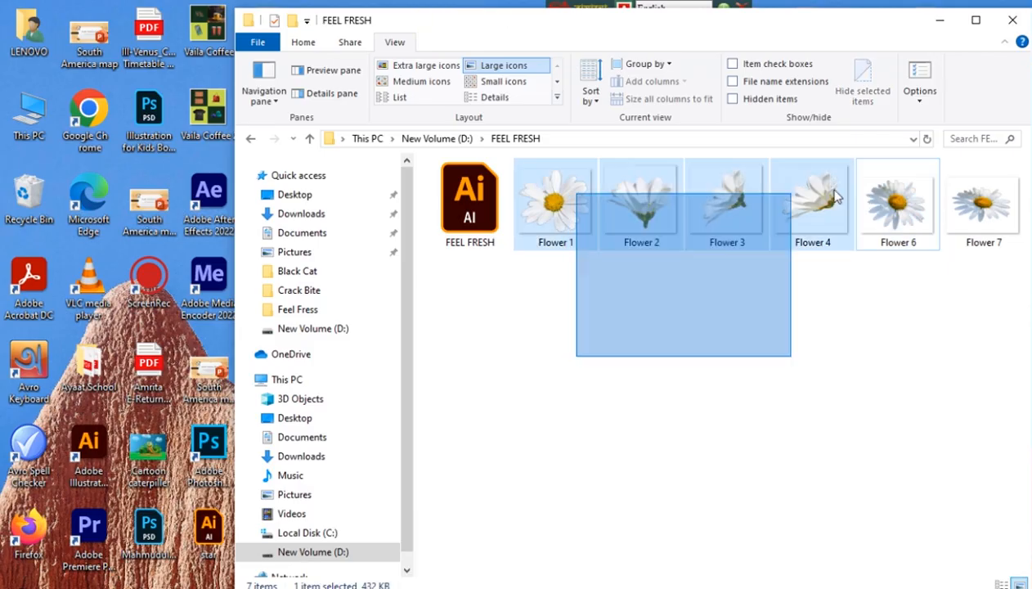
# - Switch to File Explorer, open all the flower images from the FEEL FRESH folder in Illustrator, and return to the banner document
pyautogui.moveTo(836, 196); pyautogui.dragTo(1010, 157)
pyautogui.moveTo(981, 204); pyautogui.dragTo(500, 340)
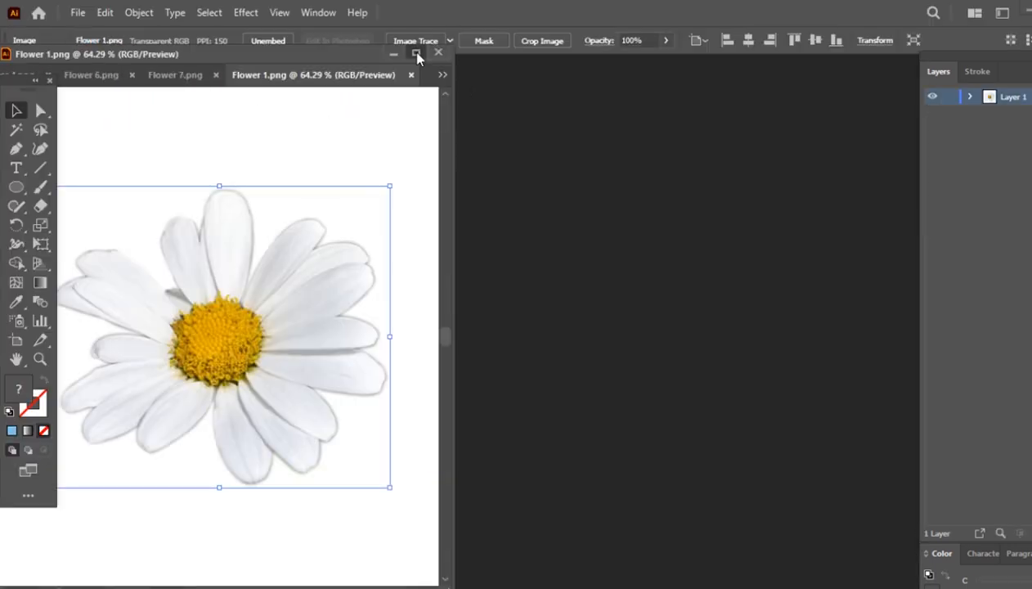
pyautogui.click(415, 53)
pyautogui.click(46, 30)
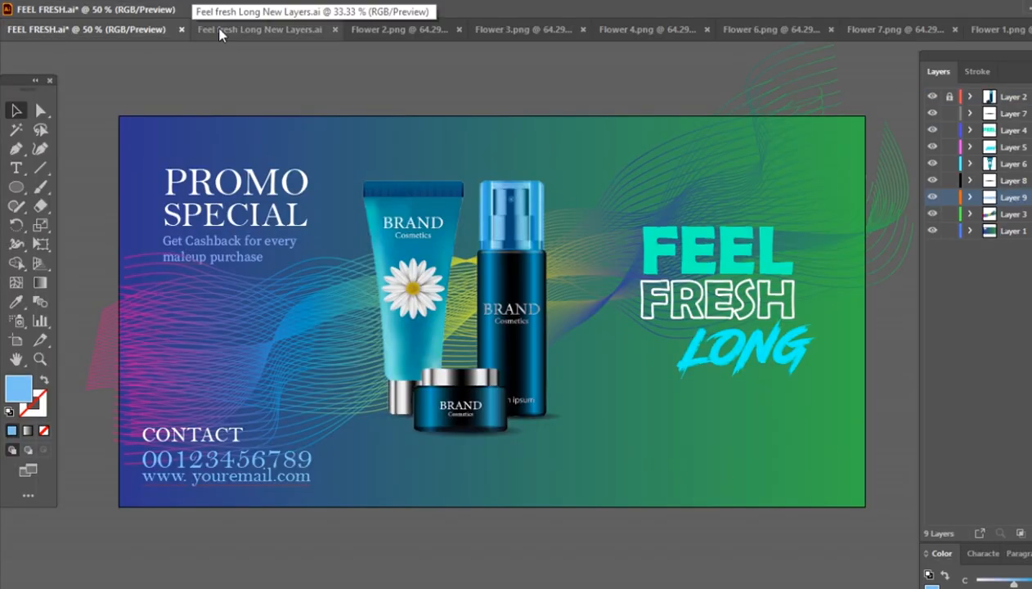
# - Bring the Flower 2, Flower 3 and Flower 4 images into the banner and close their source documents
pyautogui.click(415, 27)
pyautogui.moveTo(546, 315); pyautogui.dragTo(272, 384)
pyautogui.click(437, 30)
pyautogui.click(462, 29)
pyautogui.moveTo(268, 259); pyautogui.dragTo(665, 267)
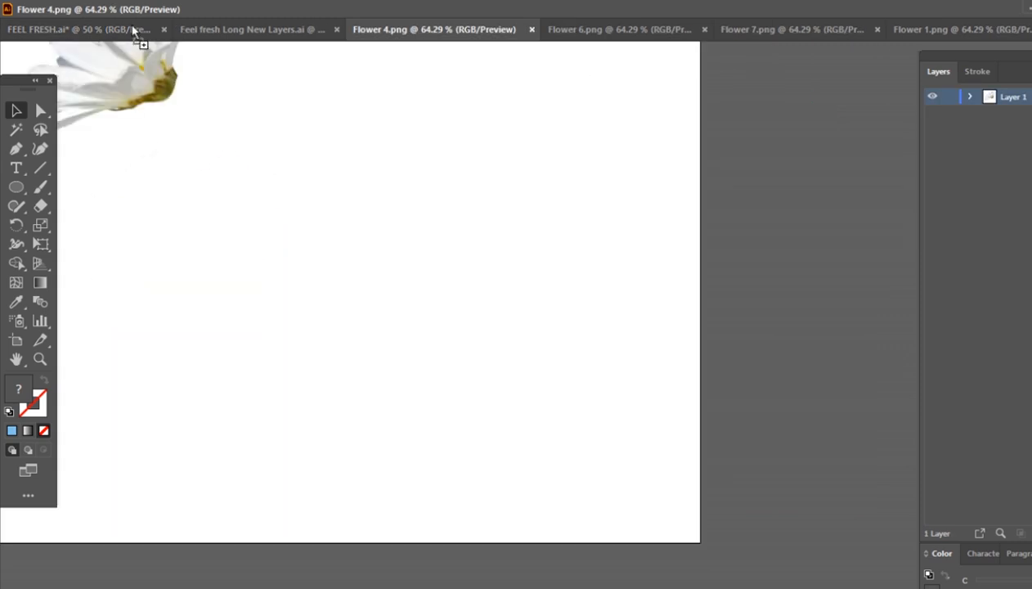
pyautogui.click(522, 29)
pyautogui.click(522, 29)
# - Bring the Flower 6, Flower 7 and Flower 1 images into the banner
pyautogui.moveTo(155, 65); pyautogui.dragTo(378, 306)
pyautogui.click(641, 29)
pyautogui.click(567, 33)
pyautogui.moveTo(214, 286); pyautogui.dragTo(643, 441)
pyautogui.click(641, 29)
pyautogui.click(568, 29)
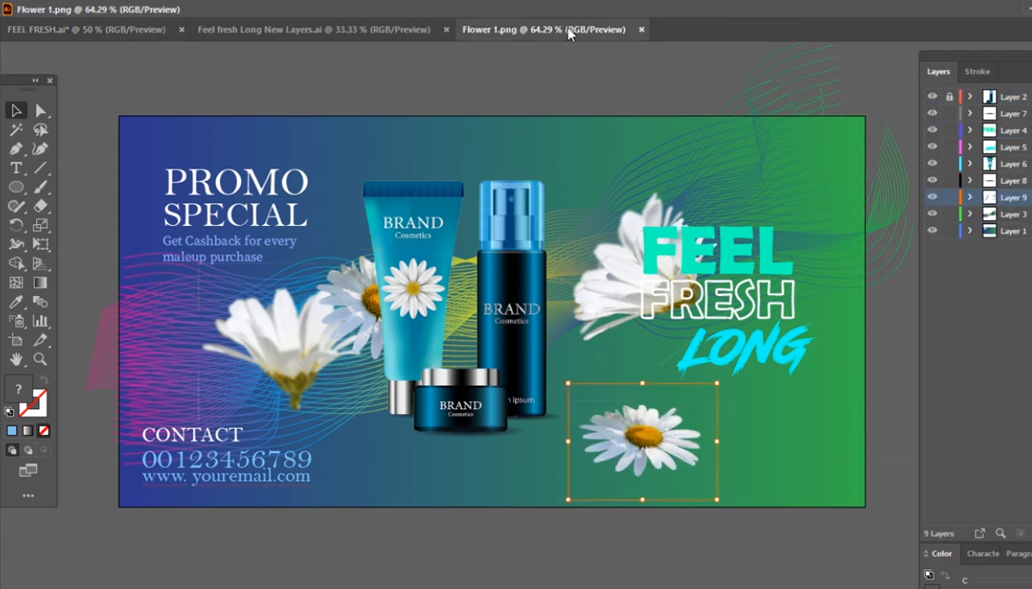
pyautogui.click(567, 29)
pyautogui.moveTo(122, 65); pyautogui.dragTo(841, 413)
# - Shrink the Flower 6 daisy and place it at the upper end of the word PROMO, above the tube
pyautogui.moveTo(352, 321); pyautogui.dragTo(331, 195)
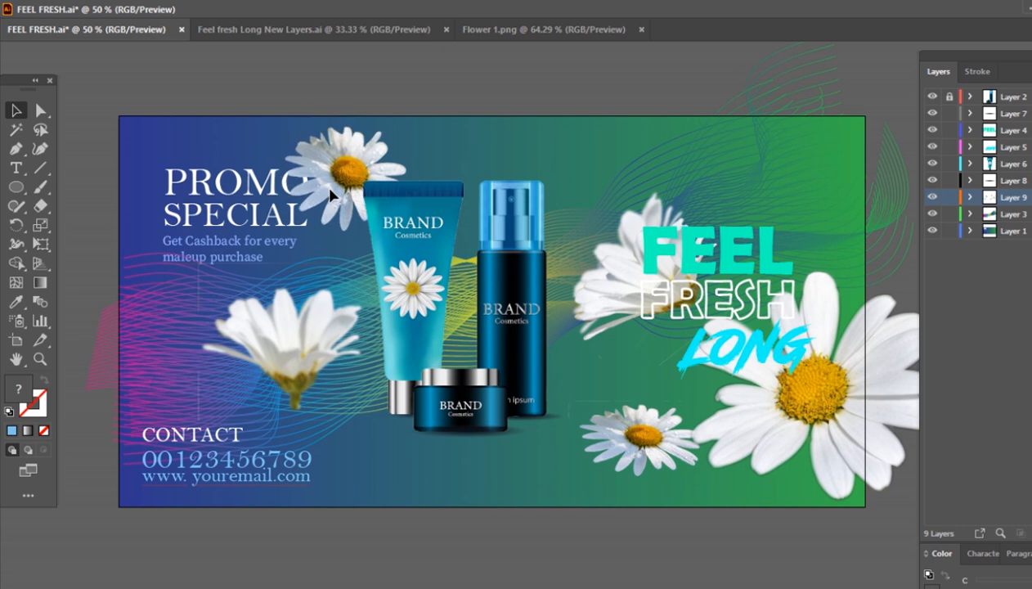
pyautogui.moveTo(422, 236); pyautogui.dragTo(380, 203)
pyautogui.moveTo(349, 170); pyautogui.dragTo(337, 157)
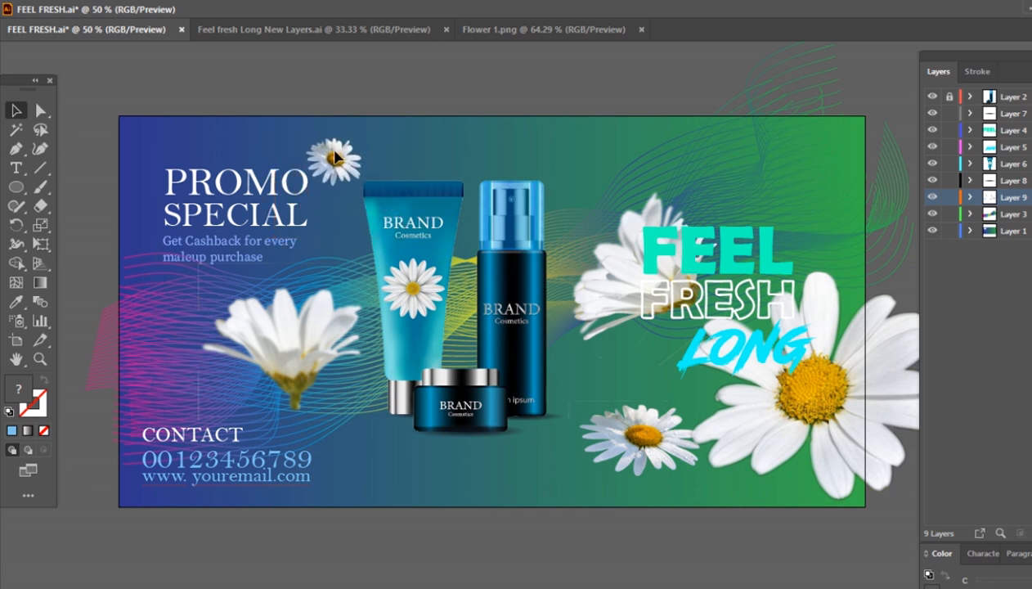
# - Shrink the Flower 7 daisy and place it beside the base of the tube, next to the jar
pyautogui.click(304, 335)
pyautogui.moveTo(714, 484); pyautogui.dragTo(425, 449)
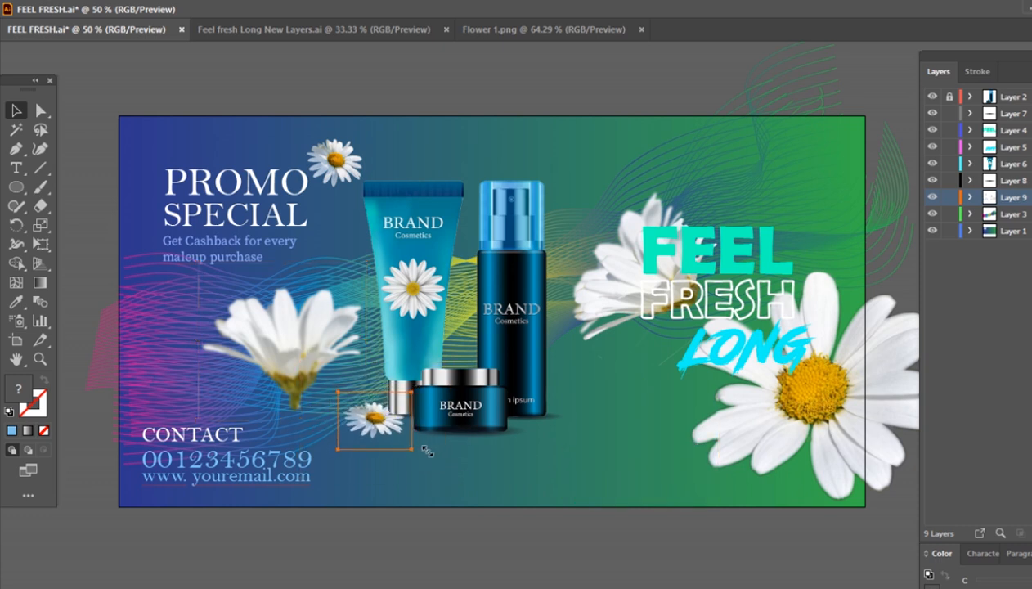
pyautogui.moveTo(378, 418); pyautogui.dragTo(370, 408)
pyautogui.hotkey('ctrl', '+')
pyautogui.moveTo(526, 357); pyautogui.dragTo(523, 342)
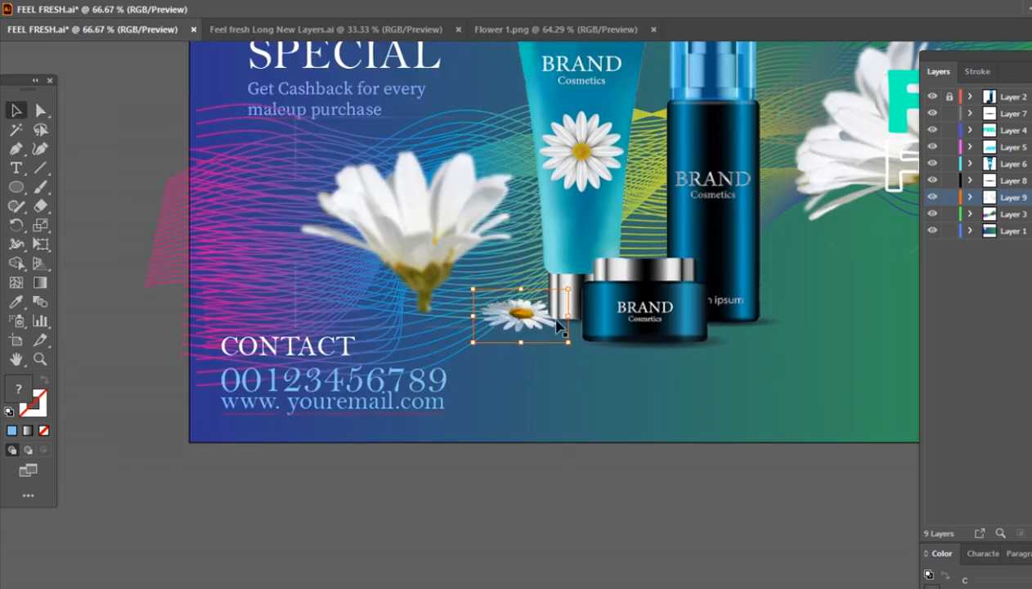
# - Apply a Multiply drop shadow to the small daisy with 74% opacity, 10 px X offset, 0 px Y offset and 5 px blur
pyautogui.click(245, 10)
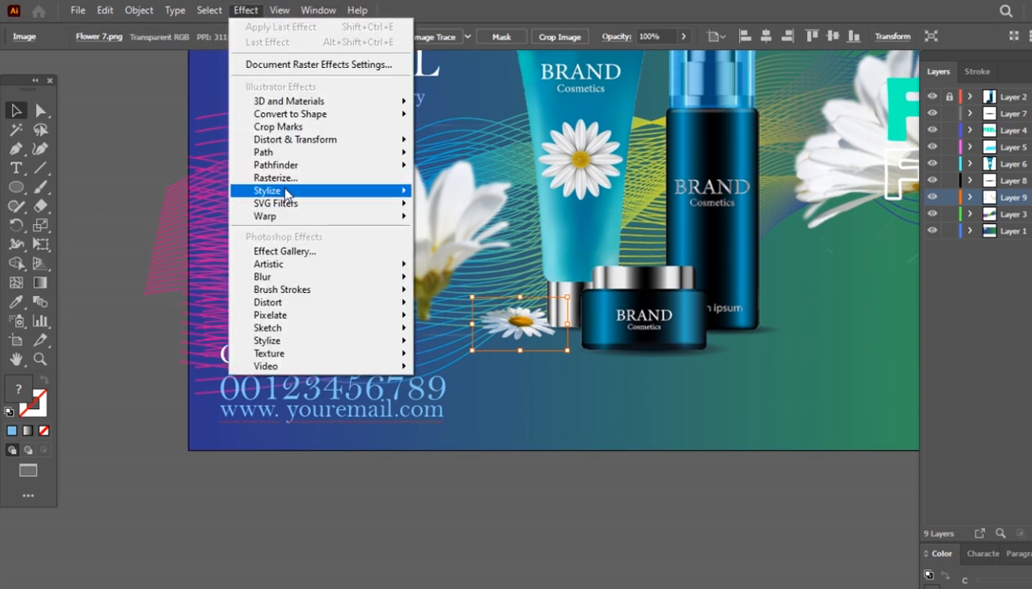
pyautogui.moveTo(393, 191)
pyautogui.click(466, 192)
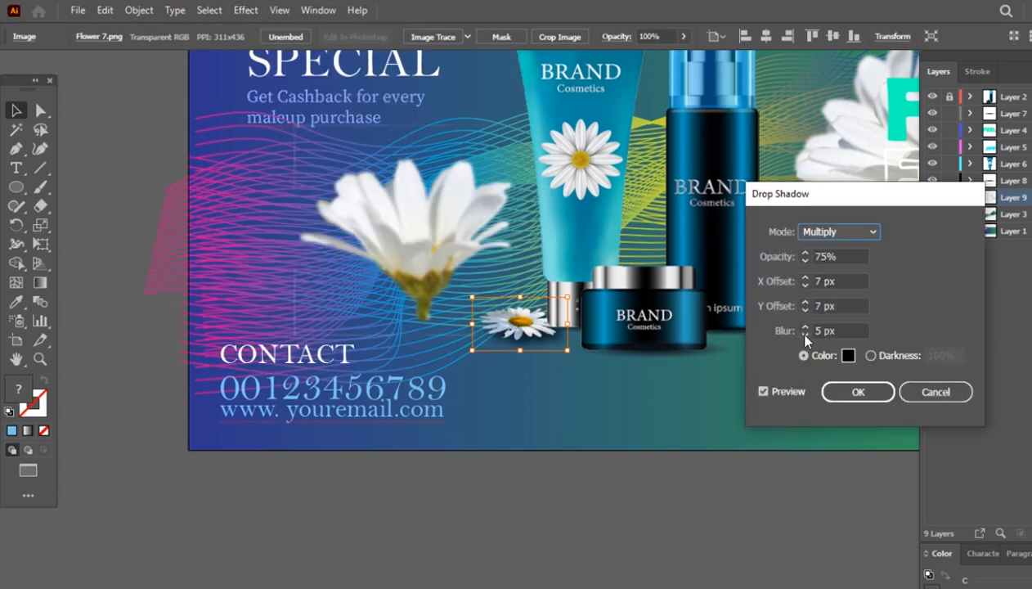
pyautogui.click(804, 310)
pyautogui.click(805, 311)
pyautogui.click(804, 311)
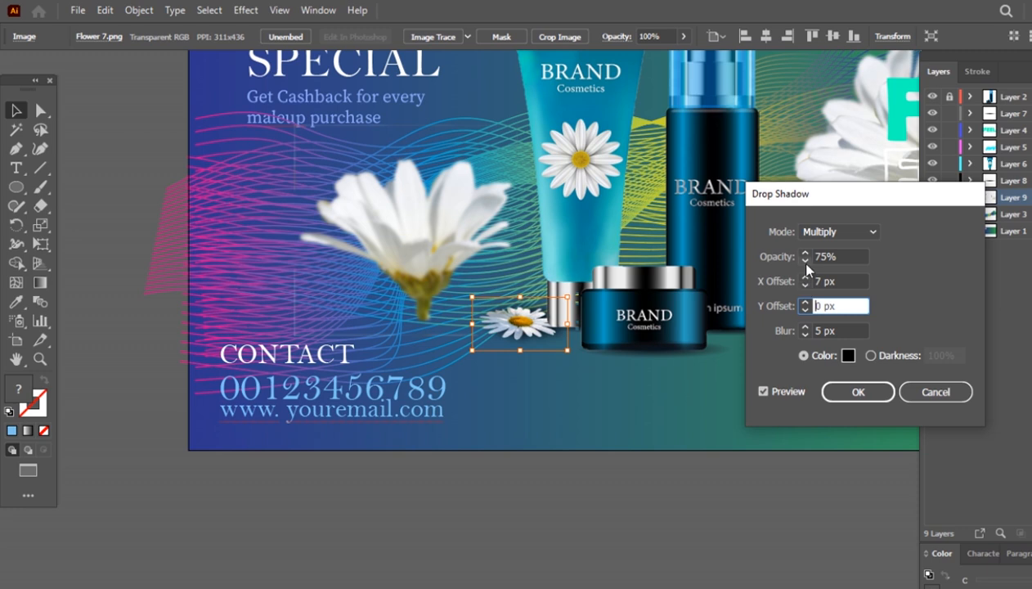
pyautogui.click(804, 260)
pyautogui.click(806, 277)
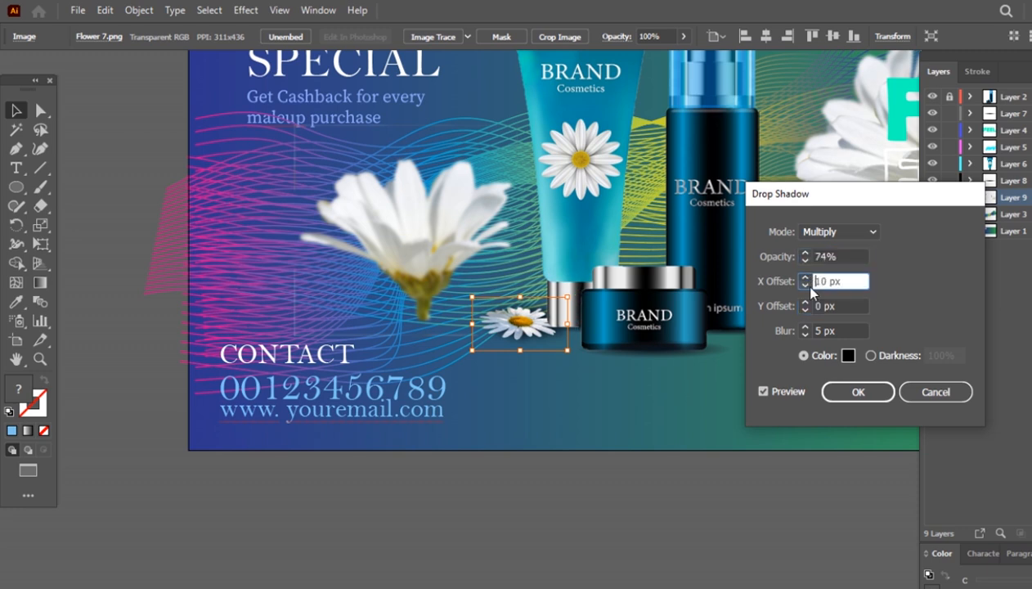
pyautogui.click(854, 387)
# - Move the Flower 4 image up beside the spray bottle's cap and shrink it
pyautogui.hotkey('ctrl', '-')
pyautogui.hotkey('ctrl', '-')
pyautogui.click(713, 239)
pyautogui.moveTo(713, 239); pyautogui.dragTo(718, 154)
pyautogui.moveTo(803, 222); pyautogui.dragTo(708, 178)
# - Shrink the Flower 3 image against the spray bottle's edge and move Layer 9 to the top of the layer stack
pyautogui.click(701, 234)
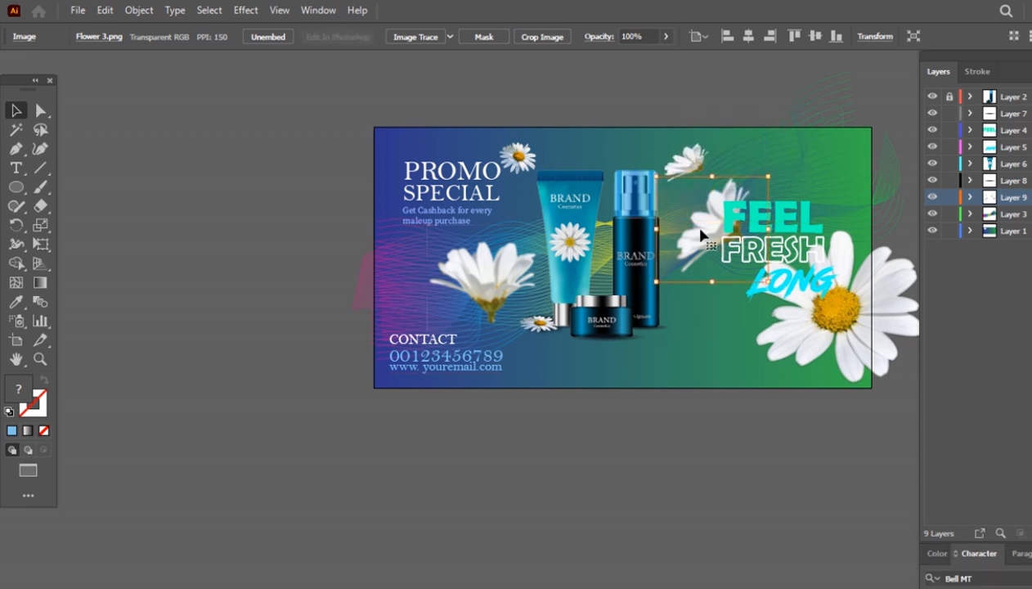
pyautogui.moveTo(767, 279); pyautogui.dragTo(685, 228)
pyautogui.moveTo(1007, 197); pyautogui.dragTo(1005, 95)
pyautogui.click(739, 429)
pyautogui.moveTo(680, 229); pyautogui.dragTo(675, 230)
pyautogui.moveTo(701, 189); pyautogui.dragTo(703, 191)
# - Shrink the large Flower 1 daisy and position it between the spray bottle and the word LONG
pyautogui.click(684, 484)
pyautogui.moveTo(835, 306); pyautogui.dragTo(716, 321)
pyautogui.hotkey('shift', 'Tab')
pyautogui.moveTo(803, 404); pyautogui.dragTo(692, 299)
pyautogui.moveTo(668, 279); pyautogui.dragTo(729, 307)
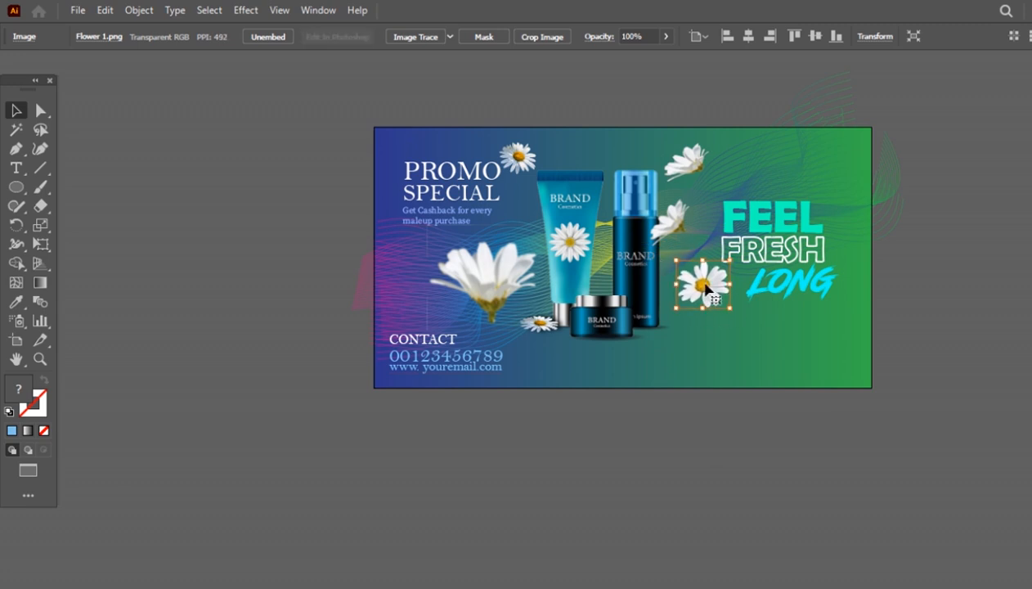
# - Shrink the Flower 2 image and rotate it so its stem tilts toward the tube
pyautogui.click(505, 279)
pyautogui.moveTo(536, 312); pyautogui.dragTo(458, 239)
pyautogui.click(502, 271)
pyautogui.click(470, 260)
pyautogui.click(785, 478)
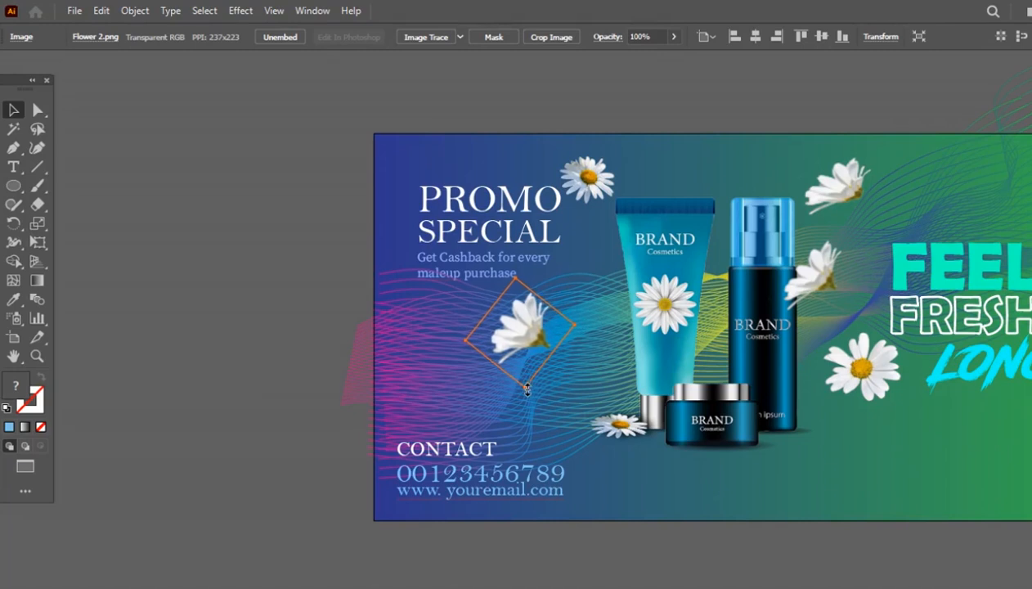
# - Enlarge the tilted Flower 2 image and position it just below the cashback text
pyautogui.moveTo(553, 428); pyautogui.dragTo(581, 482)
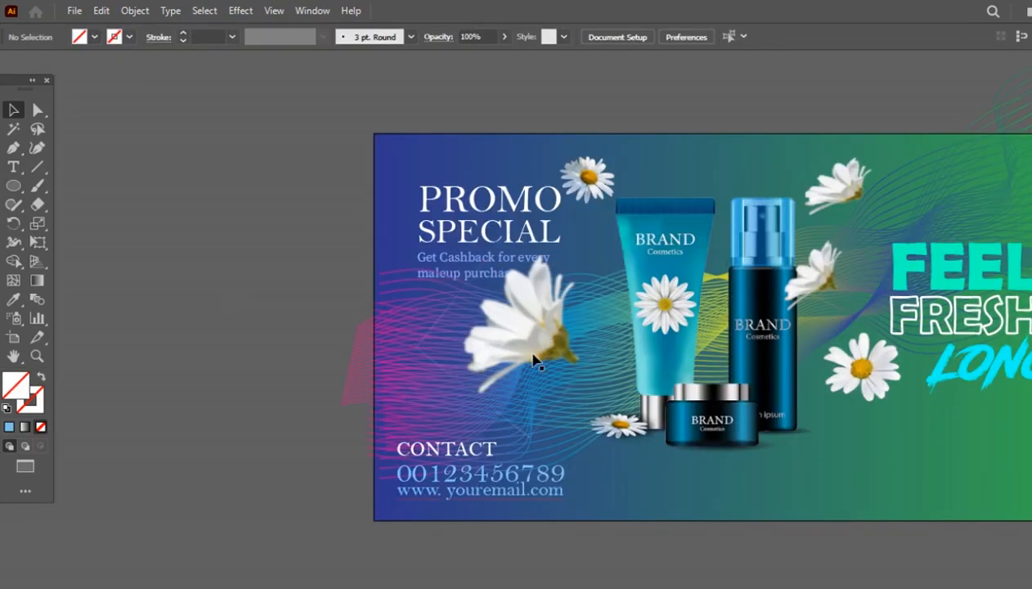
pyautogui.moveTo(534, 360); pyautogui.dragTo(517, 370)
pyautogui.click(514, 370)
pyautogui.moveTo(871, 416); pyautogui.dragTo(723, 418)
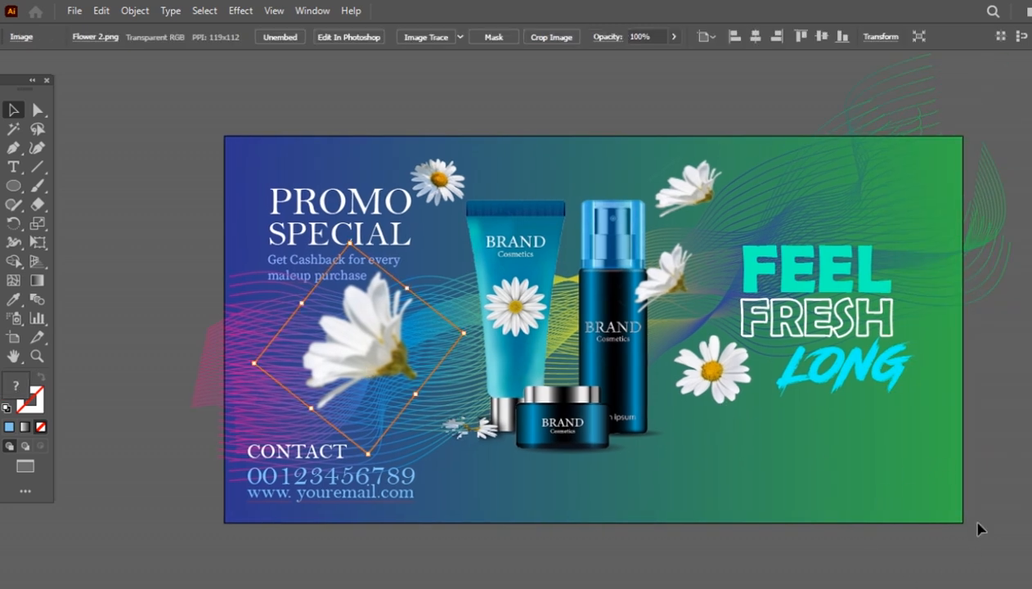
pyautogui.click(1022, 472)
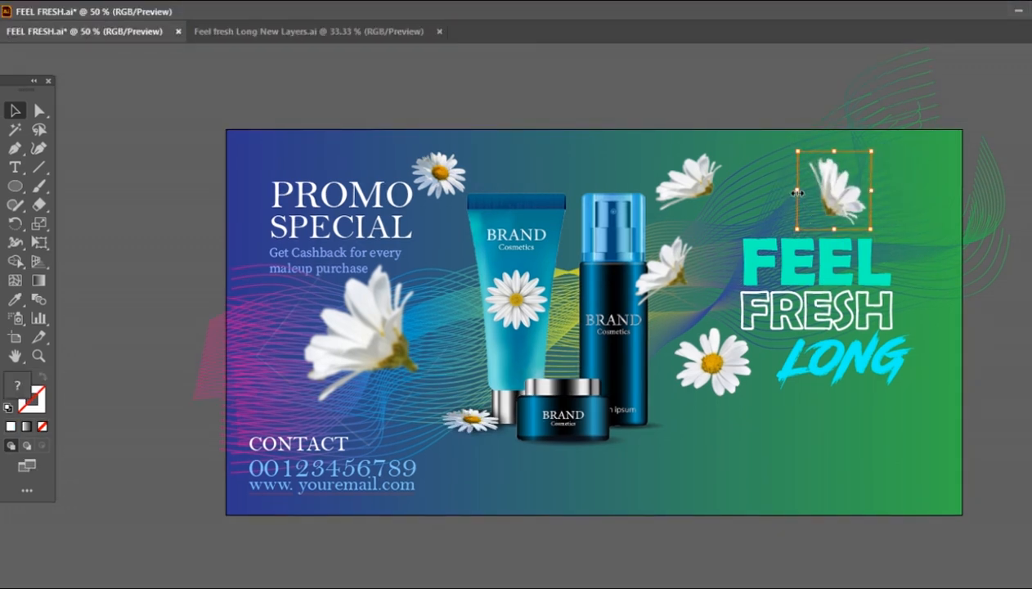
# - Rotate the small flower above the headline counterclockwise and place it over the end of the word FEEL
pyautogui.moveTo(868, 230); pyautogui.dragTo(894, 222)
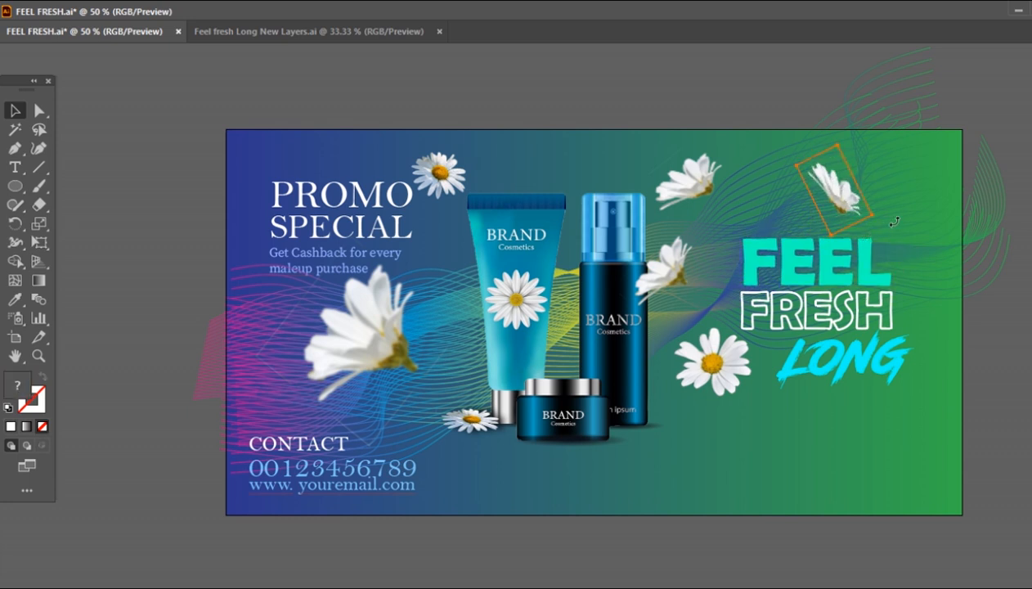
pyautogui.moveTo(836, 194); pyautogui.dragTo(883, 237)
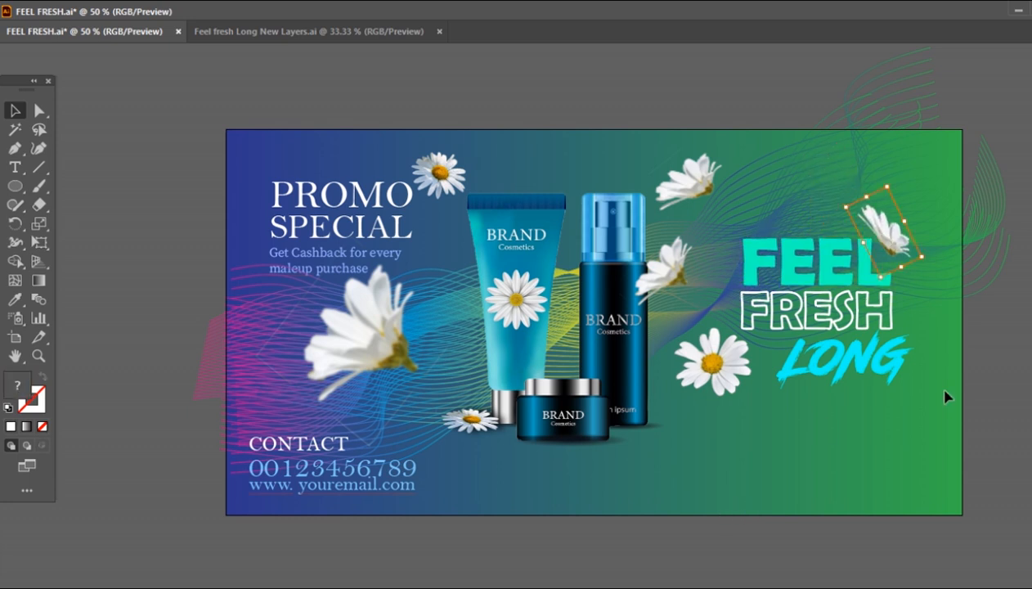
pyautogui.click(970, 303)
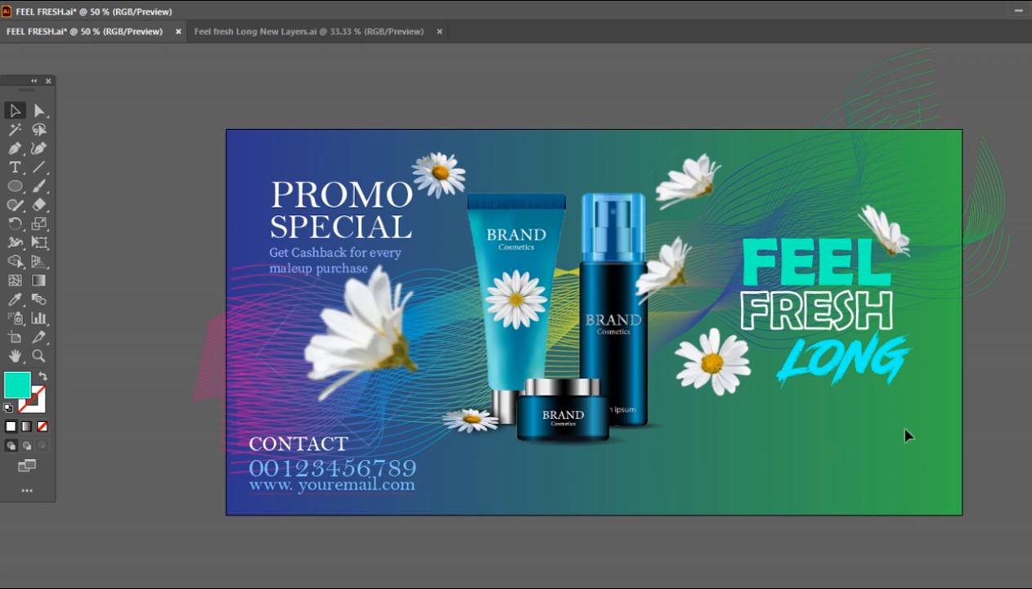
# - Shrink the Flower 1 daisy beside the headline slightly
pyautogui.click(711, 365)
pyautogui.moveTo(750, 398); pyautogui.dragTo(737, 385)
pyautogui.click(748, 449)
pyautogui.click(693, 188)
pyautogui.click(797, 584)
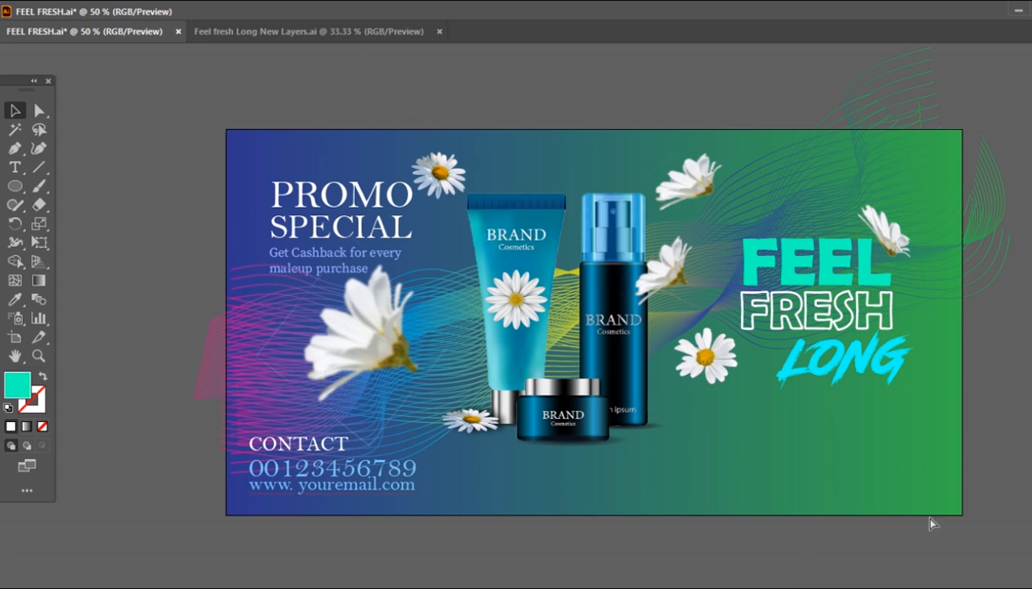
# - Scale down the contact text block and move it lower toward the banner's corner
pyautogui.scroll(1, 374, 462)
pyautogui.click(558, 296)
pyautogui.moveTo(626, 333); pyautogui.dragTo(548, 319)
pyautogui.moveTo(481, 288); pyautogui.dragTo(481, 317)
pyautogui.doubleClick(481, 317)
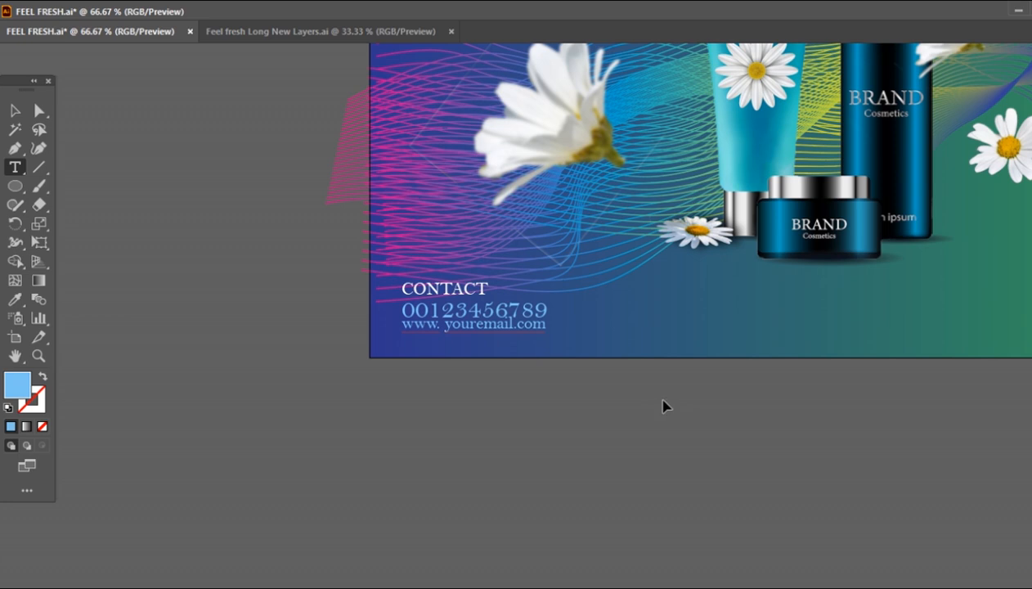
pyautogui.hotkey('ctrl', '0')
pyautogui.hotkey('ctrl', '-')
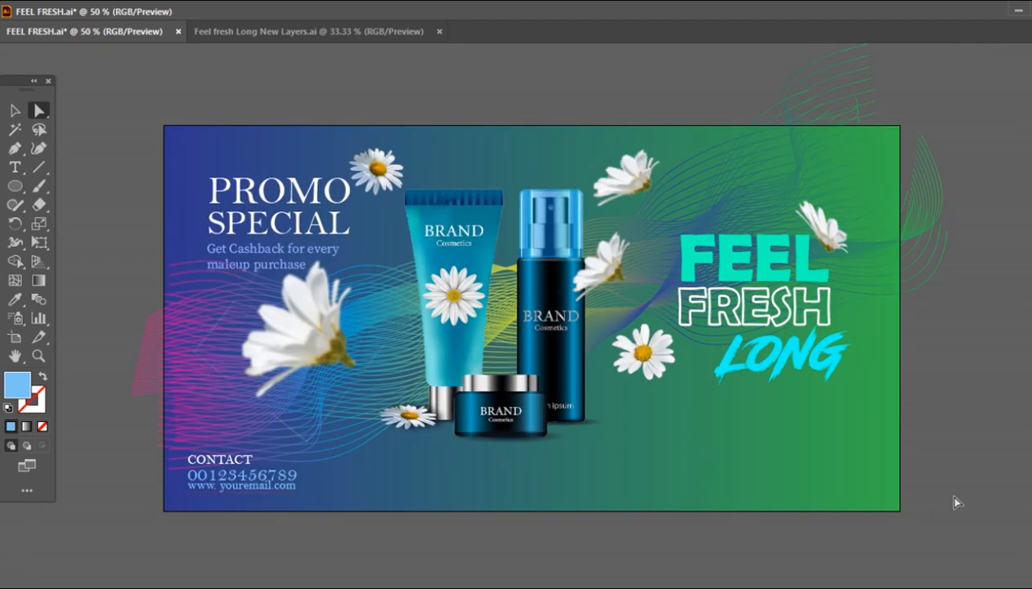
# - Draw a dark blue rectangle over the promo text, starting at the banner's upper edge
pyautogui.moveTo(15, 185); pyautogui.dragTo(85, 183)
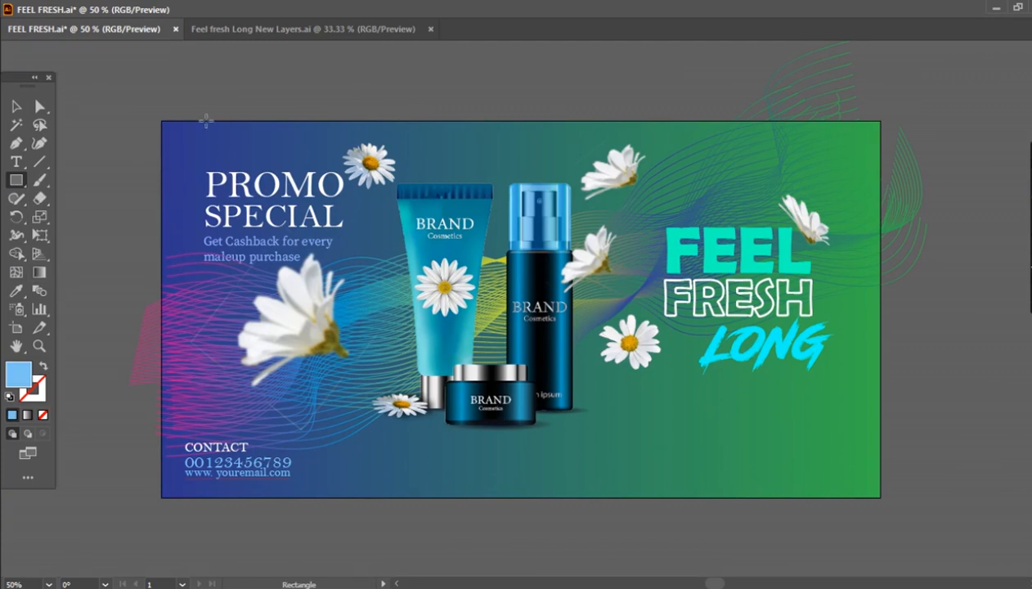
pyautogui.moveTo(198, 121); pyautogui.dragTo(351, 288)
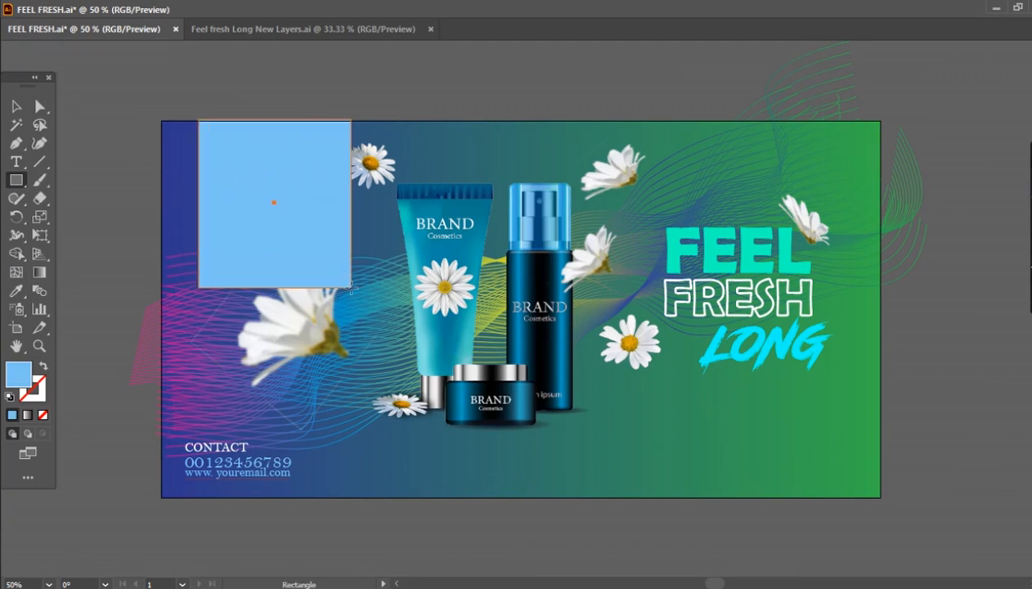
pyautogui.click(43, 415)
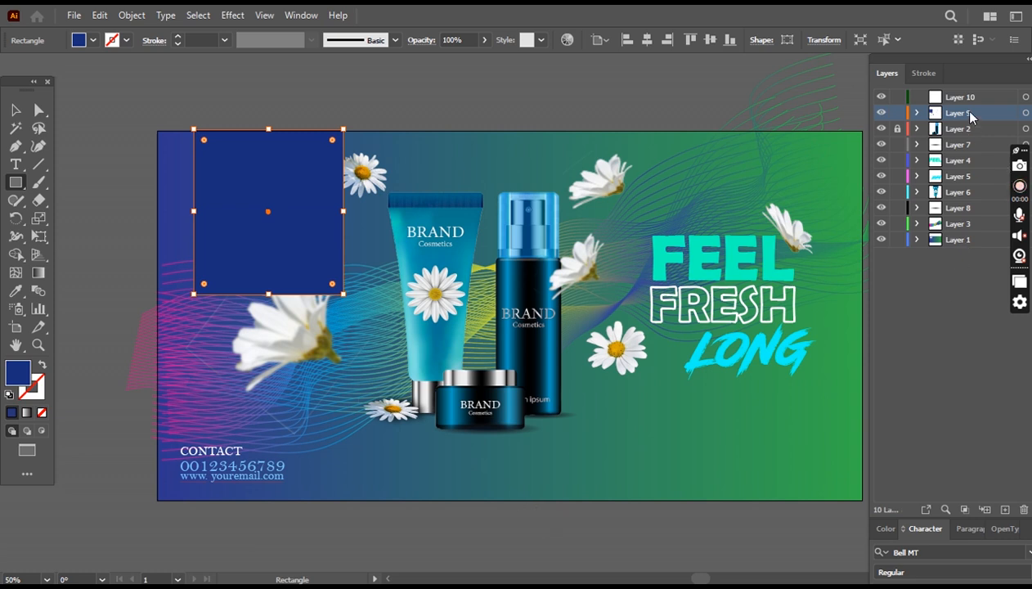
# - Move Layer 9 beneath Layer 3 in the layer stack and undo the nesting of Layer 11 inside it
pyautogui.moveTo(971, 117); pyautogui.dragTo(952, 198)
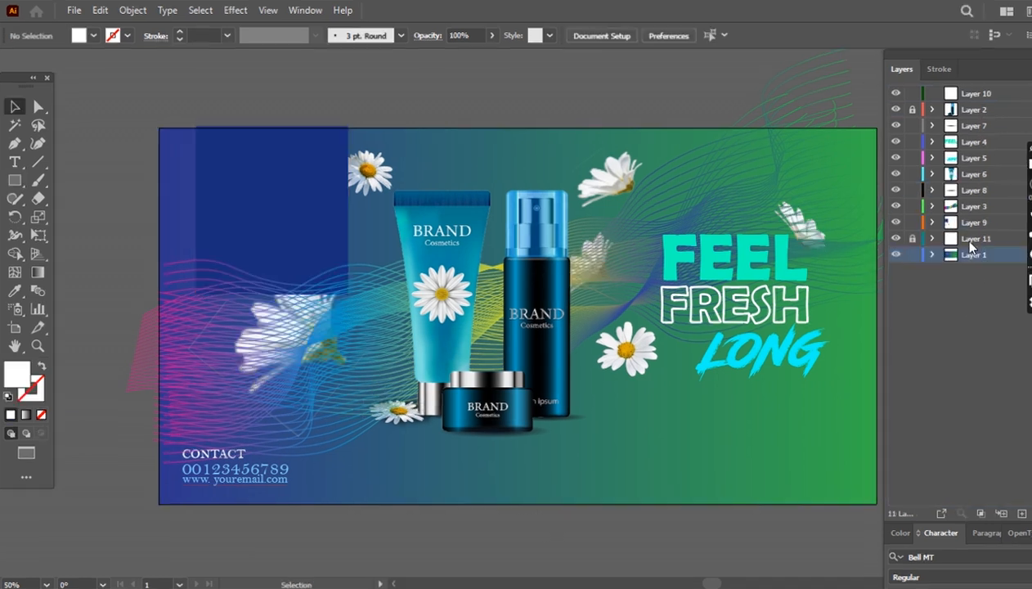
pyautogui.moveTo(971, 245); pyautogui.dragTo(973, 222)
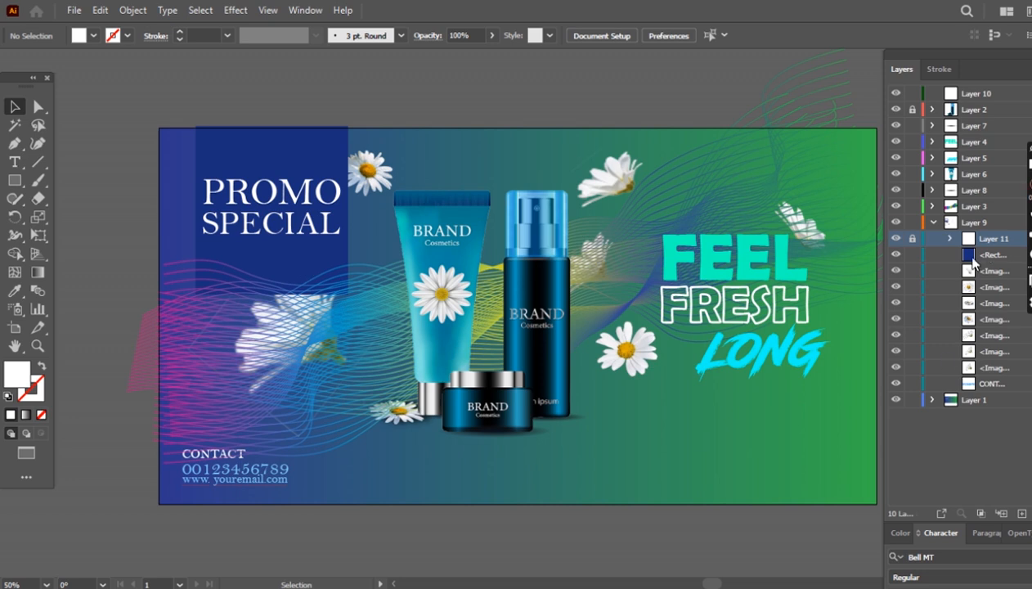
pyautogui.hotkey('ctrl', 'z')
# - Hide Layer 9, inspect its contents and undo the latest layer changes
pyautogui.click(895, 223)
pyautogui.click(933, 223)
pyautogui.click(933, 222)
pyautogui.hotkey('ctrl', 'z')
pyautogui.hotkey('ctrl', 'z')
pyautogui.hotkey('ctrl', 'z')
pyautogui.hotkey('ctrl', 'z')
pyautogui.hotkey('ctrl', 'z')
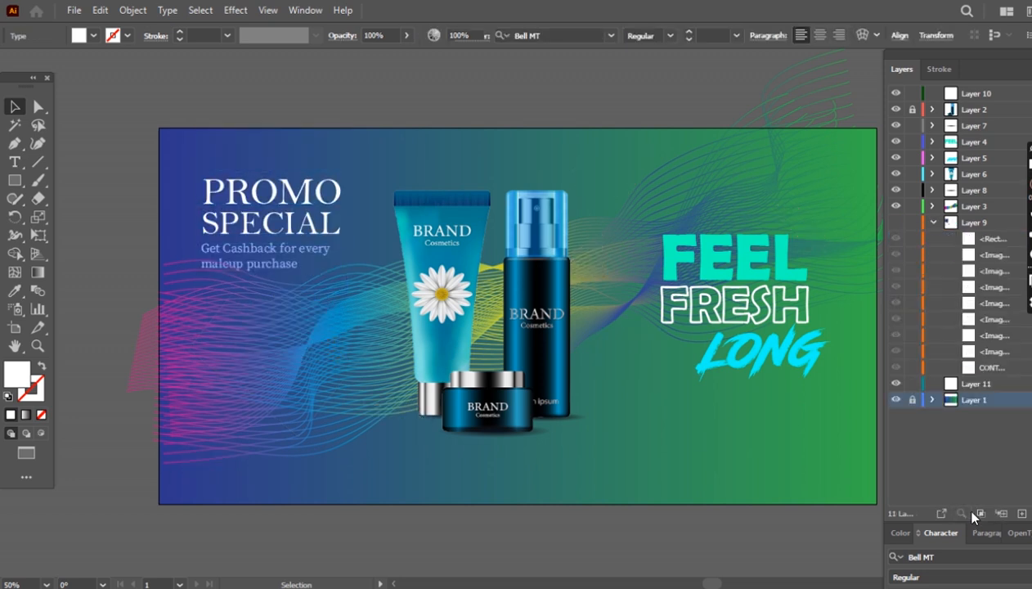
# - Undo further recent edits to the layer stack and the promo text
pyautogui.hotkey('ctrl', 'z')
pyautogui.hotkey('ctrl', 'z')
pyautogui.hotkey('ctrl', 'z')
pyautogui.hotkey('ctrl', 'z')
pyautogui.hotkey('ctrl', 'z')
pyautogui.hotkey('ctrl', 'z')
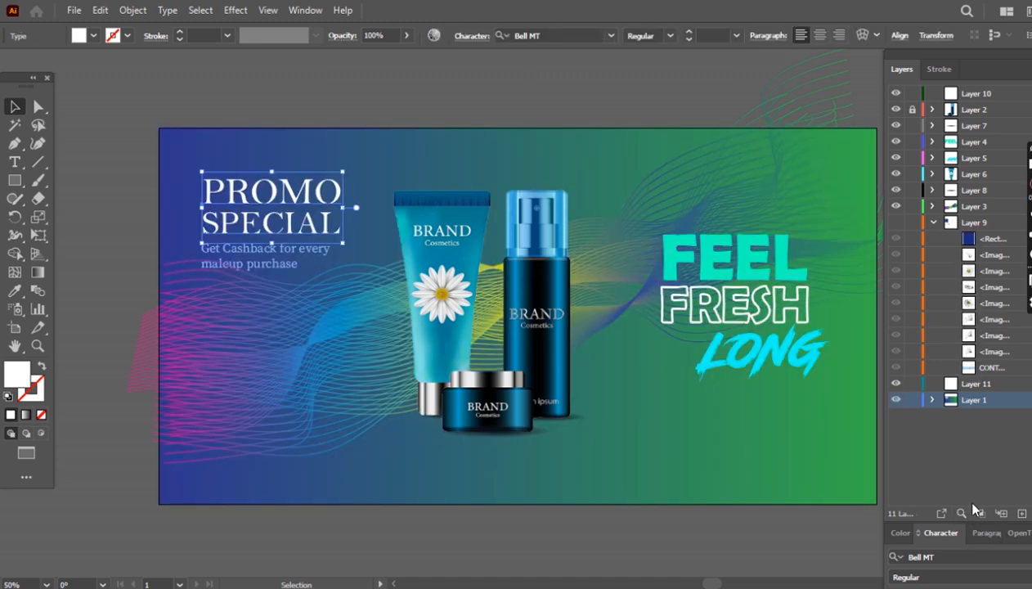
# - Copy the "Get Cashback for every maleup purchase" tagline while Layer 9 is hidden, and show Layer 9 again
pyautogui.click(265, 202)
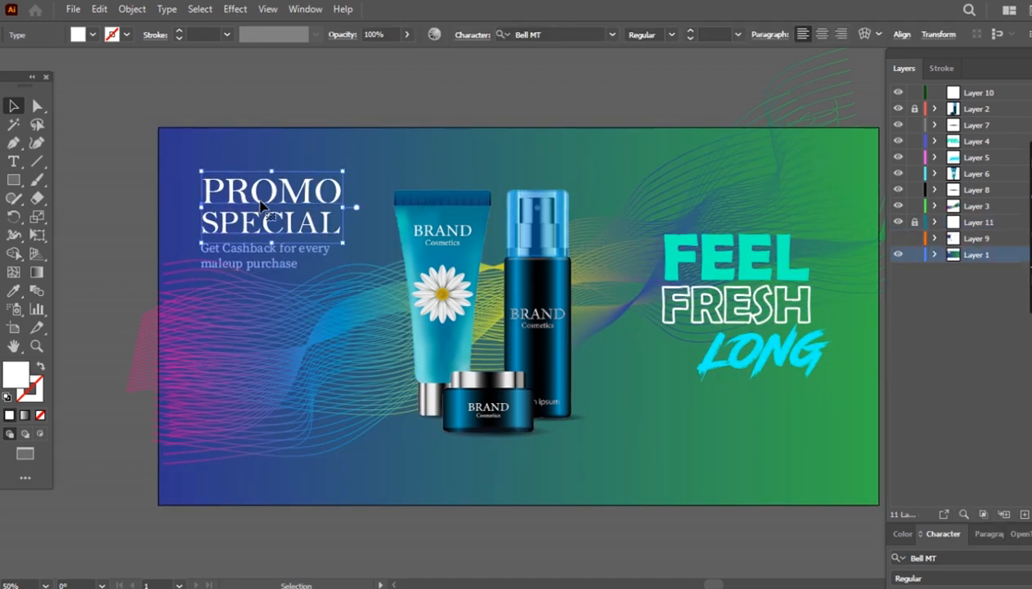
pyautogui.hotkey('ctrl', 'shift', 'a')
pyautogui.click(895, 239)
pyautogui.click(895, 239)
pyautogui.click(260, 269)
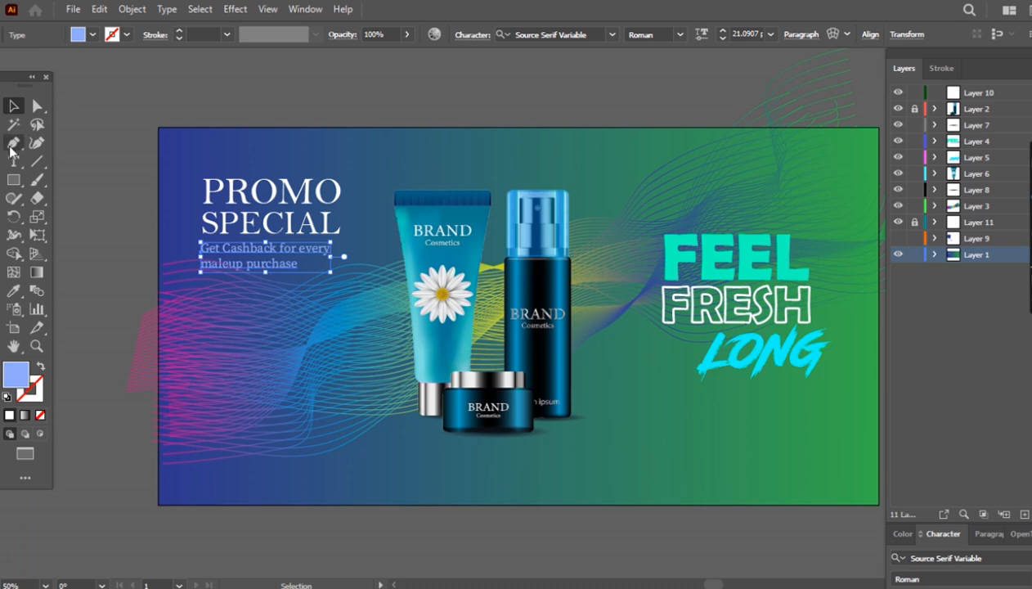
pyautogui.click(897, 238)
pyautogui.hotkey('ctrl', 'shift', 'a')
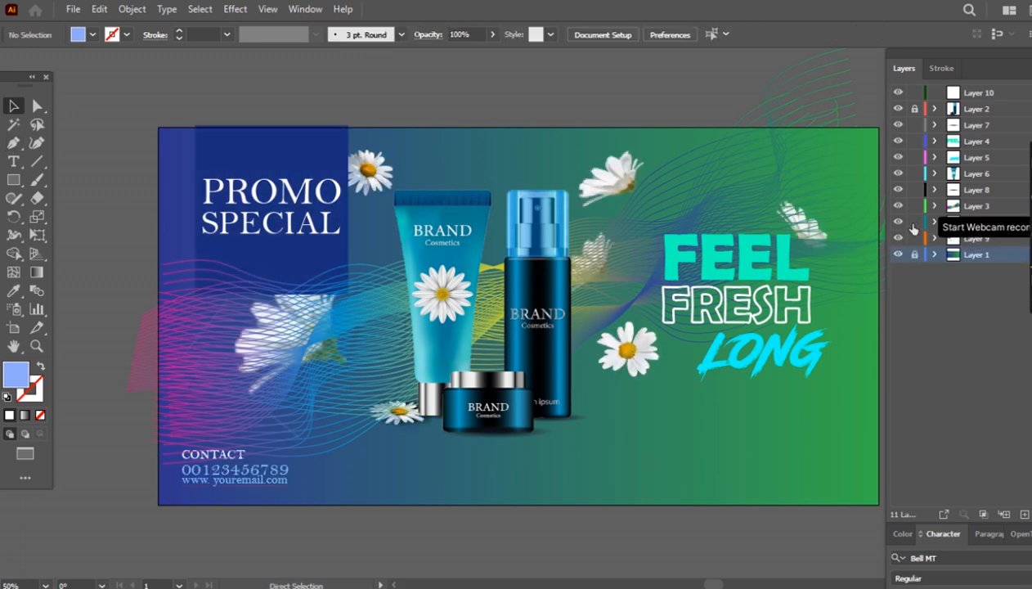
# - Paste the copied tagline in place on Layer 11, above the dark blue rectangle, and lock that layer
pyautogui.click(977, 220)
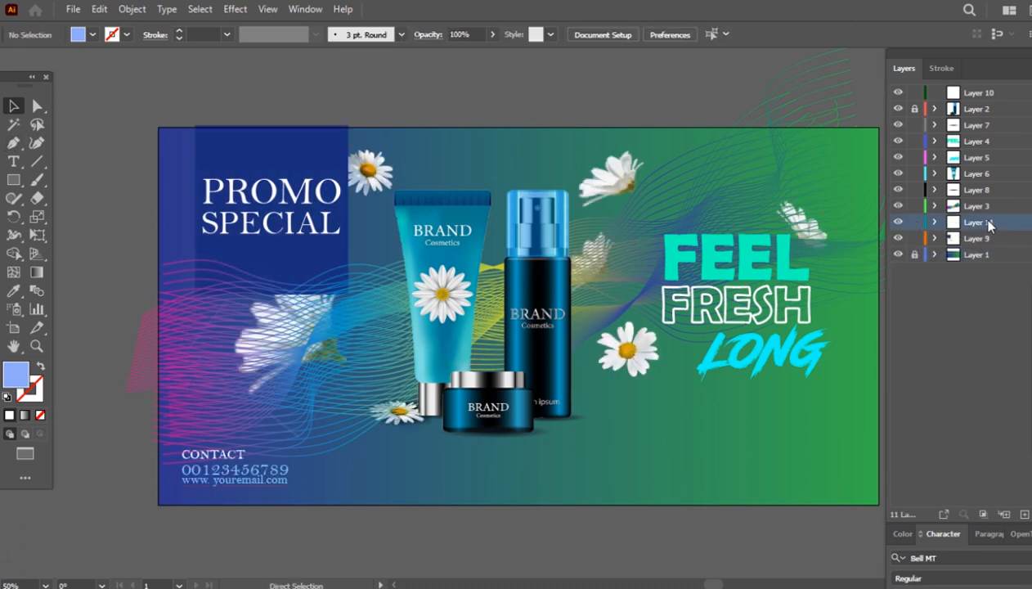
pyautogui.hotkey('ctrl', 'f')
pyautogui.click(914, 222)
# - Hide Layers 9, 11 and 3 to isolate the original tagline on unlocked Layer 1 and delete it
pyautogui.moveTo(897, 238); pyautogui.dragTo(898, 206)
pyautogui.click(914, 255)
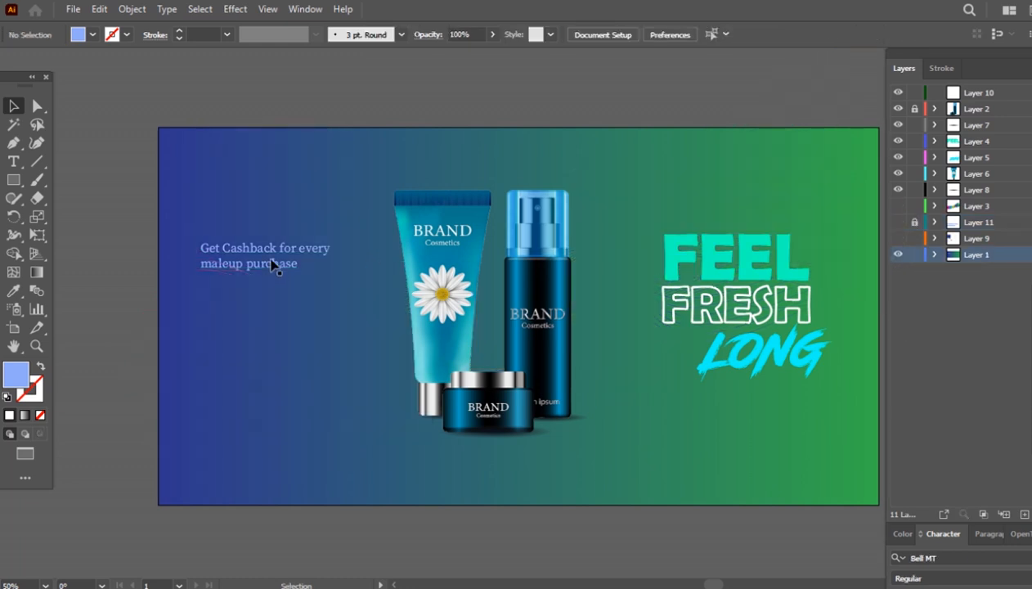
pyautogui.click(271, 263)
pyautogui.press('Delete')
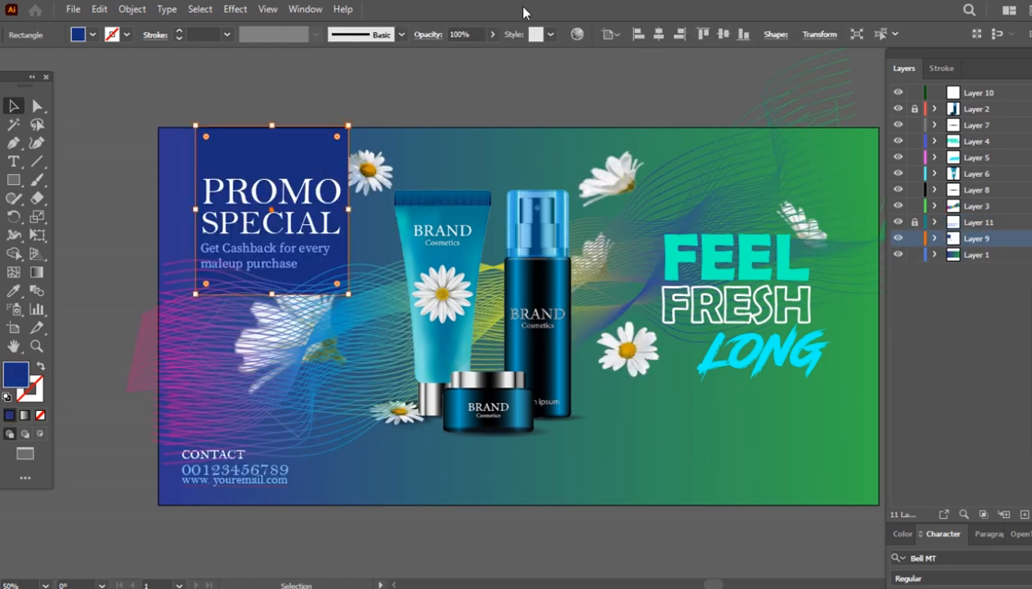
# - Fill the promo rectangle with a linear gradient using dark blue stops at both ends and remove the unwanted original stops
pyautogui.click(305, 9)
pyautogui.click(368, 417)
pyautogui.moveTo(922, 475); pyautogui.dragTo(968, 372)
pyautogui.moveTo(884, 424); pyautogui.dragTo(886, 494)
pyautogui.moveTo(1020, 517); pyautogui.dragTo(1011, 563)
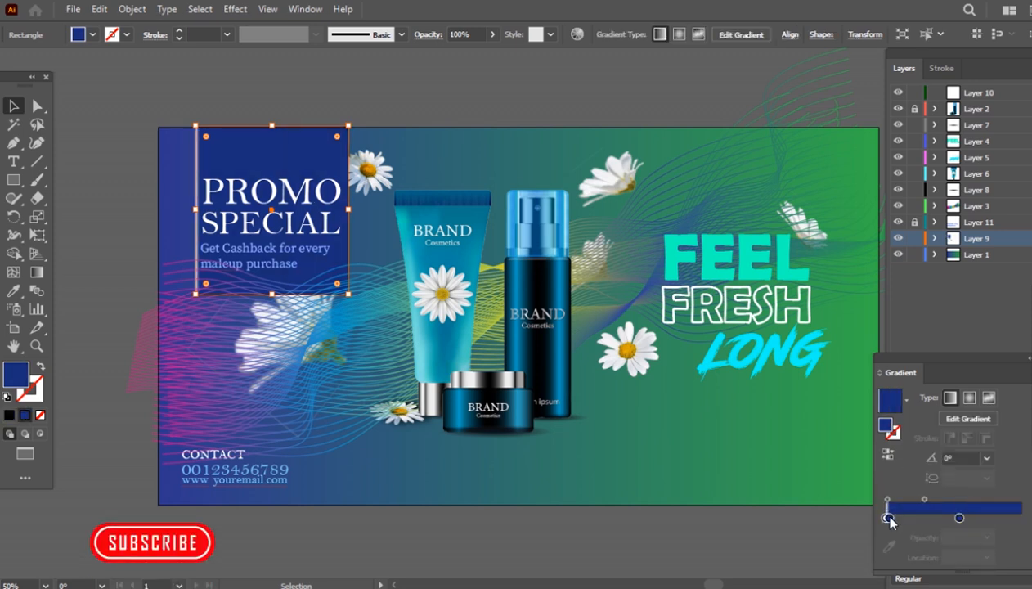
pyautogui.moveTo(888, 518); pyautogui.dragTo(910, 518)
pyautogui.moveTo(885, 517); pyautogui.dragTo(840, 559)
pyautogui.moveTo(959, 518); pyautogui.dragTo(1020, 518)
pyautogui.click(885, 517)
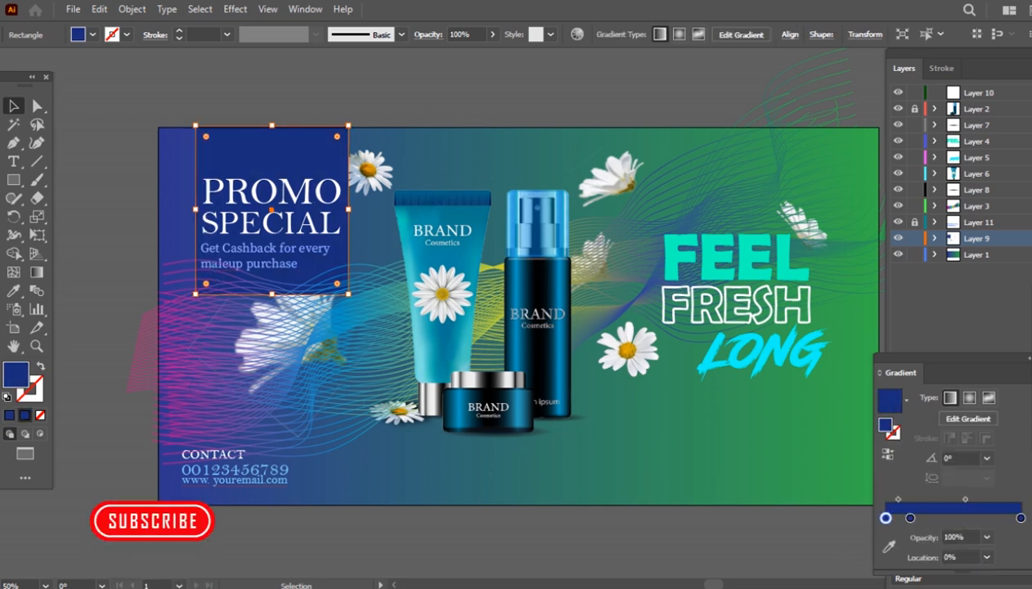
# - Set the gradient's end stop to 0% opacity and redraw the gradient vertically down the promo rectangle
pyautogui.click(986, 537)
pyautogui.click(999, 348)
pyautogui.click(36, 271)
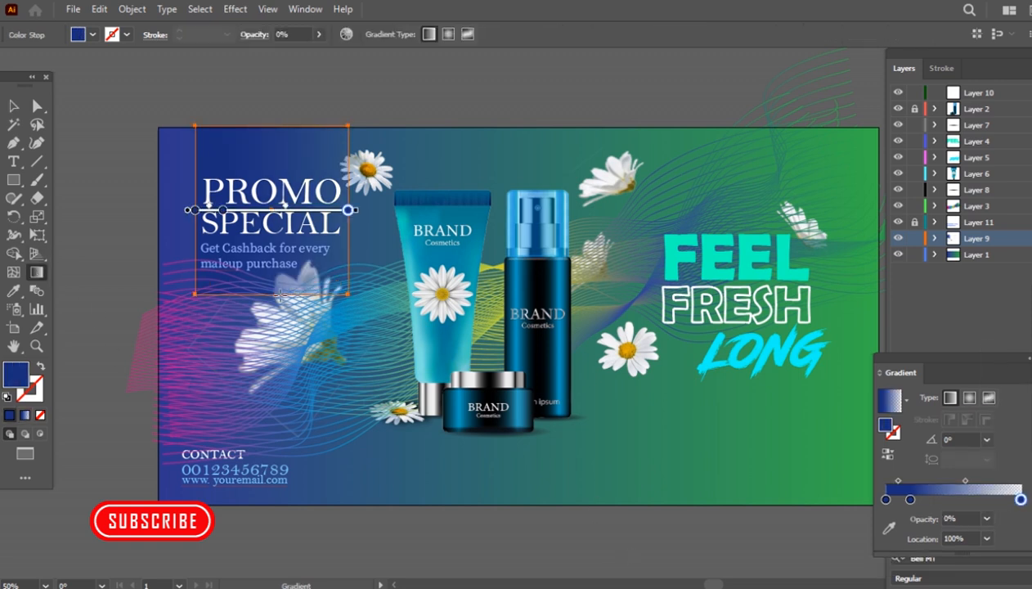
pyautogui.moveTo(271, 121)
pyautogui.mouseDown()
pyautogui.moveTo(273, 292)
pyautogui.moveTo(272, 192)
pyautogui.moveTo(271, 213)
pyautogui.mouseUp()
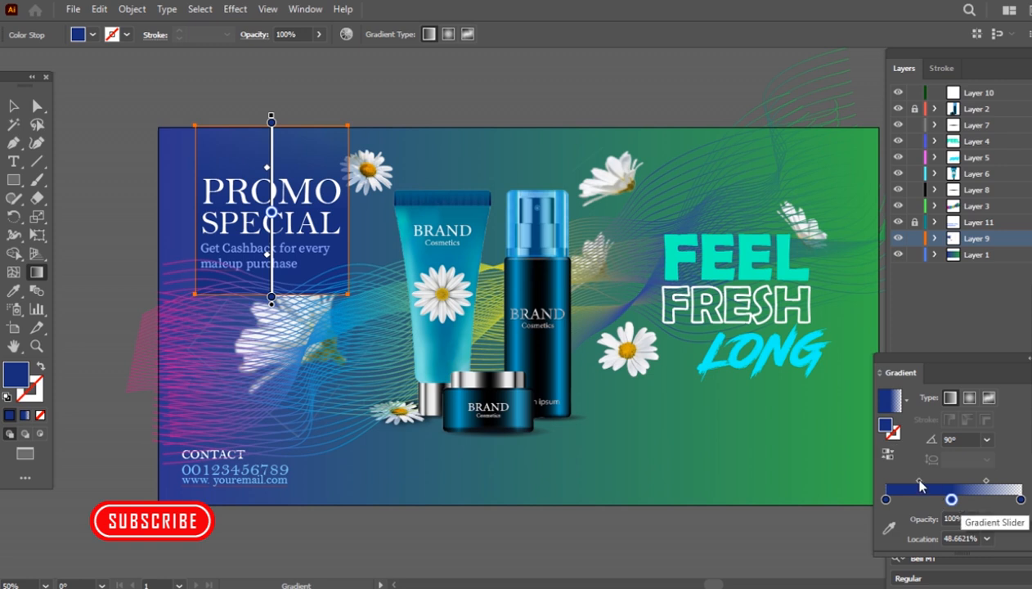
# - Delete the middle gradient stop, set the midpoint to about 55% and reverse the rectangle's gradient
pyautogui.press('Delete')
pyautogui.moveTo(953, 481)
pyautogui.mouseDown()
pyautogui.moveTo(992, 483)
pyautogui.moveTo(961, 483)
pyautogui.mouseUp()
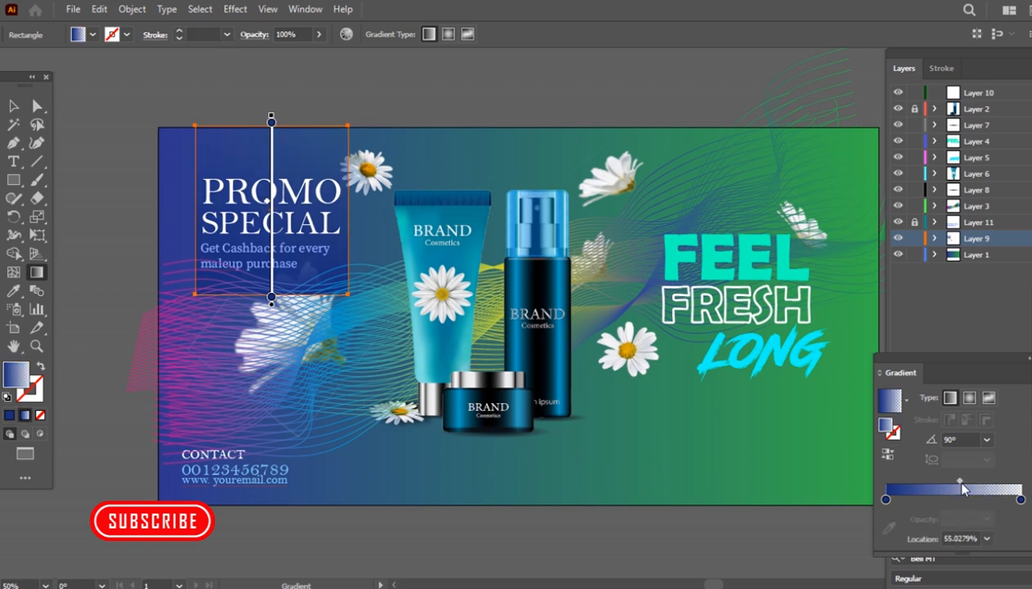
pyautogui.click(887, 454)
pyautogui.click(623, 96)
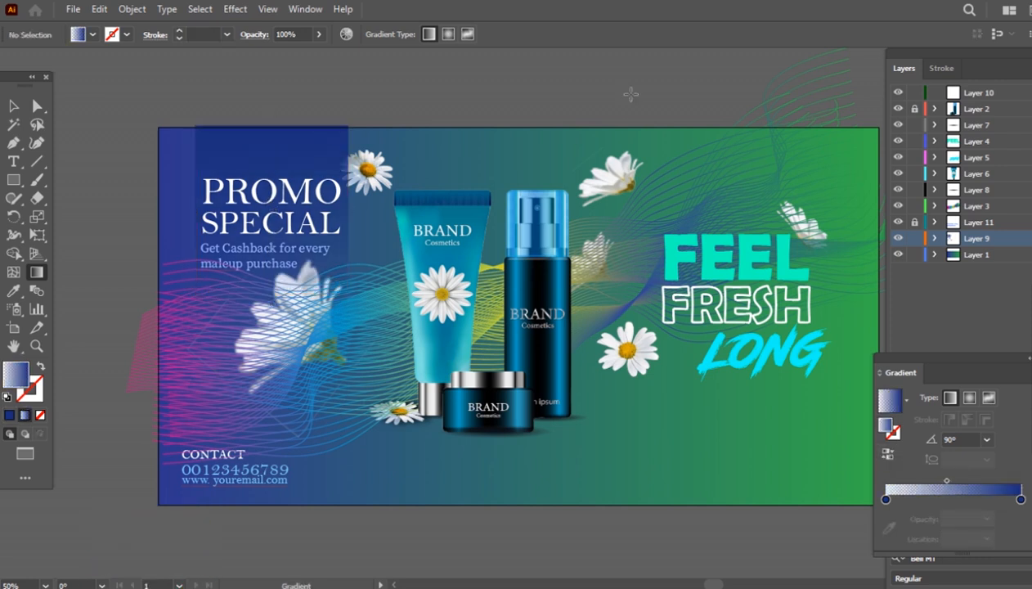
# - Bring the daisy beside the PROMO heading in front of the gradient rectangle and deselect it
pyautogui.keyDown('ctrl'); pyautogui.click(368, 170); pyautogui.keyUp('ctrl')
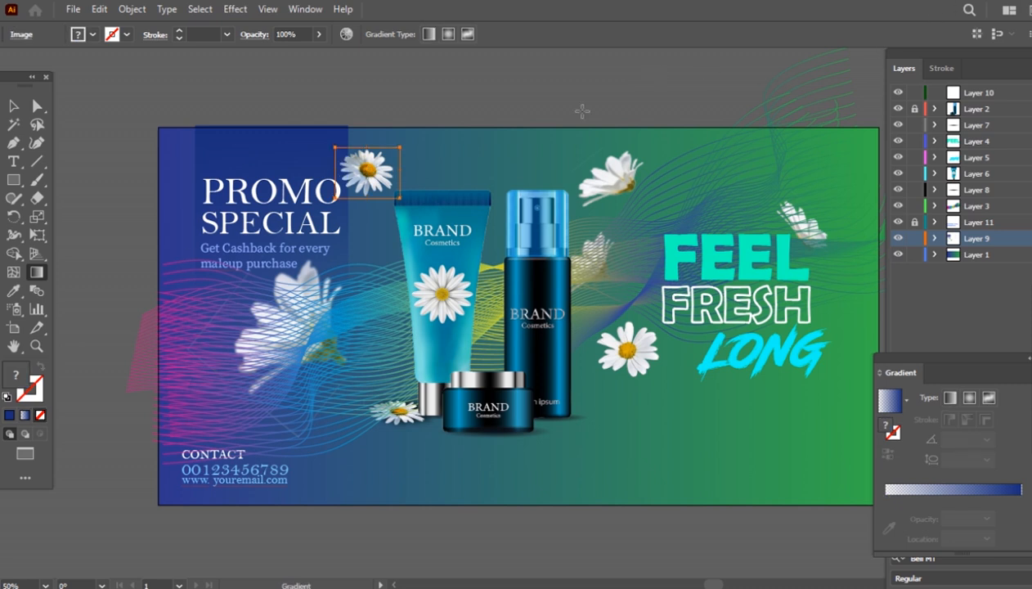
pyautogui.press('a')
pyautogui.click(333, 112)
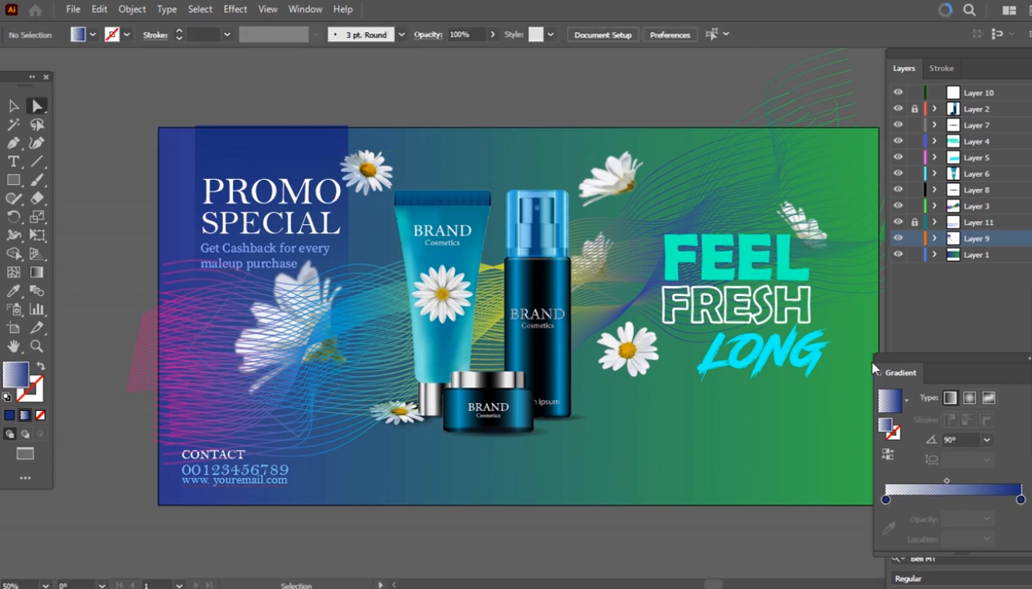
# - Unlock Layer 11 and move Layer 9 above Layers 3 and 11 in the layer stack
pyautogui.click(897, 221)
pyautogui.click(898, 222)
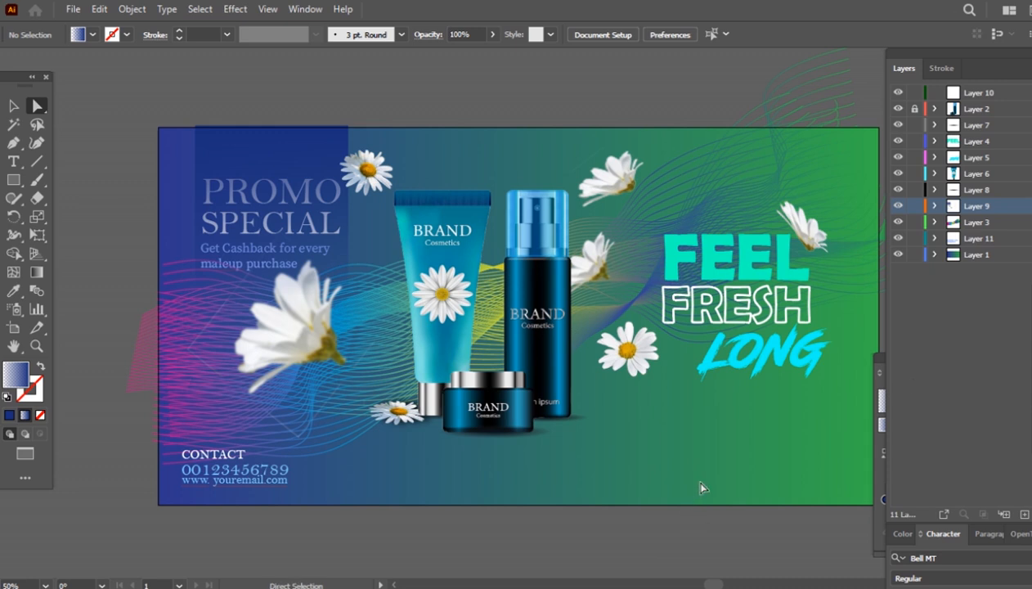
pyautogui.click(321, 236)
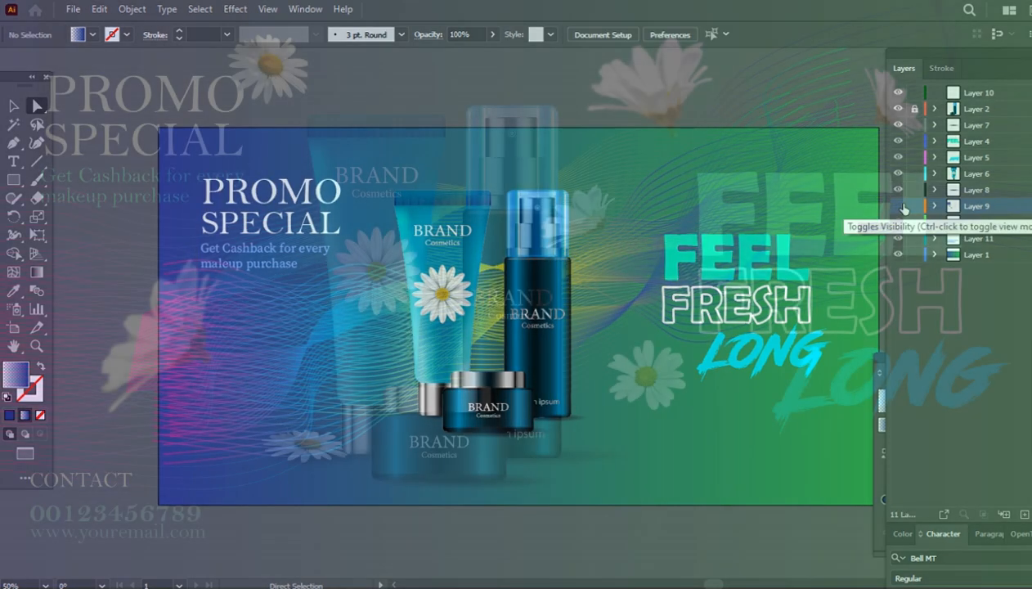